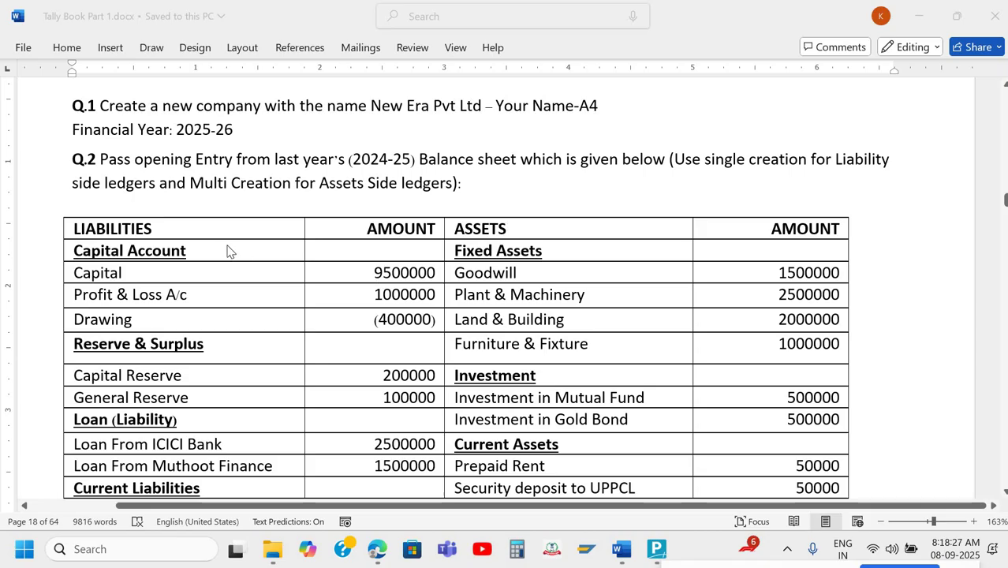
Read the balance sheet, customer and supplier tables and report notes, then switch to TallyPrime.
scroll(244, 249, down, 1)
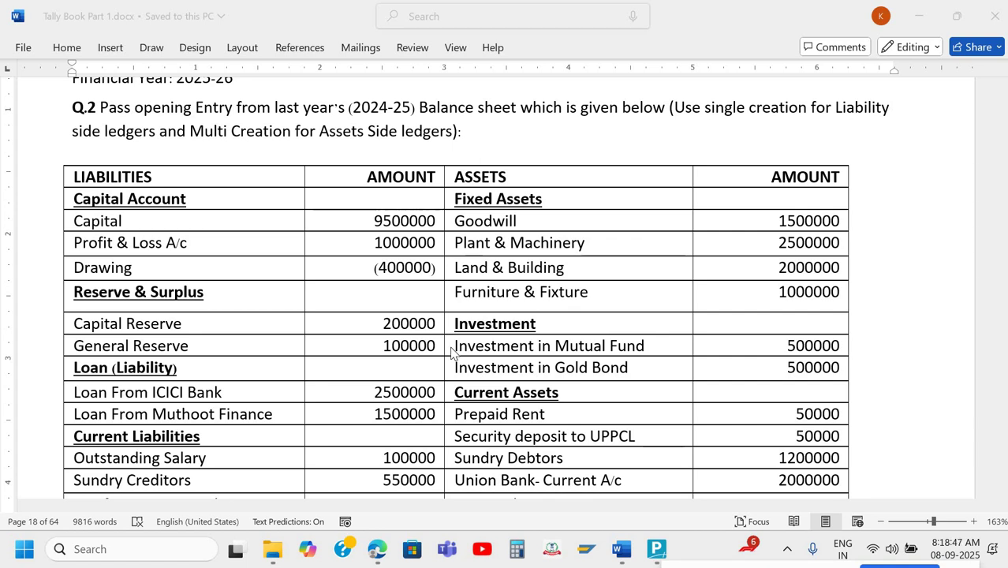
scroll(453, 353, down, 3)
scroll(454, 352, down, 1)
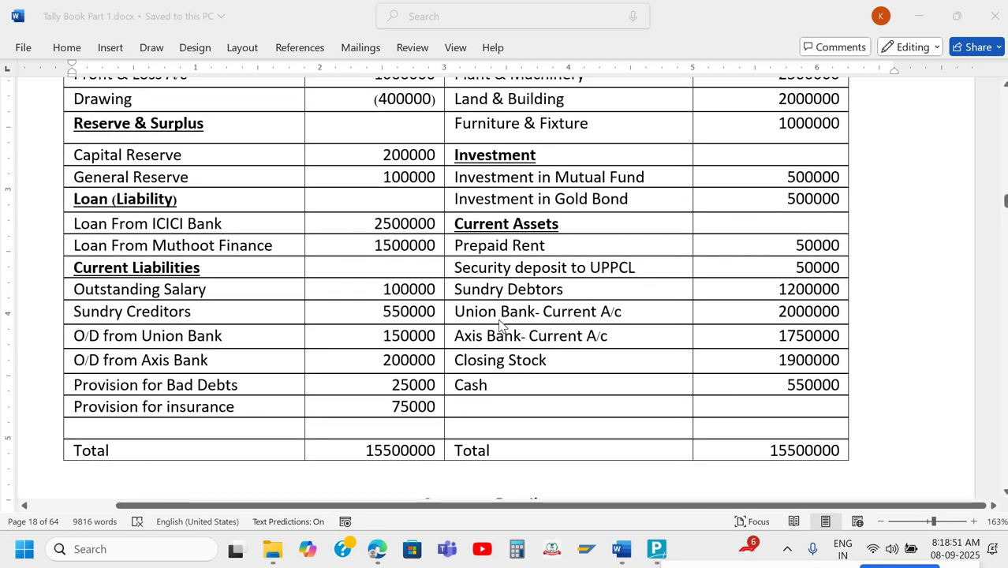
scroll(175, 355, up, 1)
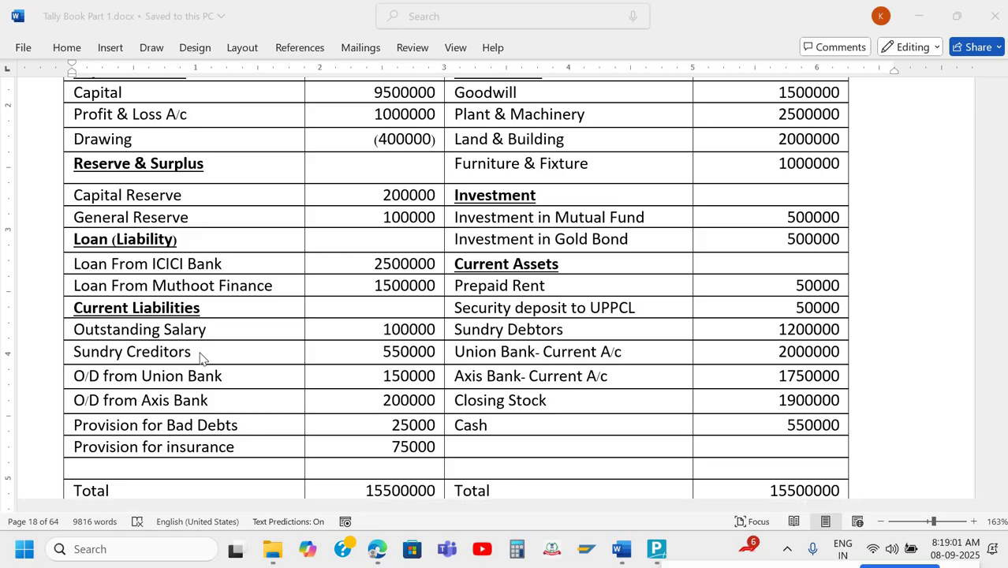
scroll(200, 358, down, 5)
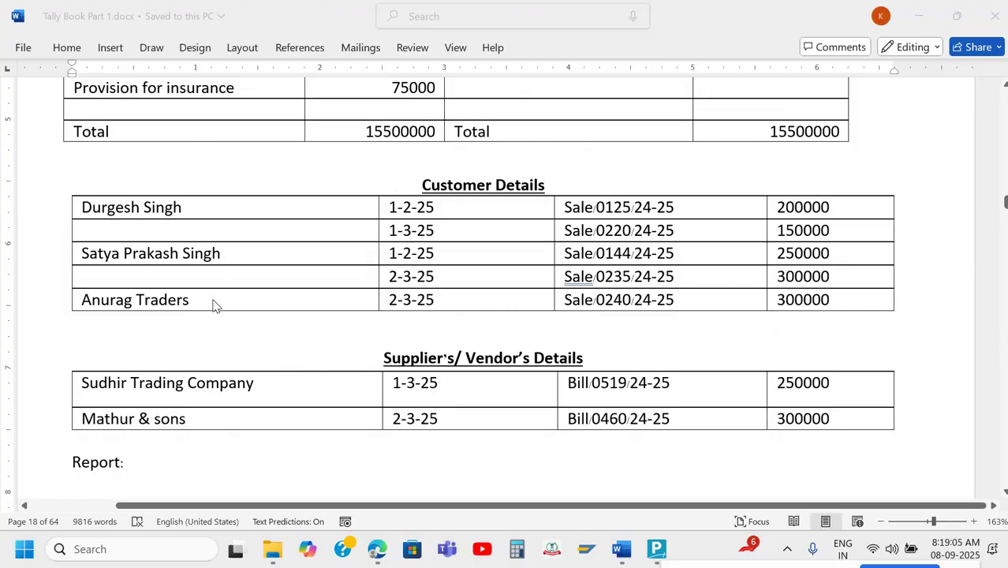
scroll(416, 276, down, 1)
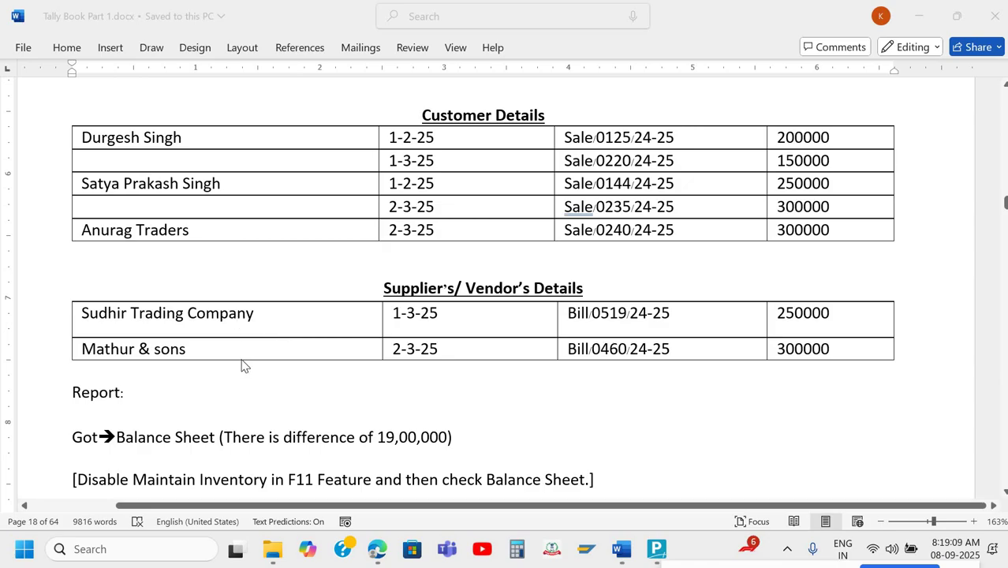
scroll(244, 365, up, 5)
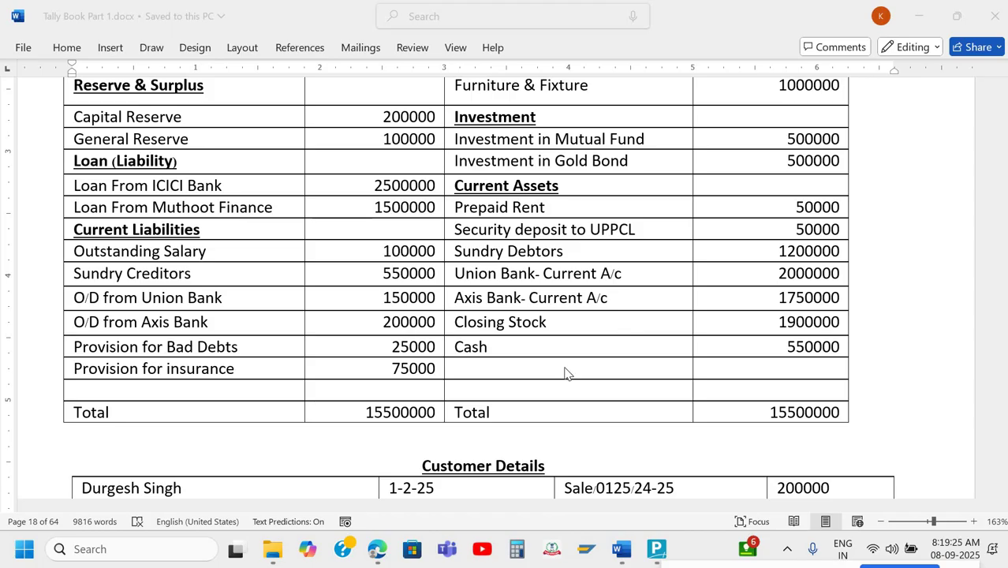
scroll(565, 373, down, 10)
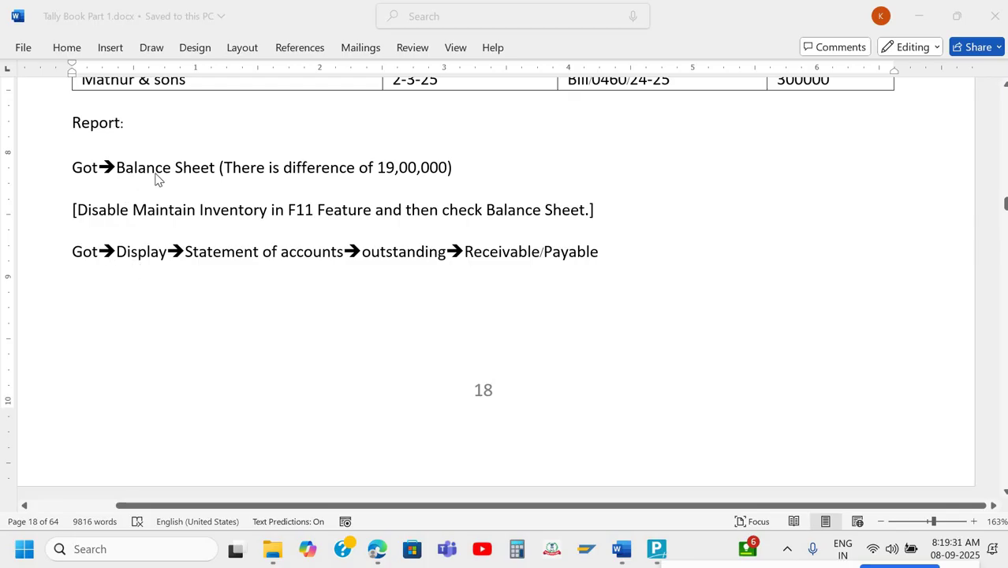
key(alt+Tab)
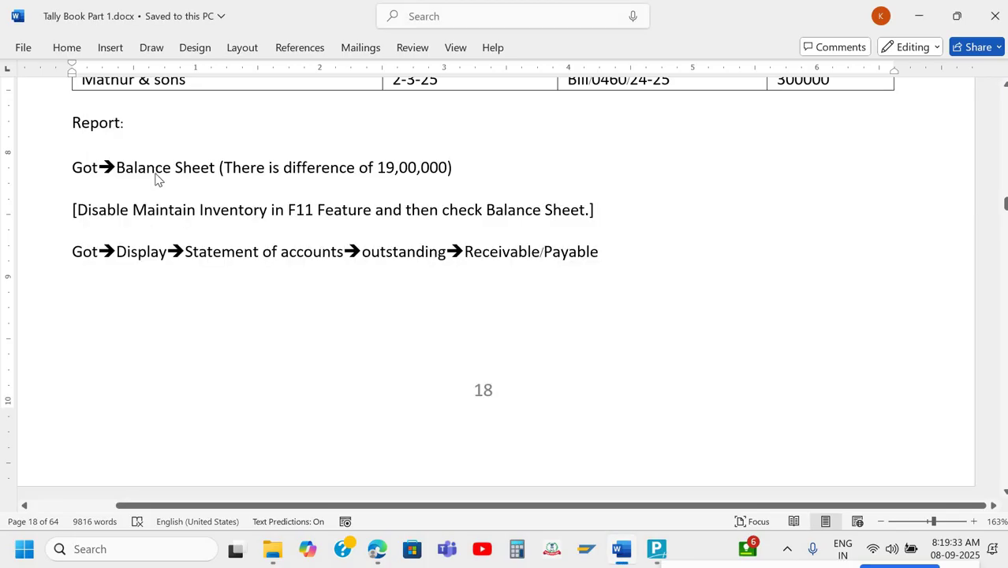
key(alt+Tab)
key(alt+Tab)
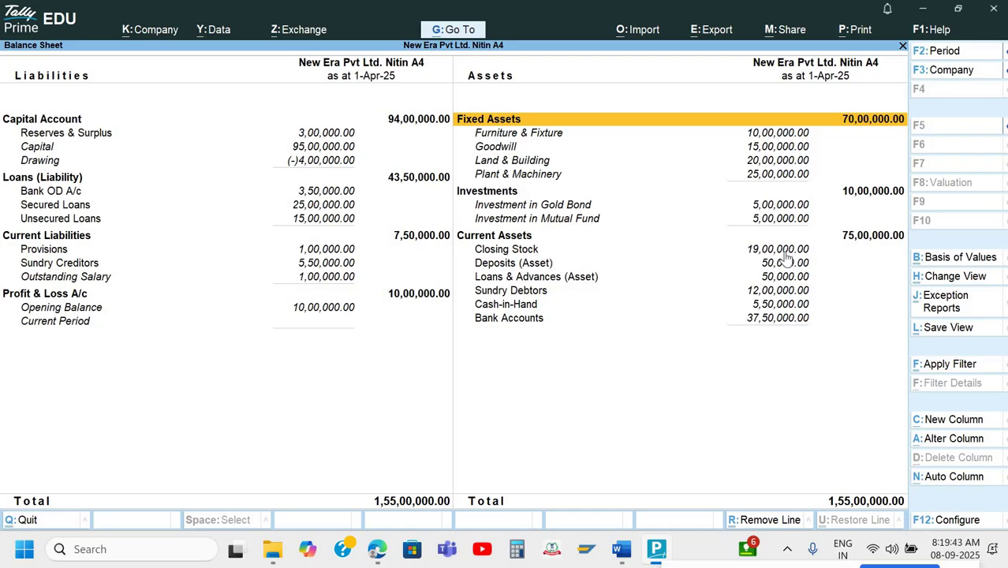
Confirm Maintain Inventory remains No in Company Features, then return to the Word assignment.
key(F11)
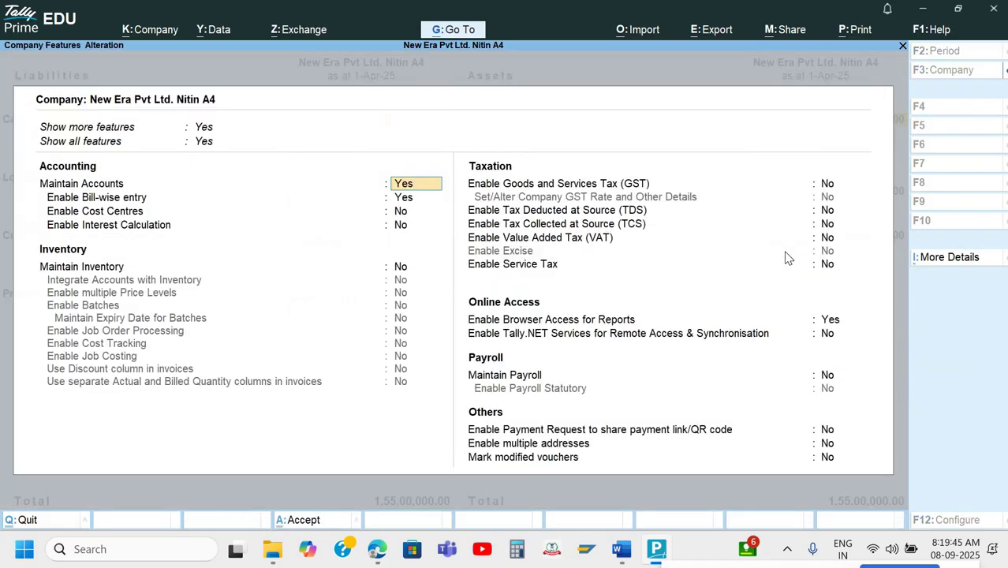
key(Return)
key(Return)
key(Return)
key(Return)
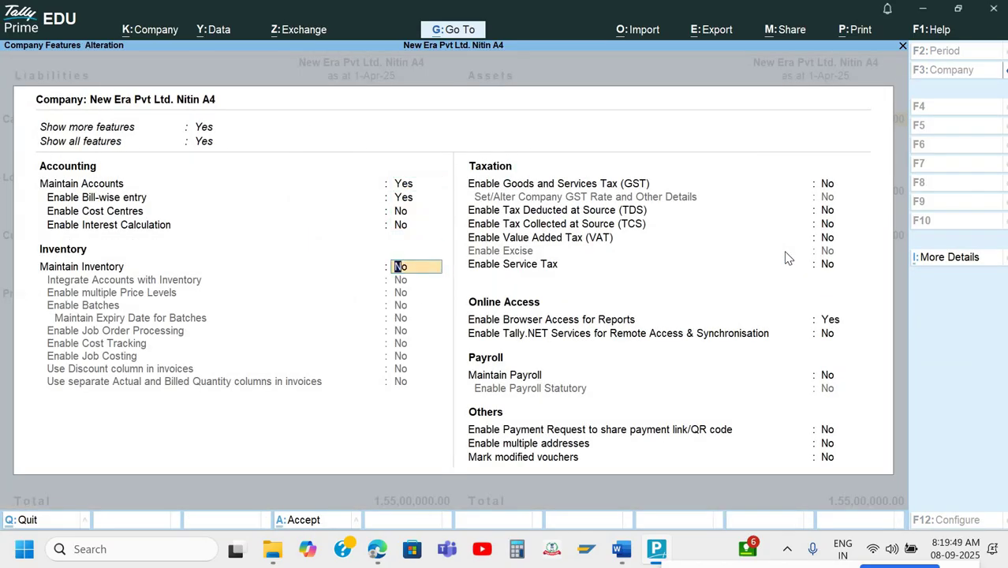
key(ctrl+a)
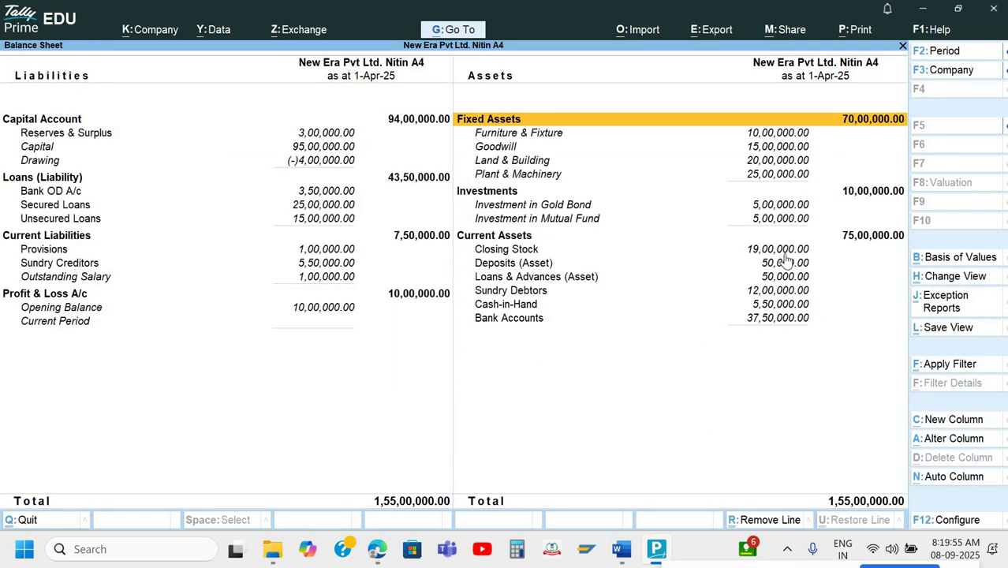
key(alt+Tab)
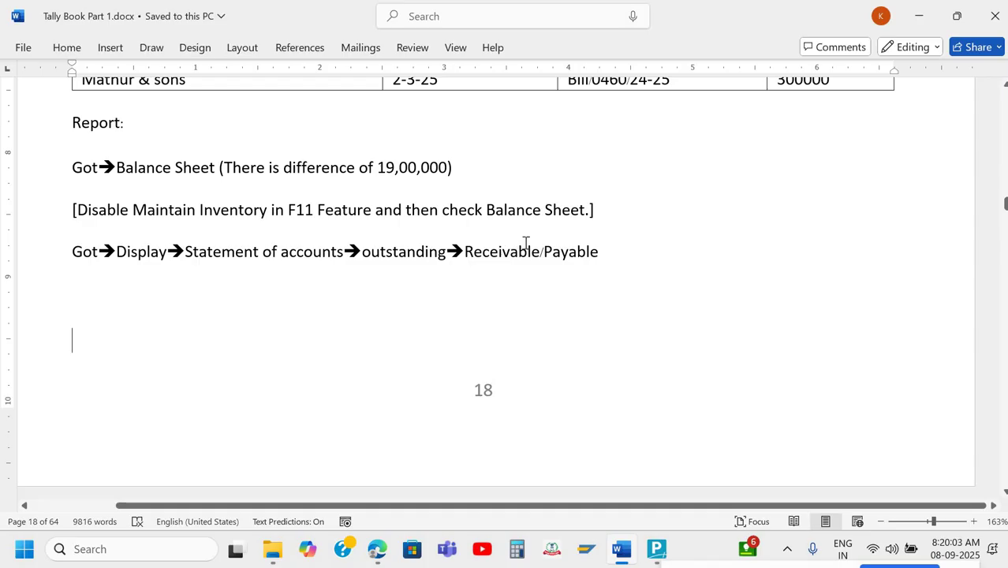
Open Statements of Accounts > Outstandings > Receivables to list five bills totalling 12,00,000.00.
key(alt+Tab)
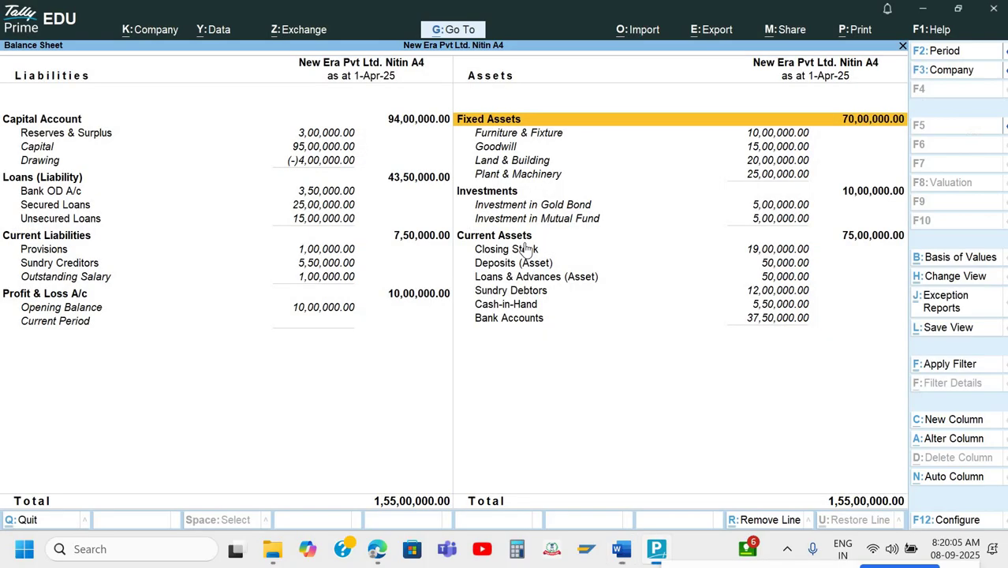
key(Escape)
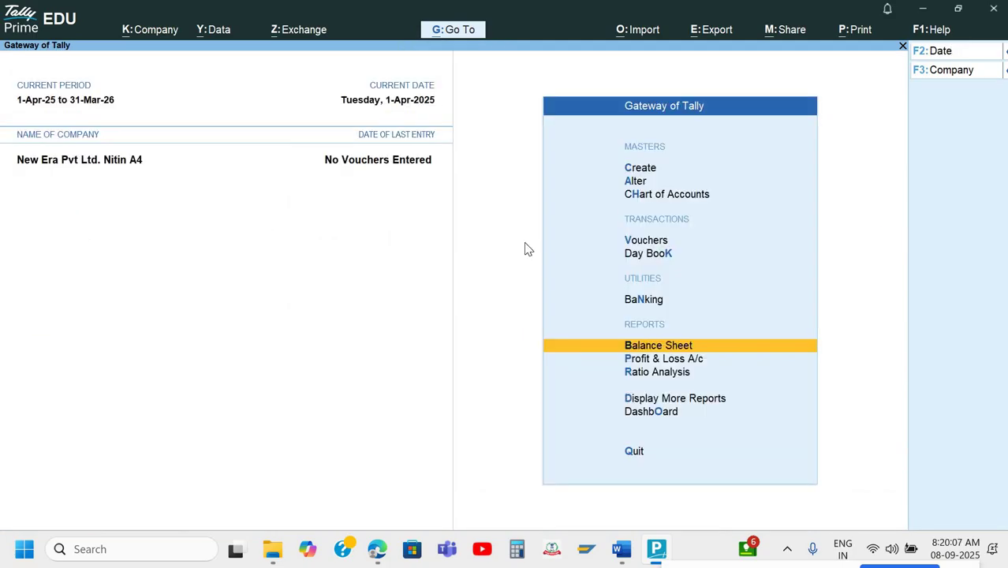
key(Down)
key(Down)
key(Down)
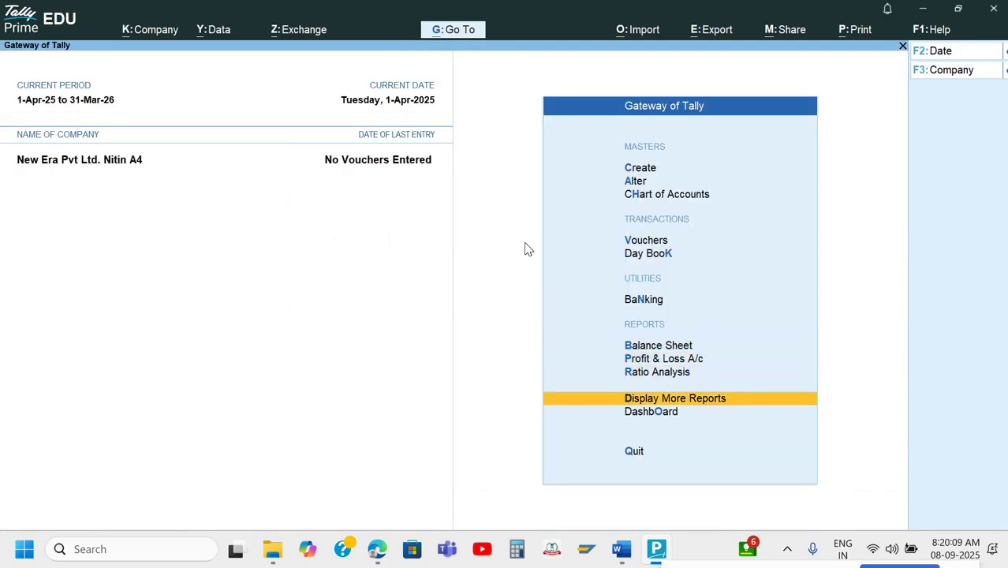
key(Return)
key(Down)
key(Down)
key(Down)
key(Down)
key(Down)
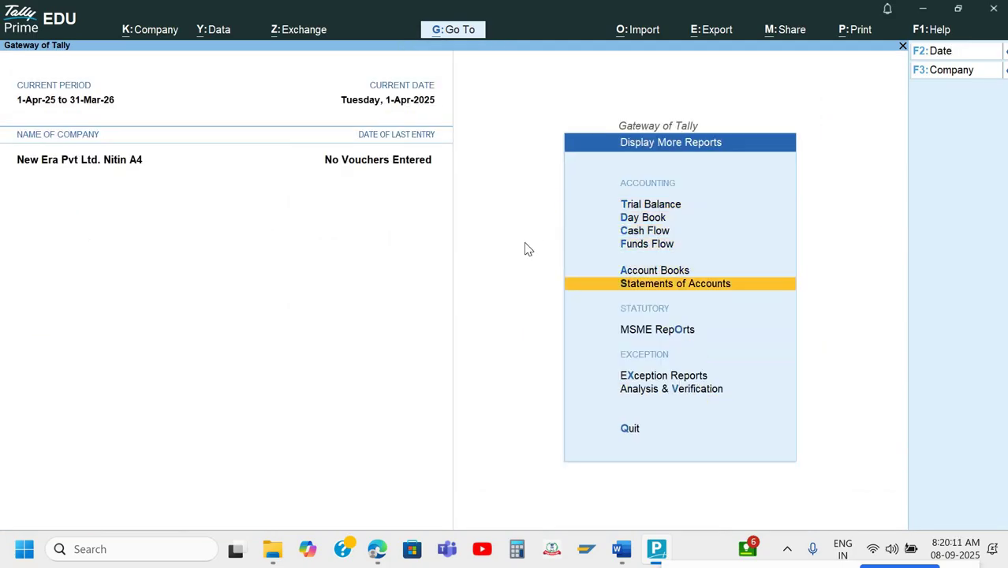
key(Return)
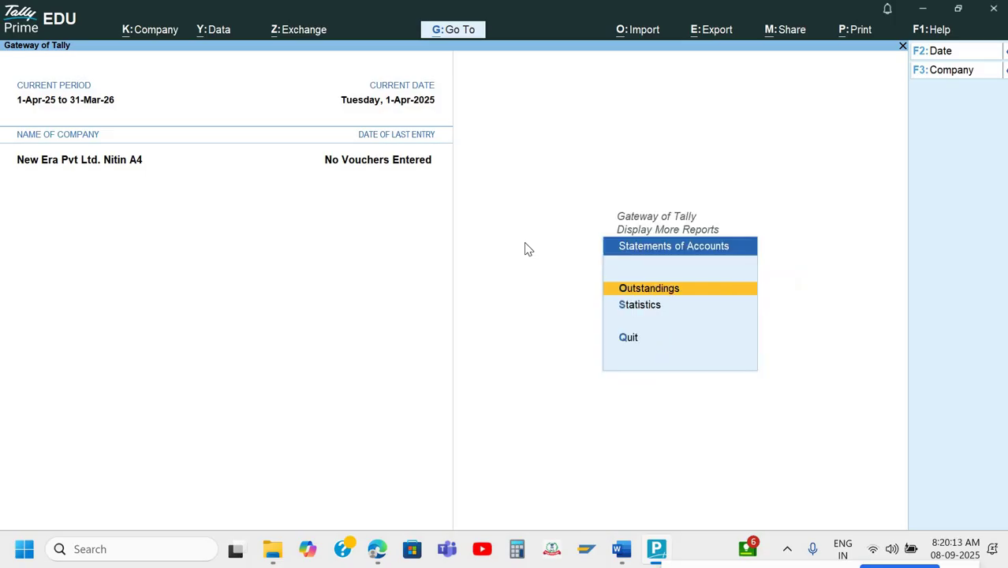
key(Return)
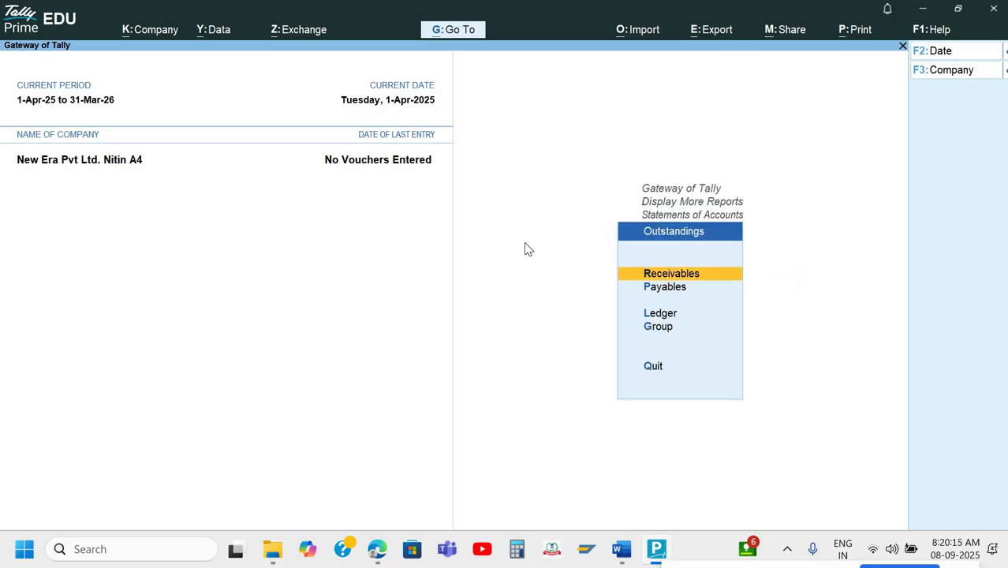
key(Return)
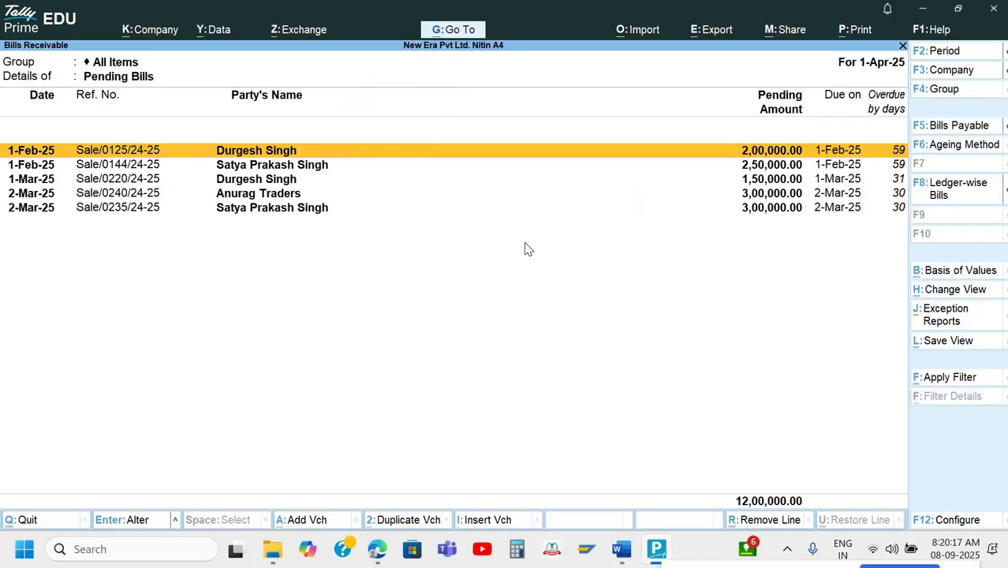
key(Down)
key(Down)
key(Down)
key(Down)
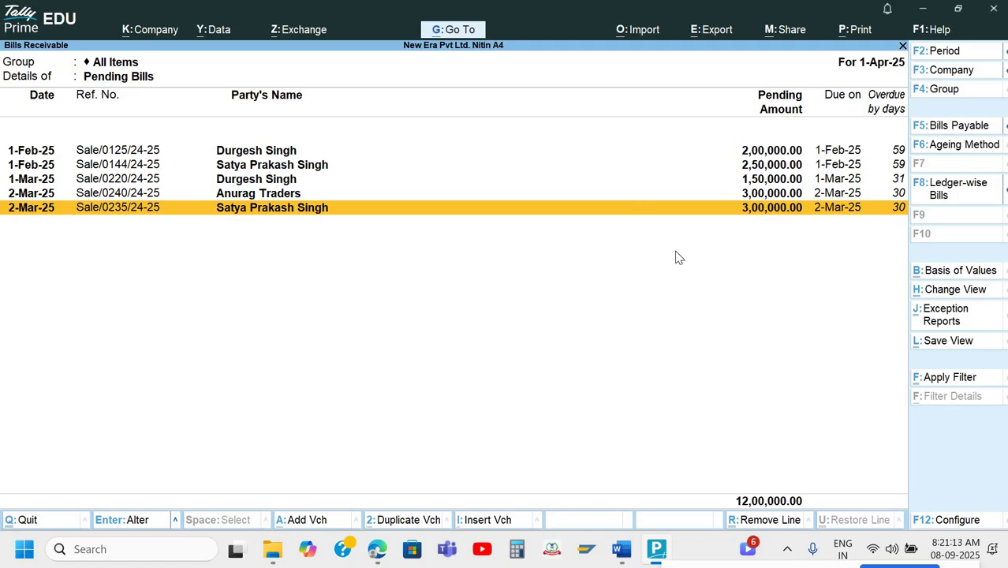
Open Payables to check the two supplier bills totalling 5,50,000.00, then close the report.
key(Escape)
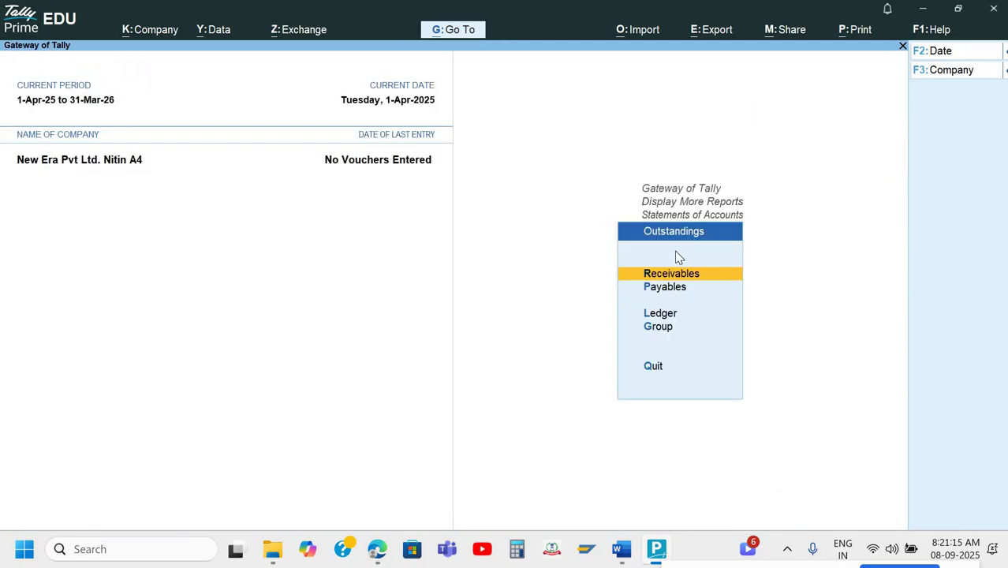
key(Down)
key(Return)
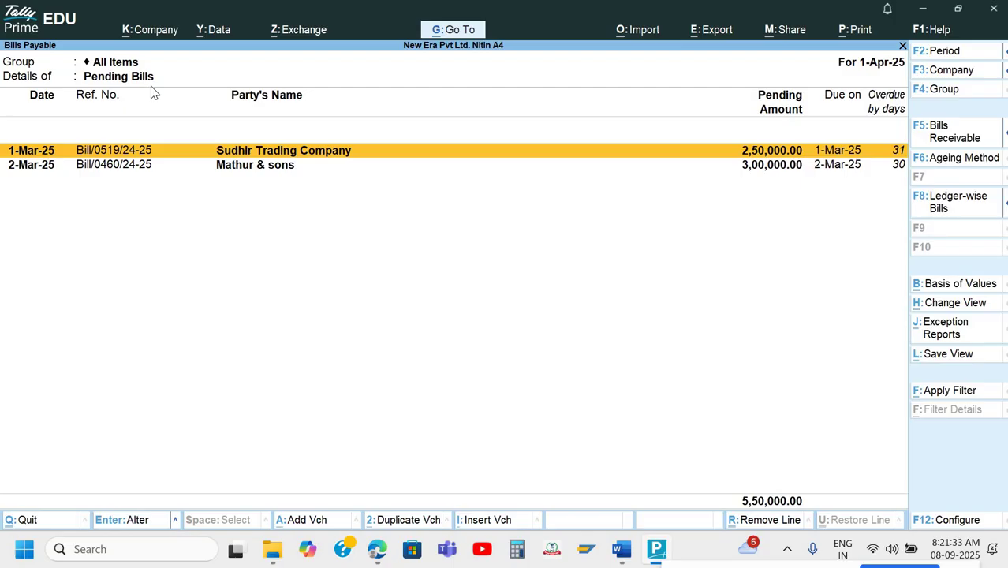
key(Escape)
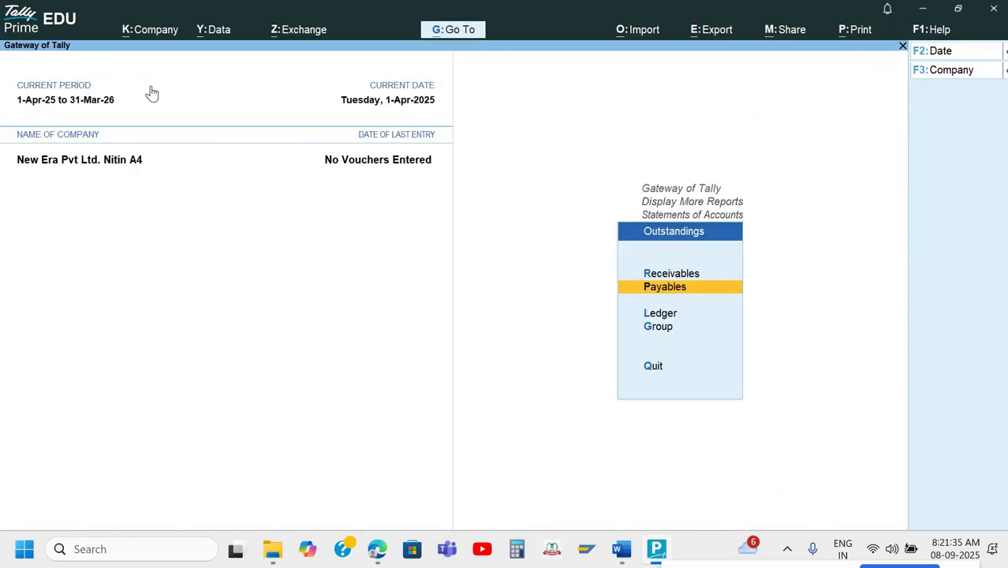
key(Down)
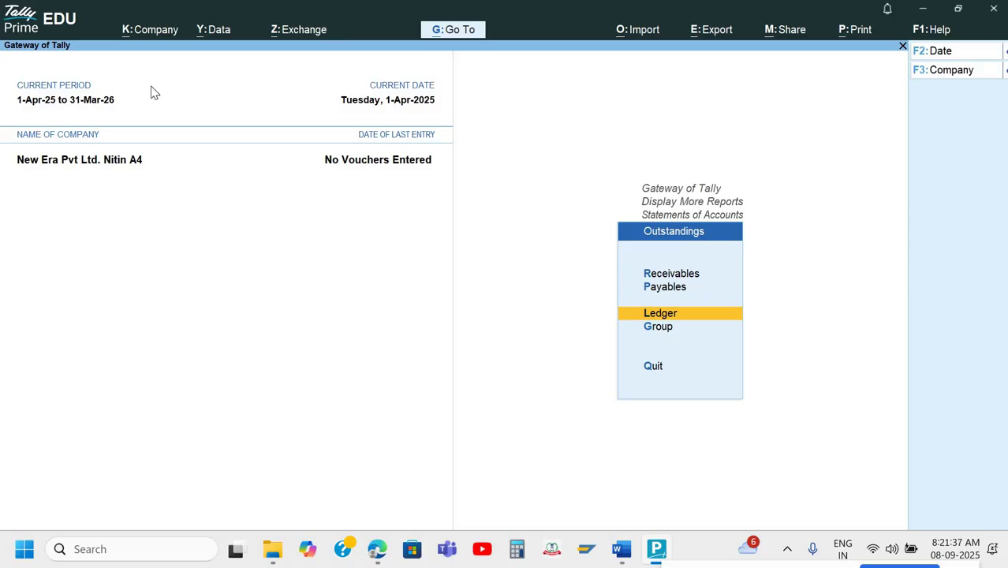
key(Return)
key(Down)
key(Down)
key(Down)
key(Down)
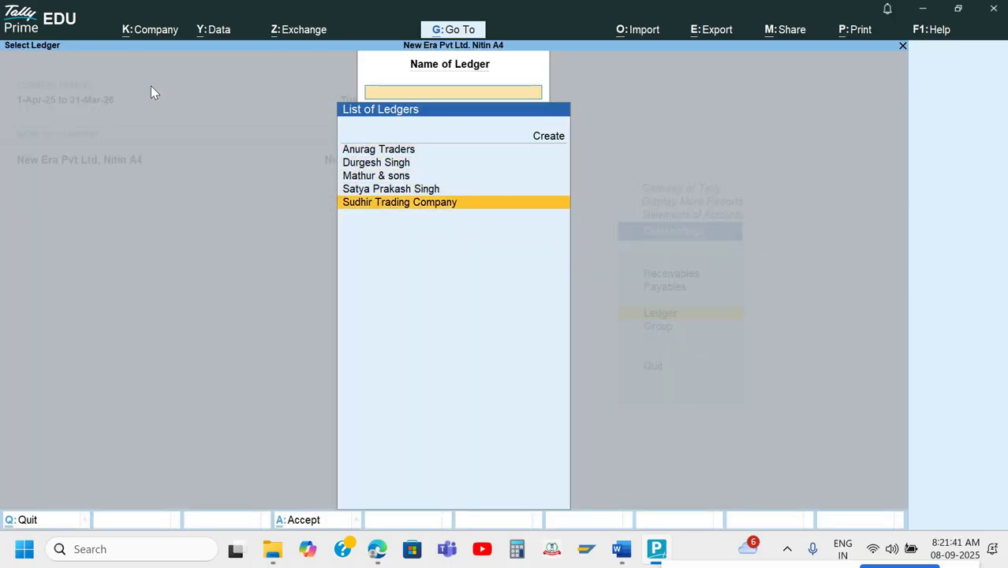
key(Up)
key(Up)
key(Up)
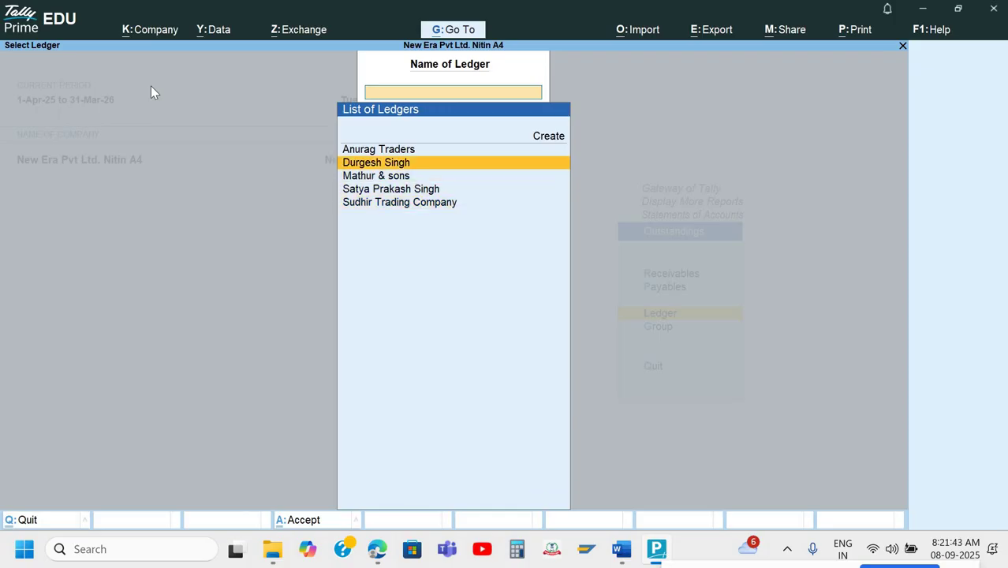
key(Return)
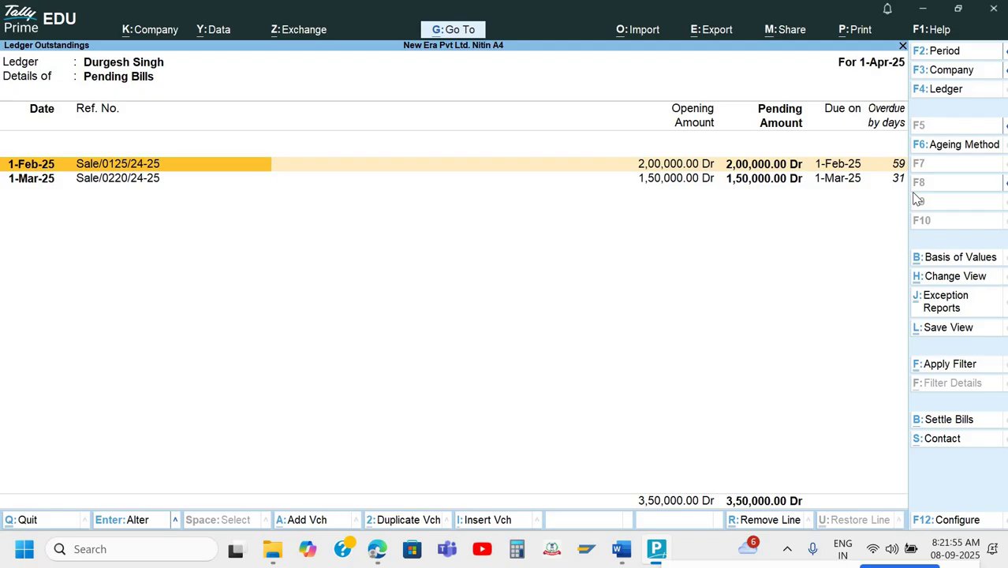
key(Escape)
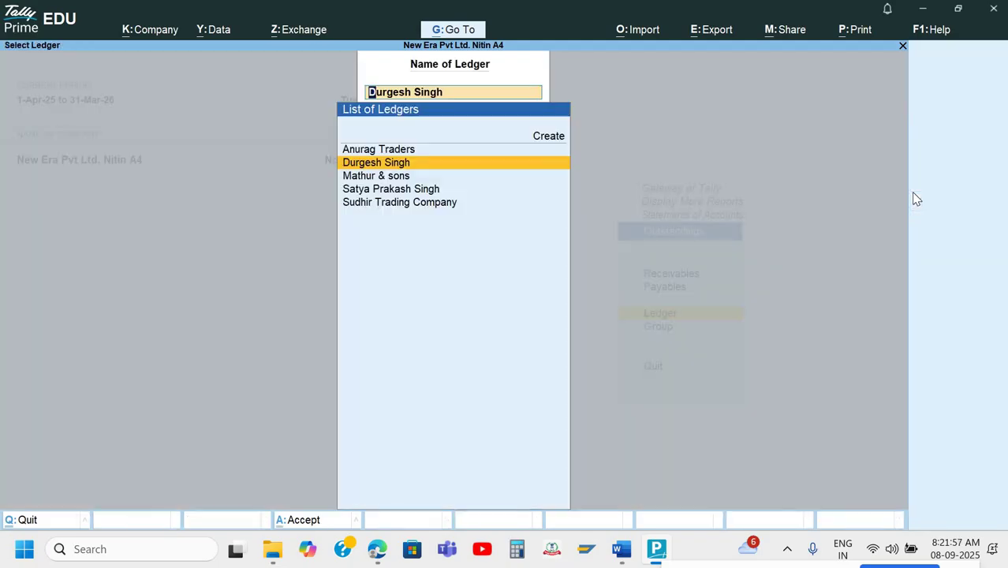
key(BackSpace)
key(Escape)
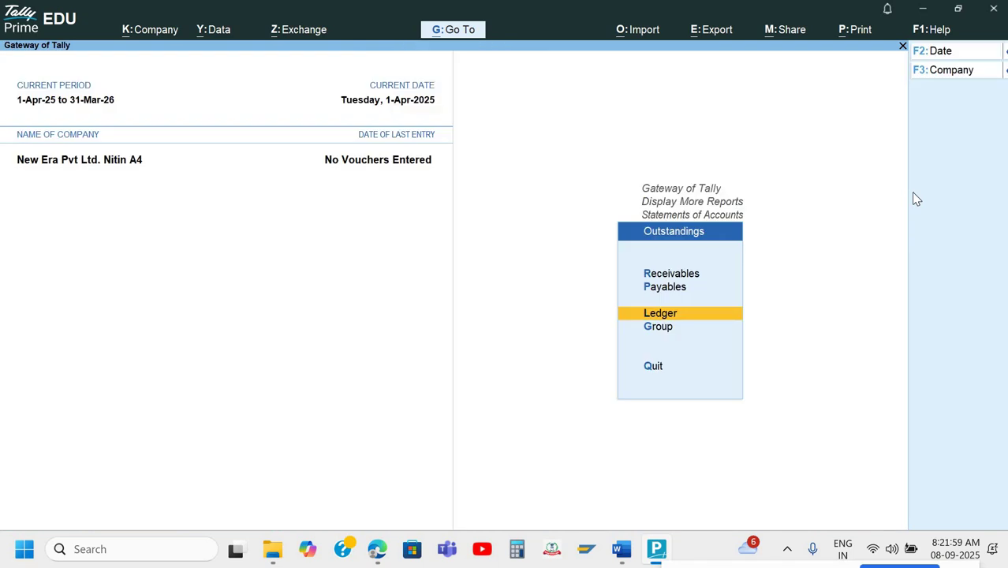
View group-wise outstandings for Sundry Debtors, listing their pending bills.
key(Down)
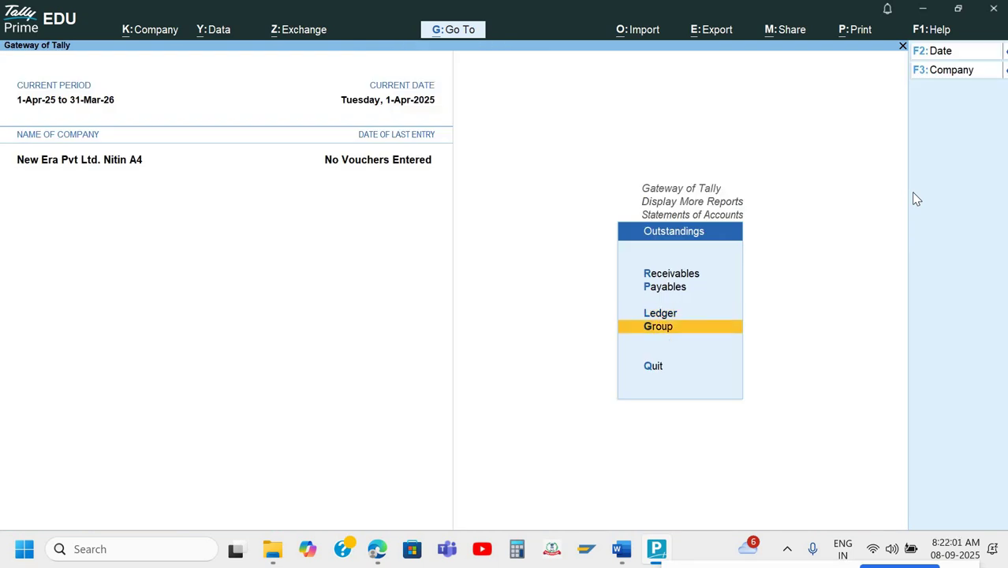
key(Return)
key(Down)
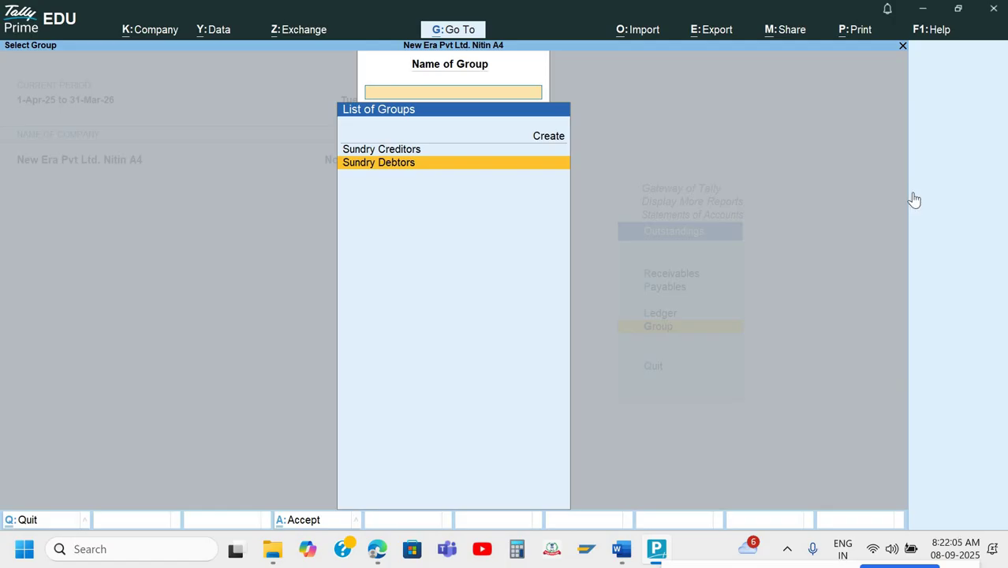
key(Return)
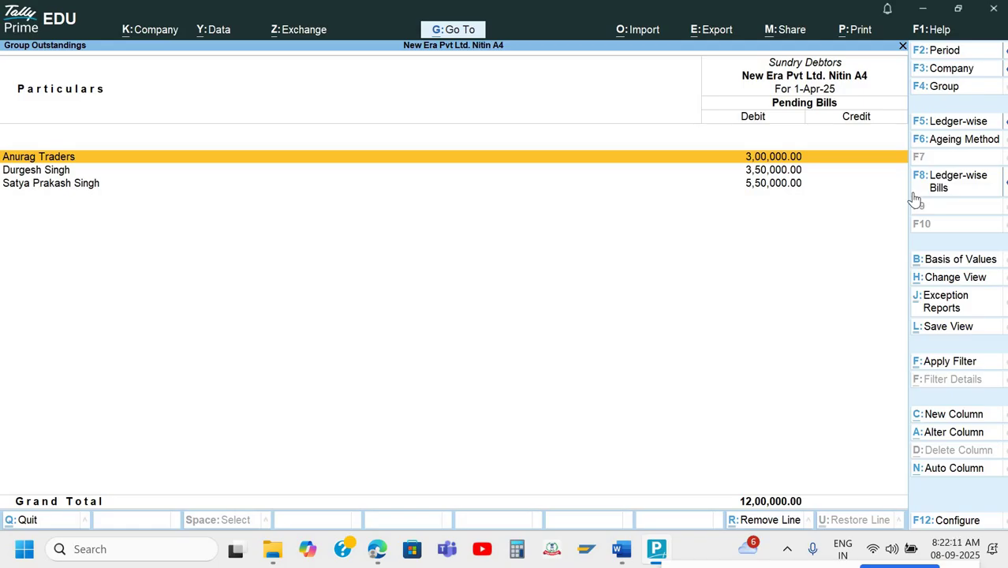
key(Down)
key(Down)
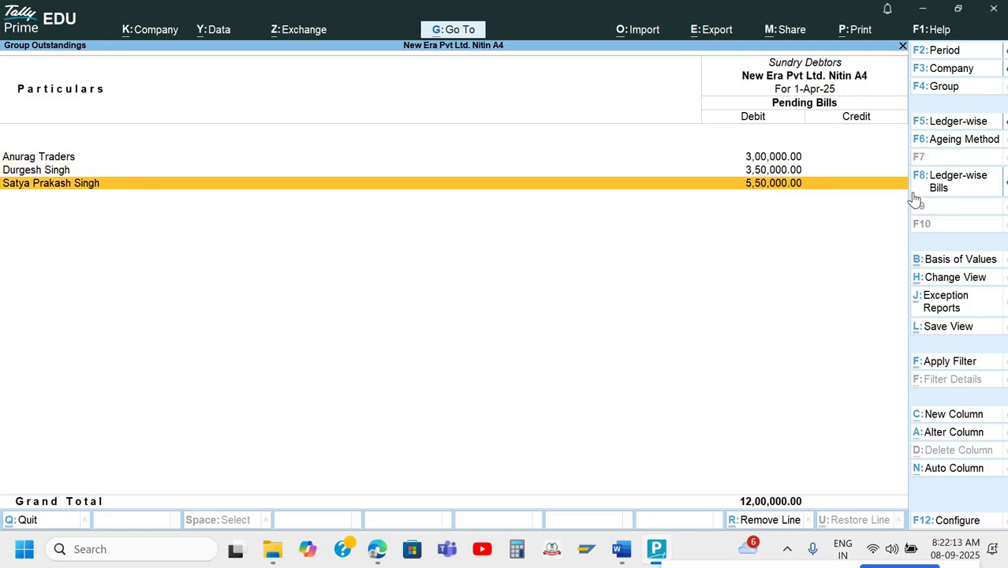
key(Escape)
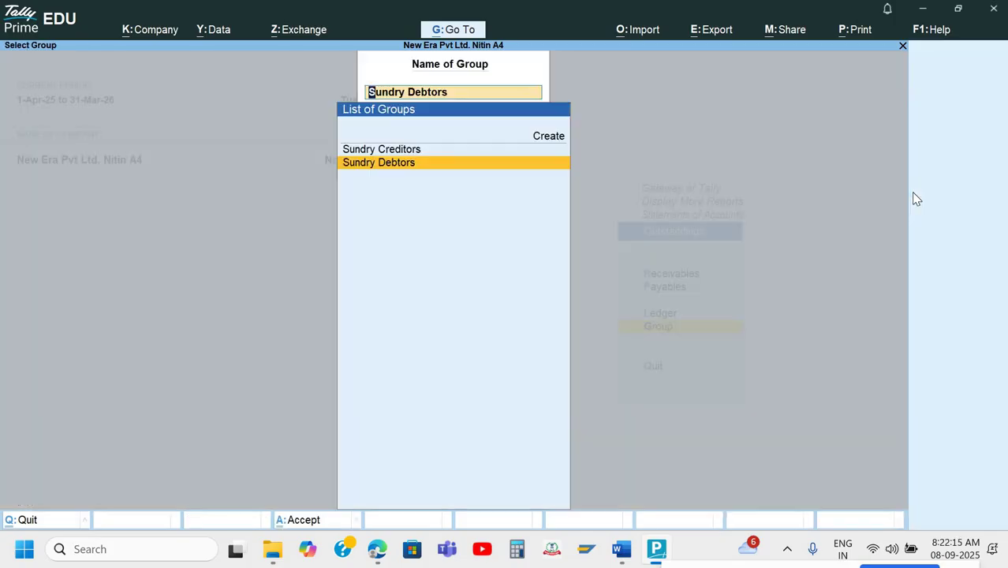
key(Escape)
key(Escape)
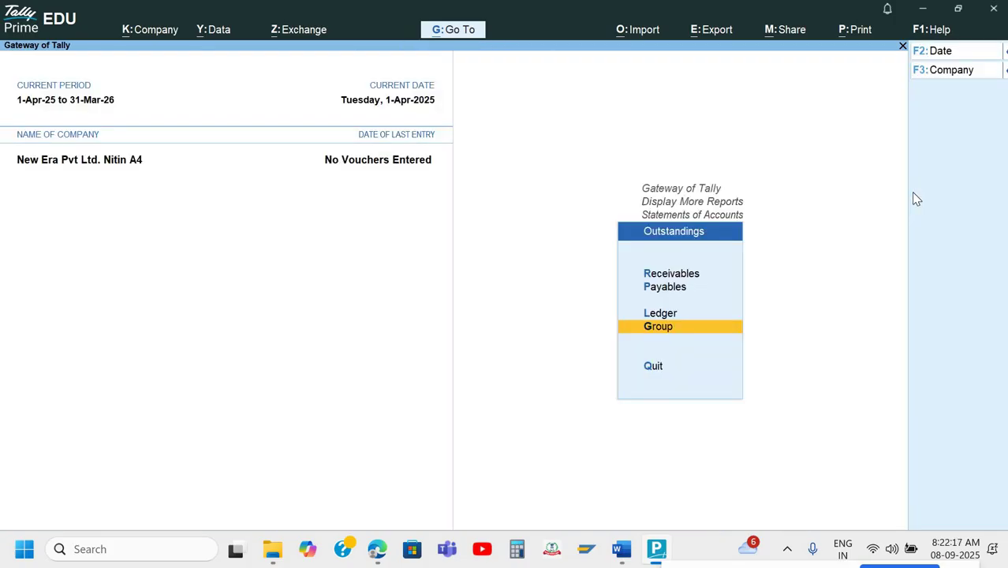
key(Return)
key(Down)
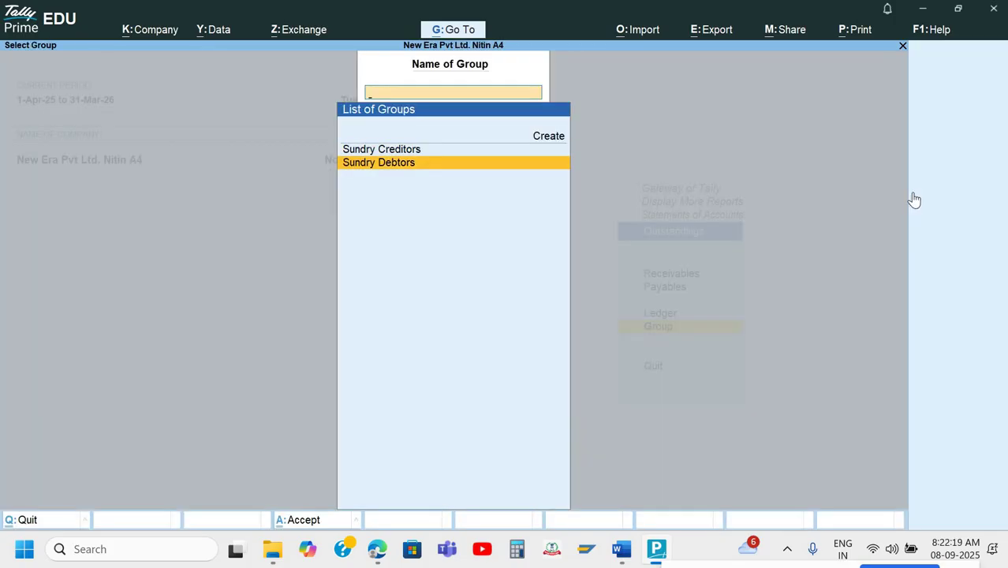
key(Return)
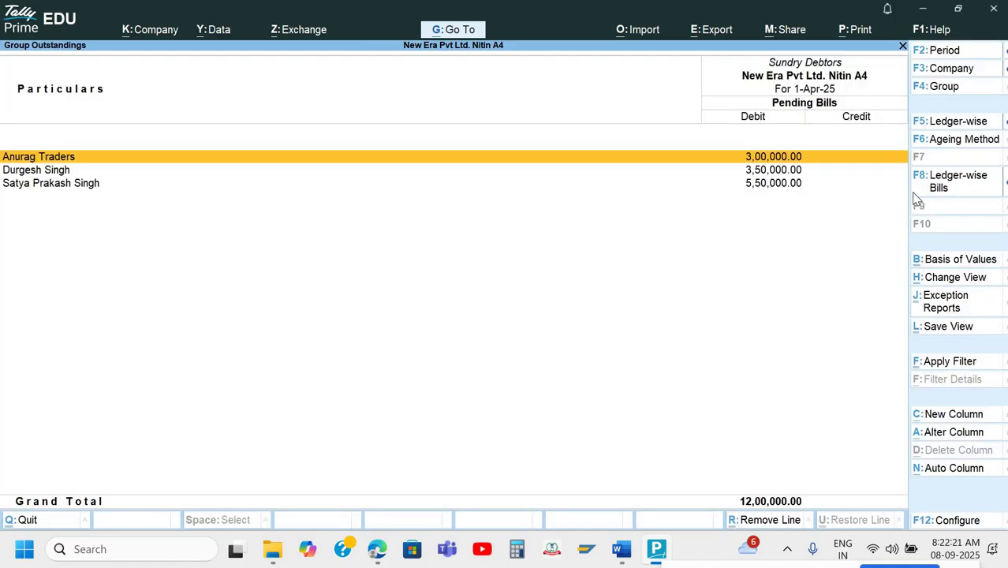
Show another group's outstandings, then exit to Gateway of Tally and switch to Word.
key(F4)
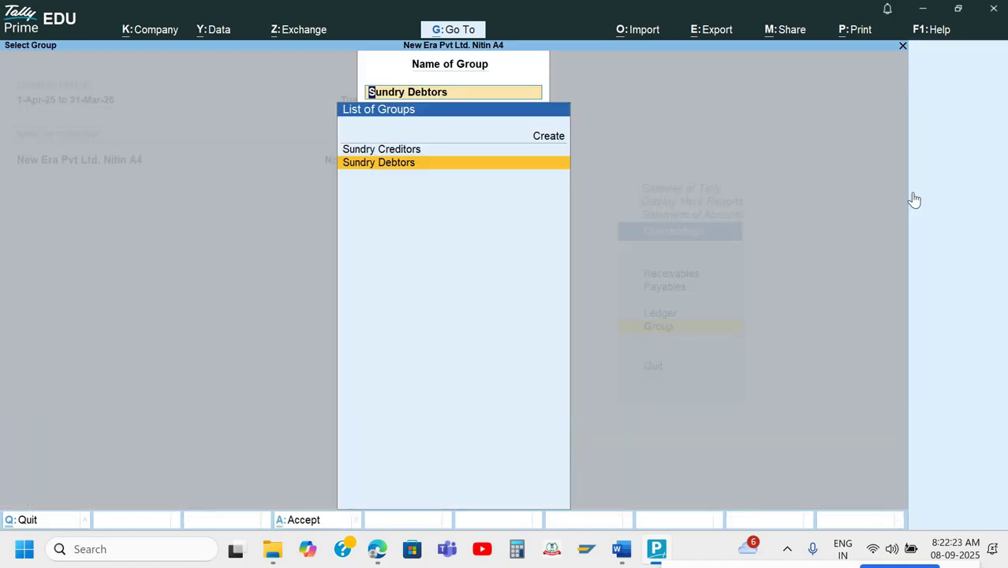
key(Up)
key(Return)
key(Escape)
key(Escape)
key(Escape)
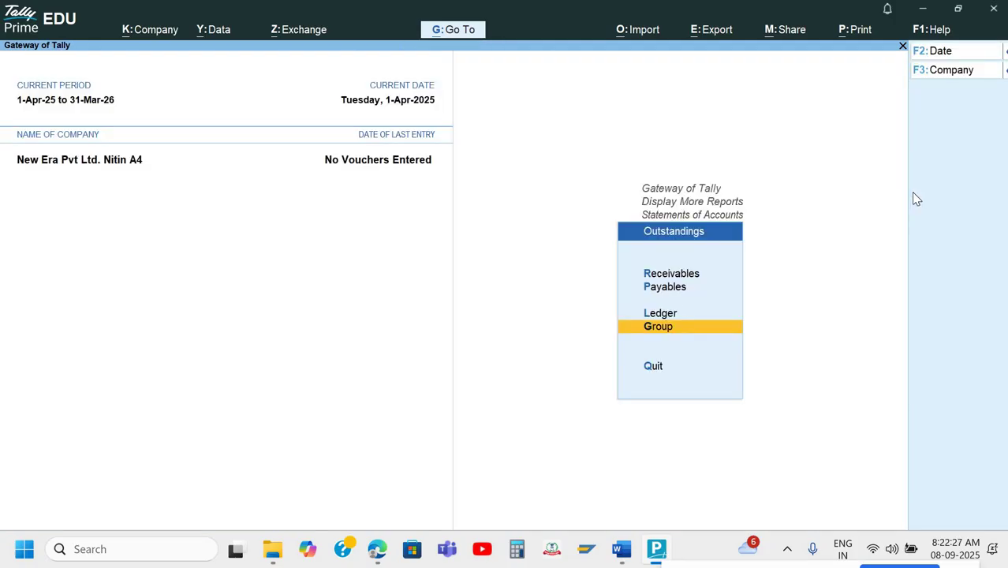
key(Up)
key(Up)
key(Up)
key(Down)
key(Down)
key(Down)
key(Up)
key(Up)
key(Up)
key(Down)
key(Up)
key(Down)
key(Down)
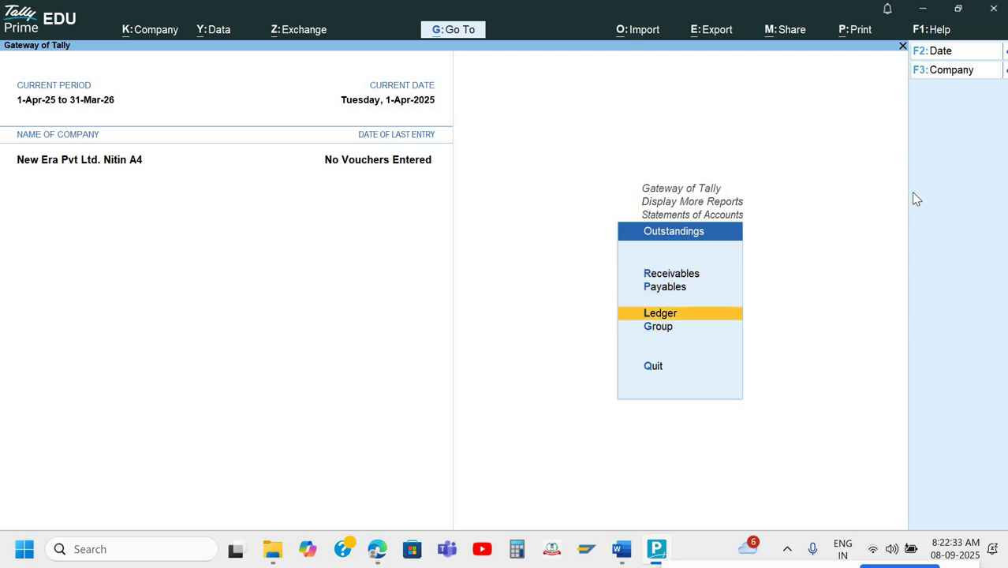
key(Down)
key(Up)
key(Escape)
key(Escape)
key(Escape)
key(Escape)
key(Escape)
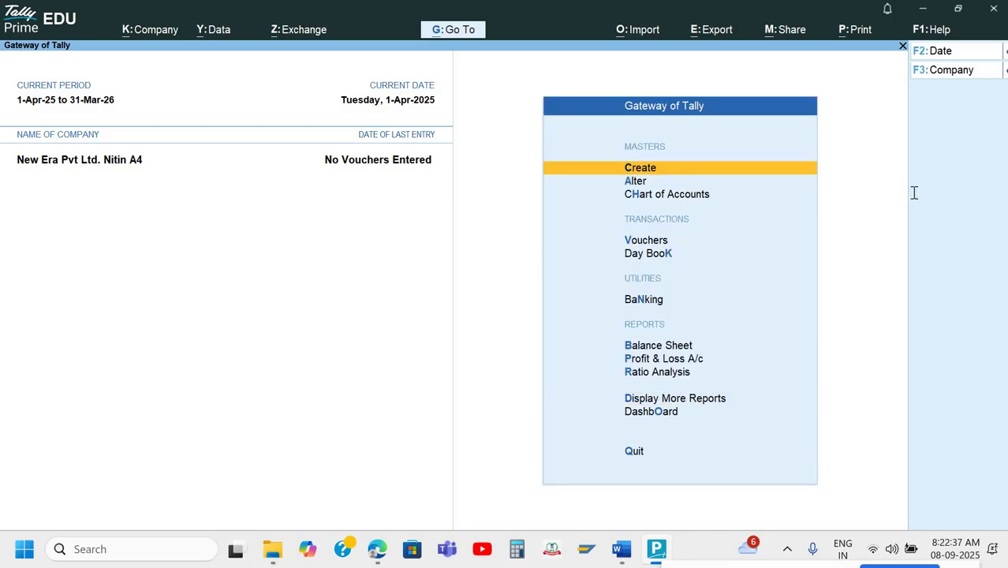
key(alt+Tab)
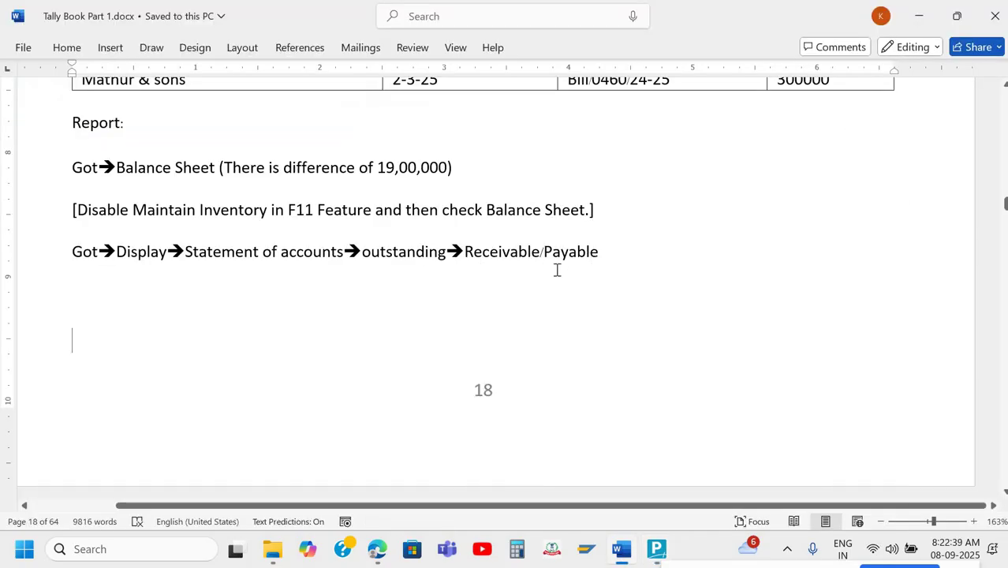
Look over the Q.3 receipt in the Tally Book notes and start a new blank document.
scroll(557, 269, down, 2)
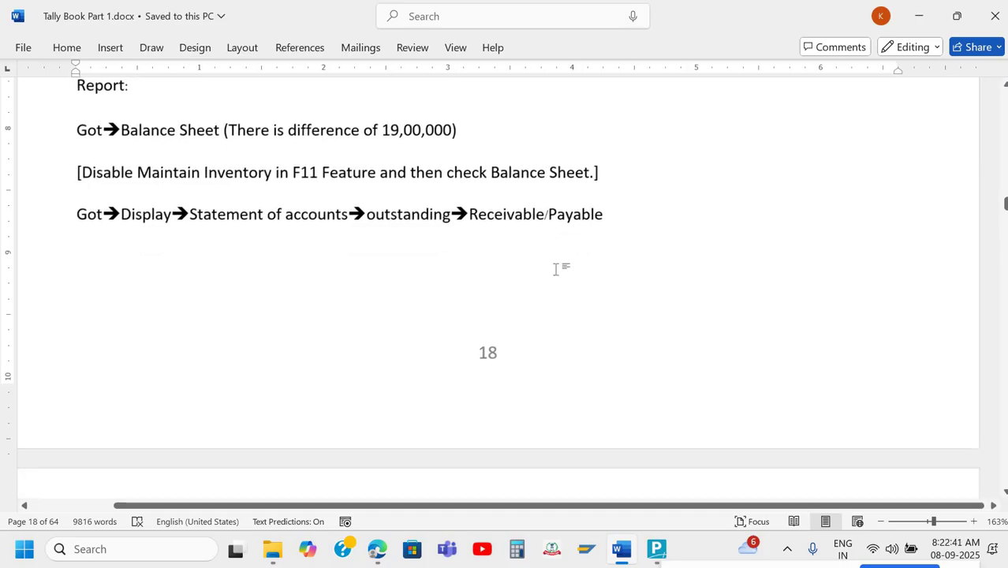
scroll(557, 270, down, 10)
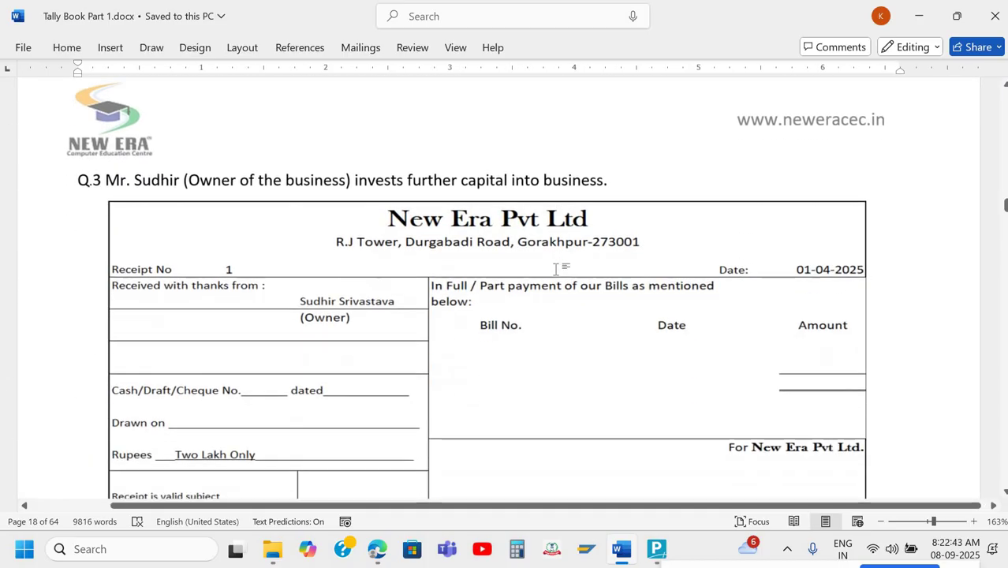
scroll(557, 269, up, 1)
scroll(556, 272, up, 1)
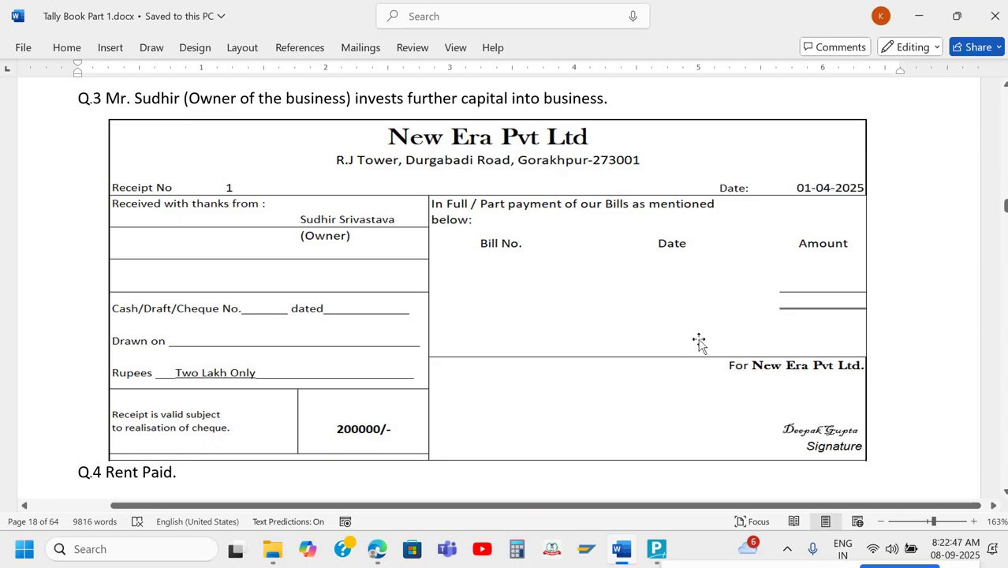
key(ctrl+n)
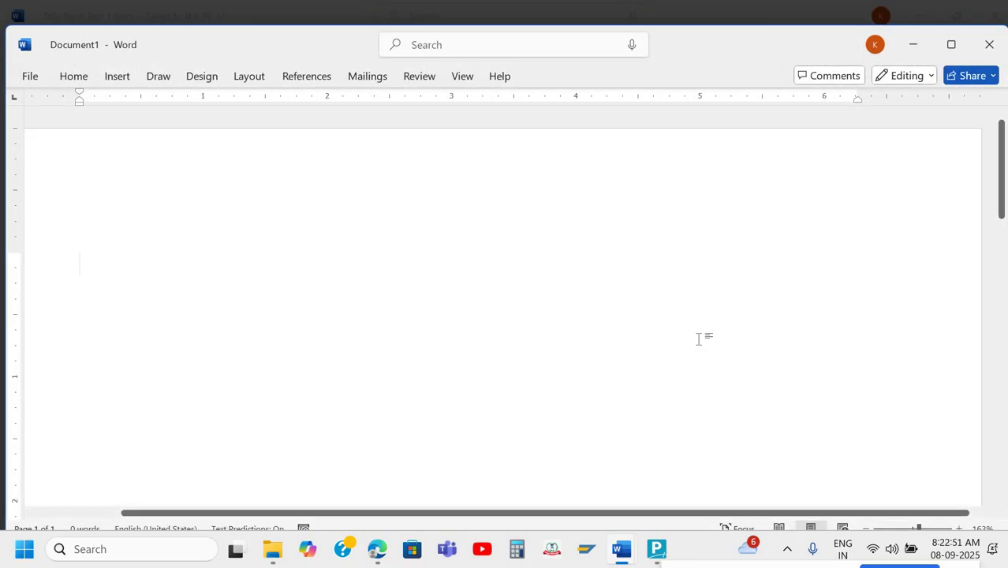
Type 'Account Only' and 'Account with Inventory' as two lines in Document1.
text(Accou)
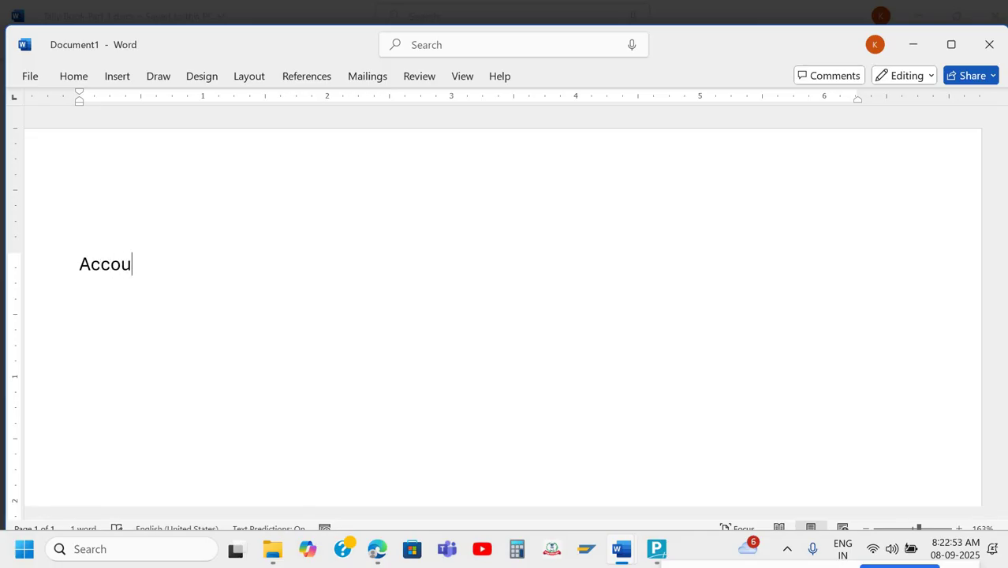
text(nt Only )
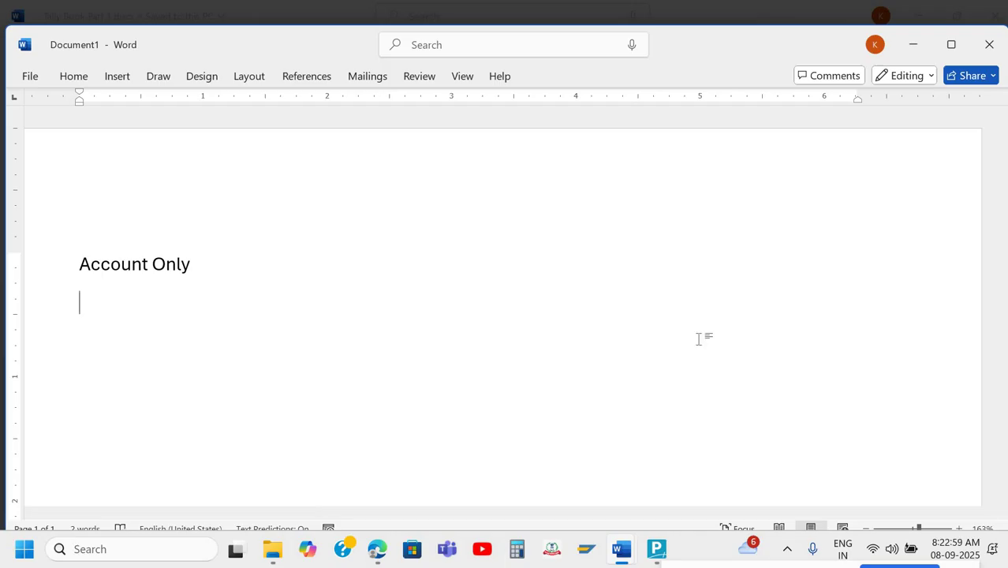
text(Account wit)
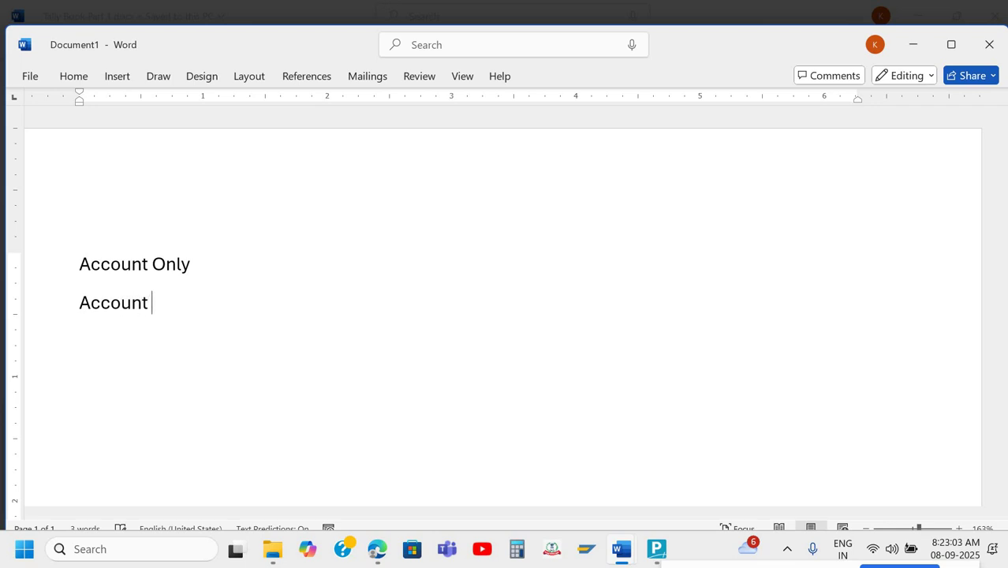
text(h Inventr)
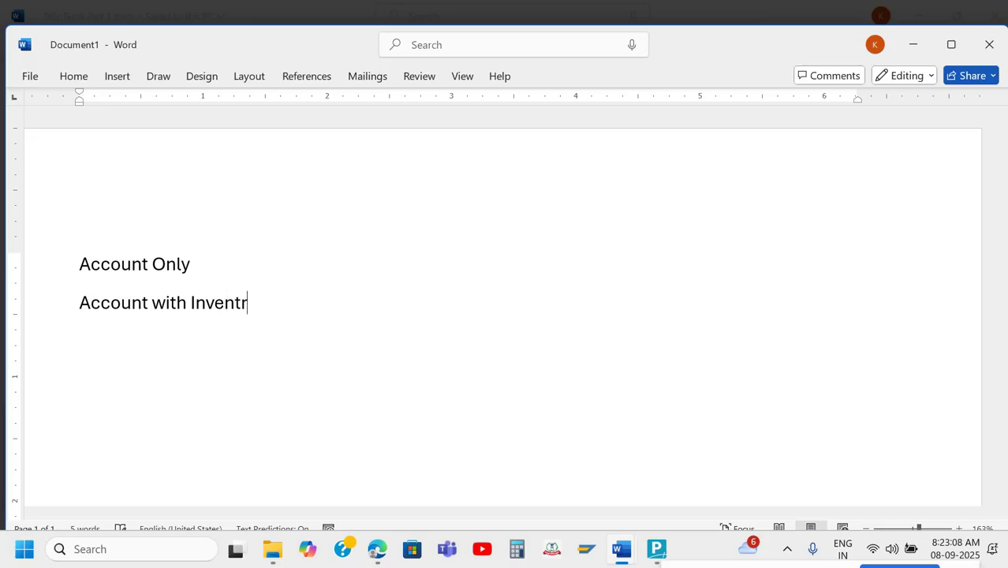
key(BackSpace)
text(ory)
Glance back at the Tally Book notes, then switch over to TallyPrime.
key(alt+Tab)
scroll(213, 311, down, 1)
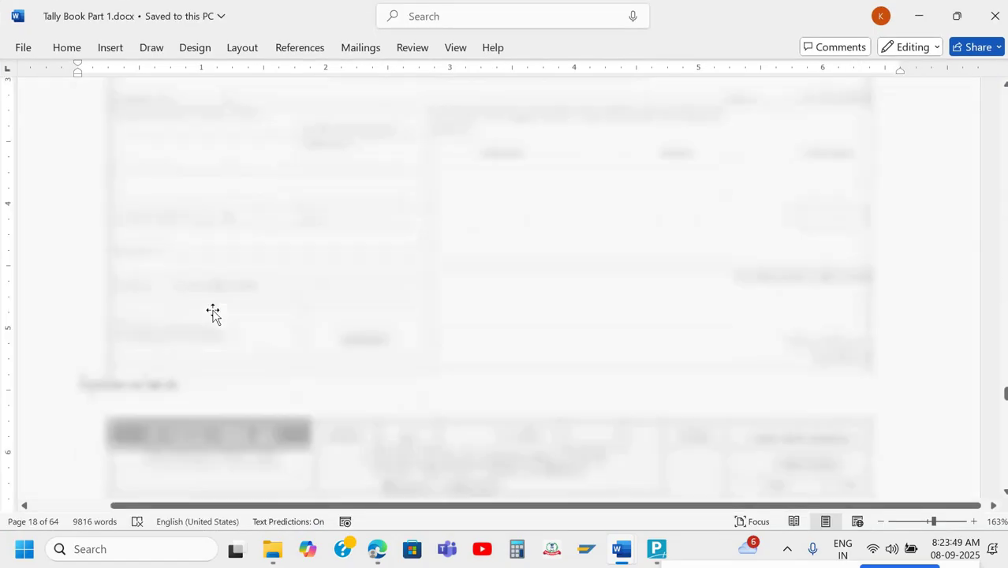
scroll(213, 312, up, 5)
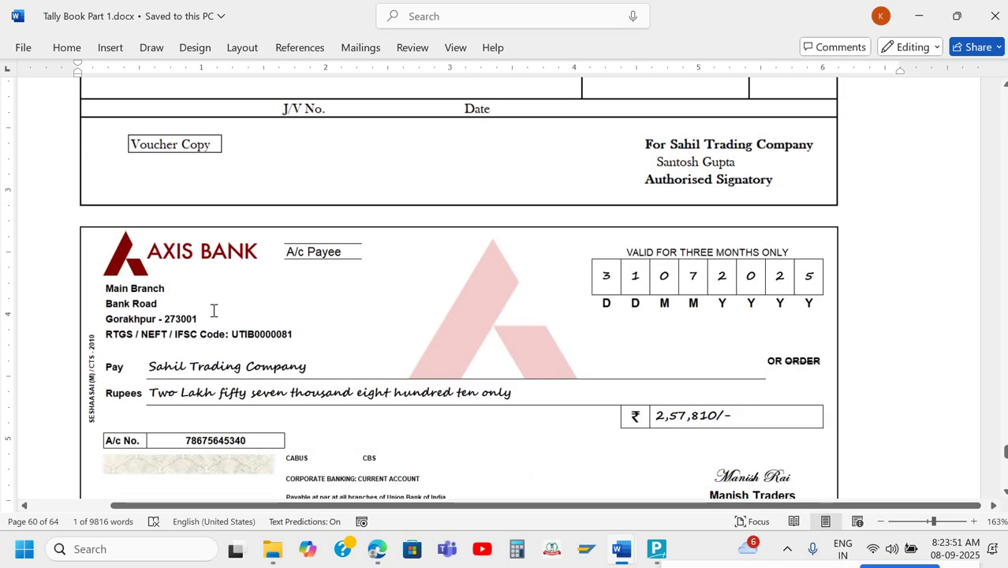
key(alt+Tab)
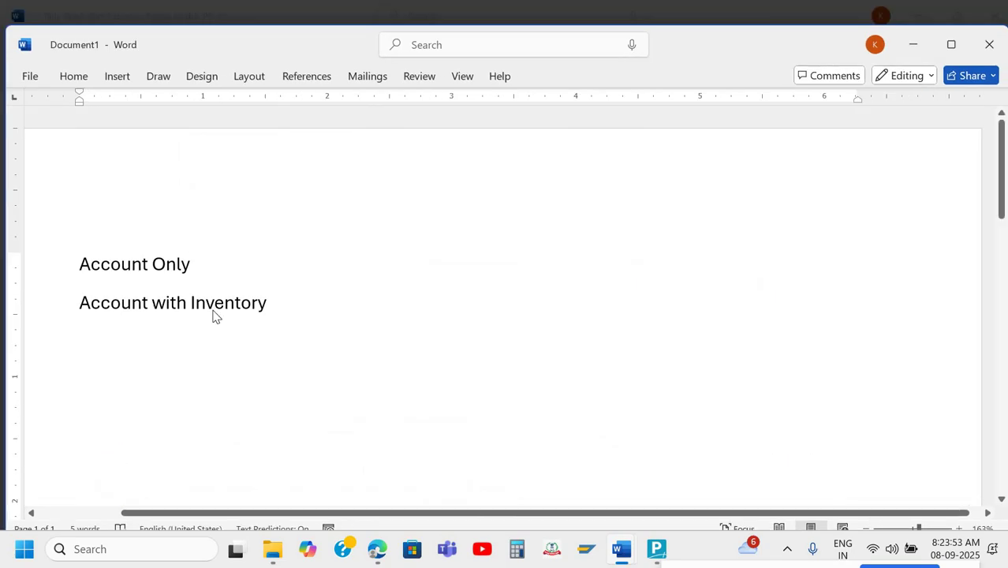
key(alt+Tab)
key(alt+Tab)
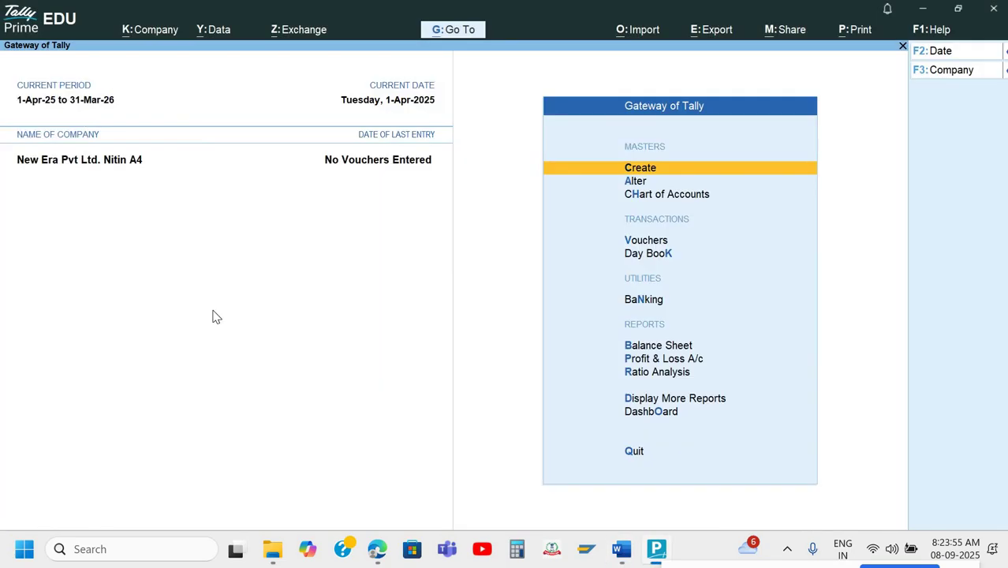
key(F11)
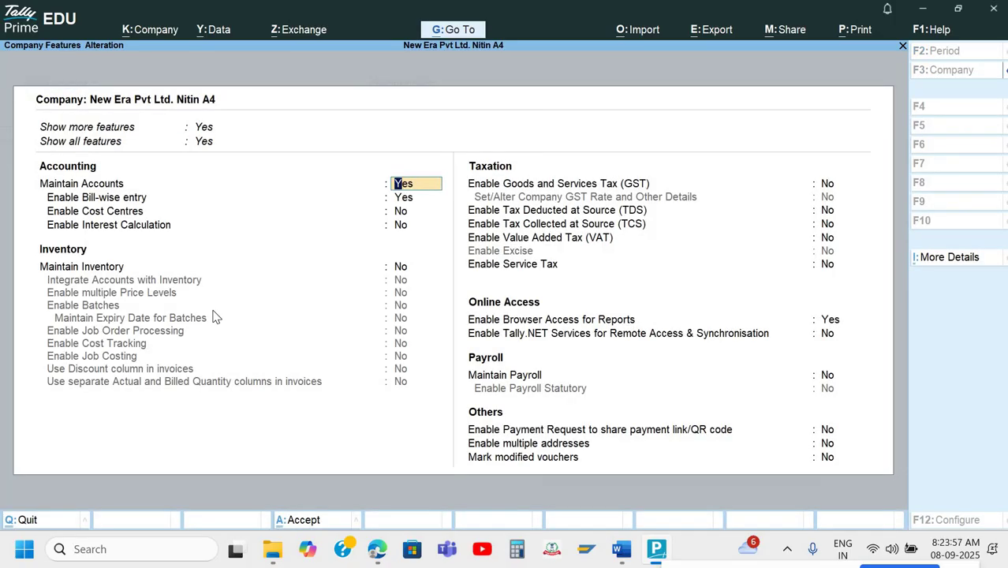
key(Down)
key(Down)
key(Down)
key(Down)
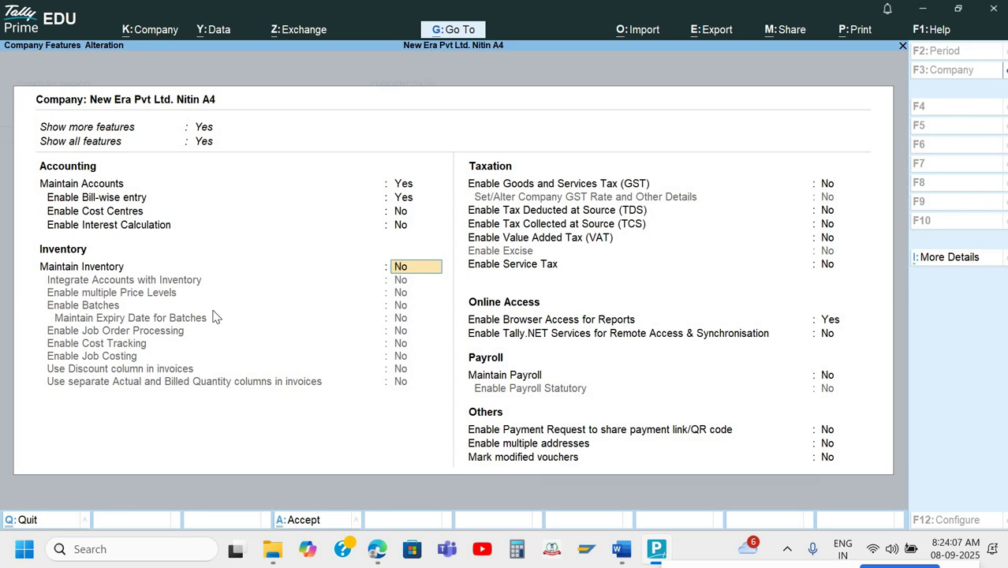
key(Escape)
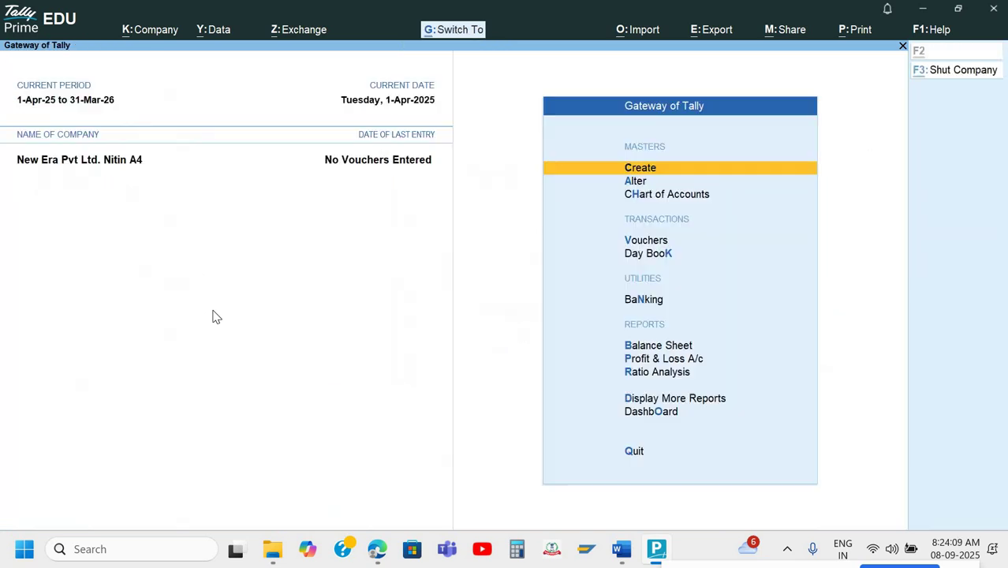
Add the lines 'F11 = Feature' and 'F12= Configuration' below Account with Inventory.
key(alt+Tab)
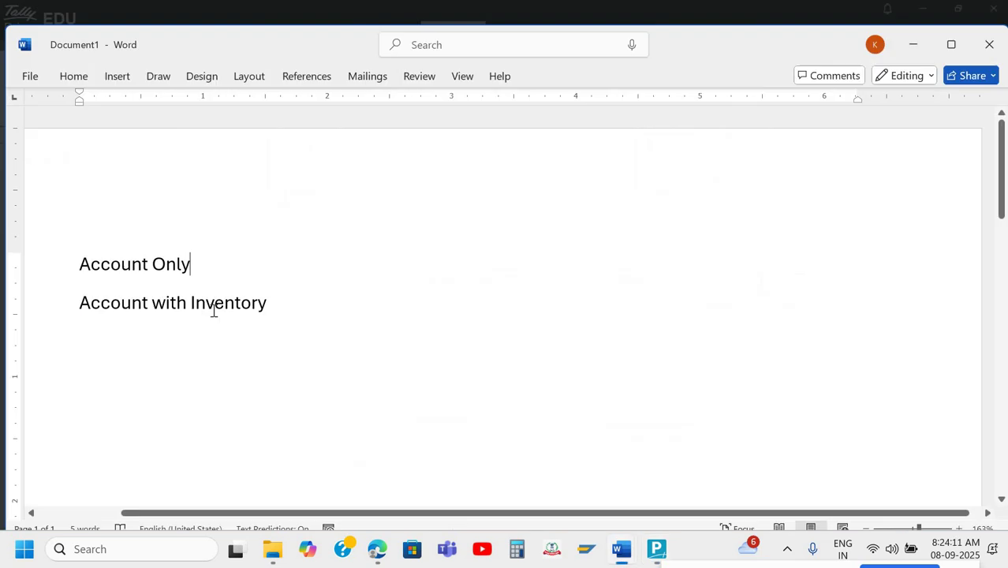
click(295, 305)
key(Return)
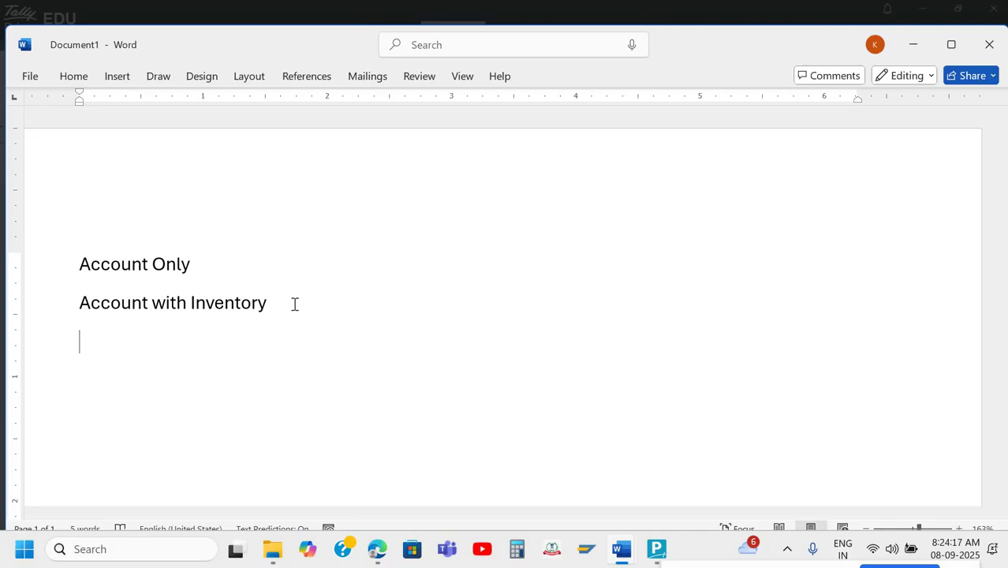
text(F11 = Fea)
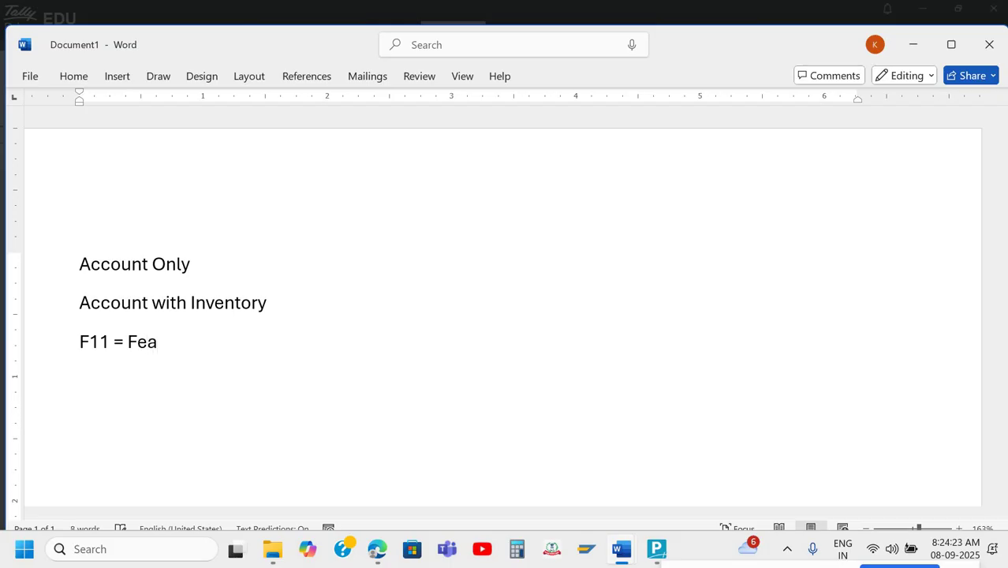
text(ture)
key(Return)
text(F12= )
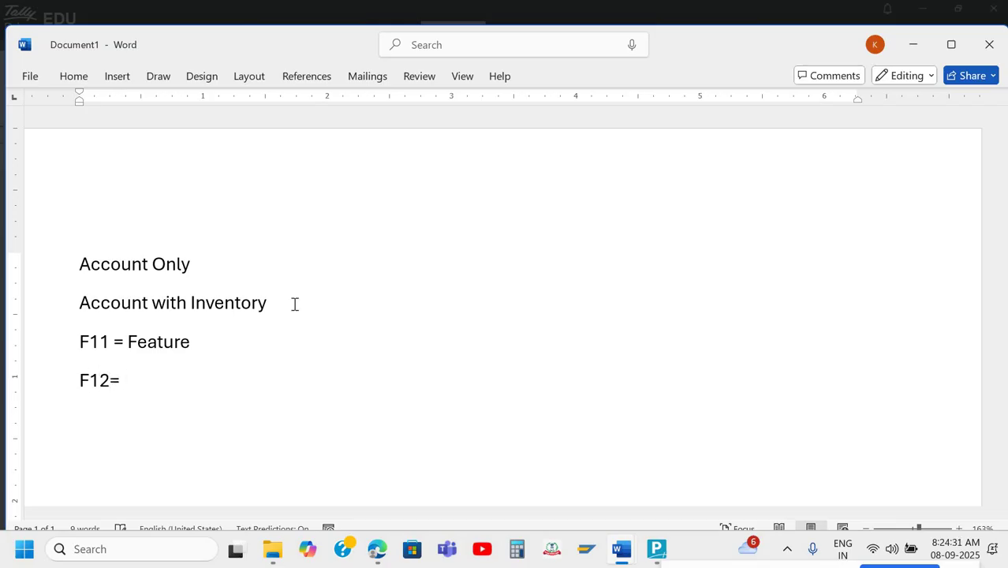
text(Con)
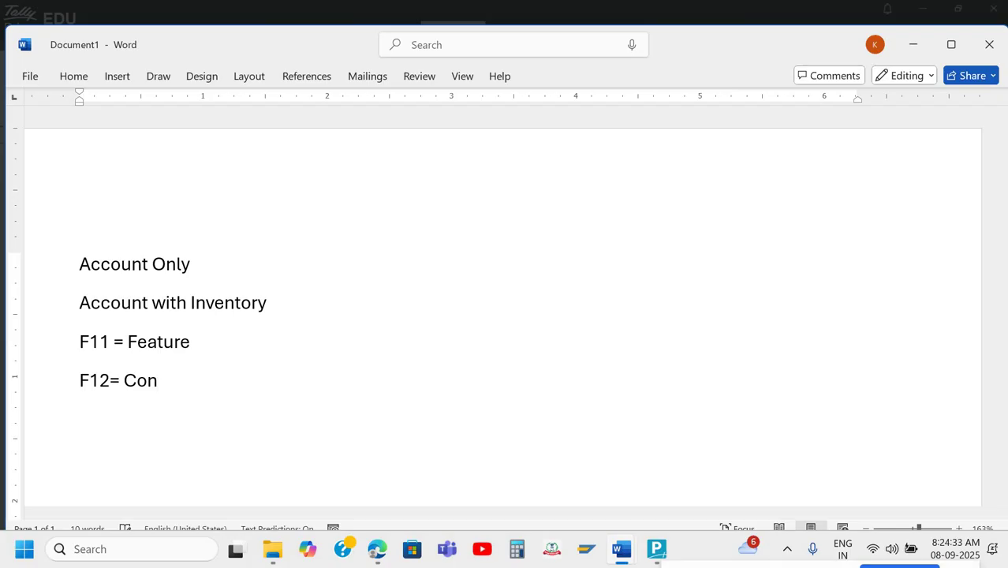
text(figuration)
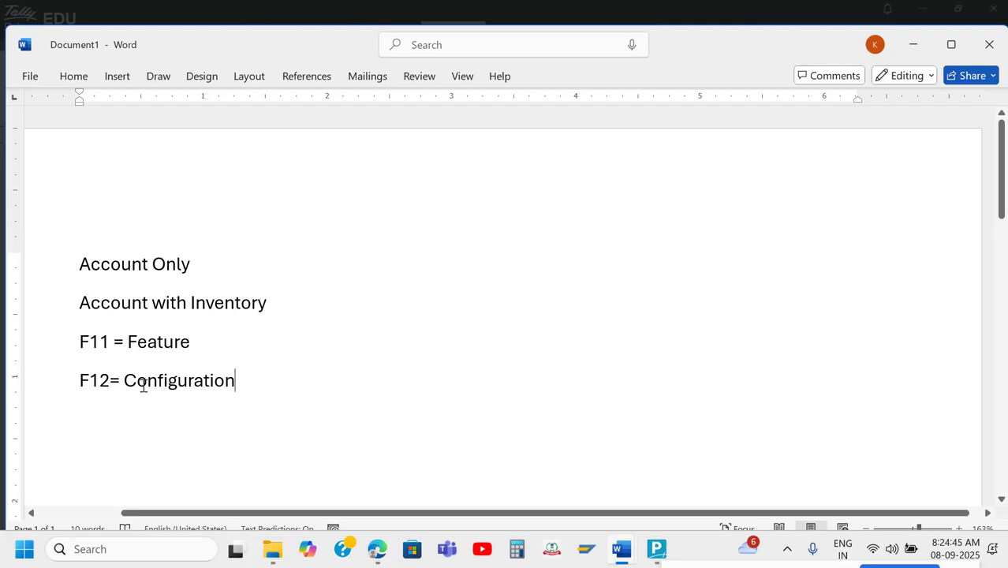
Append '[Company]' after Feature on the F11 line, then switch to TallyPrime.
click(206, 343)
text([)
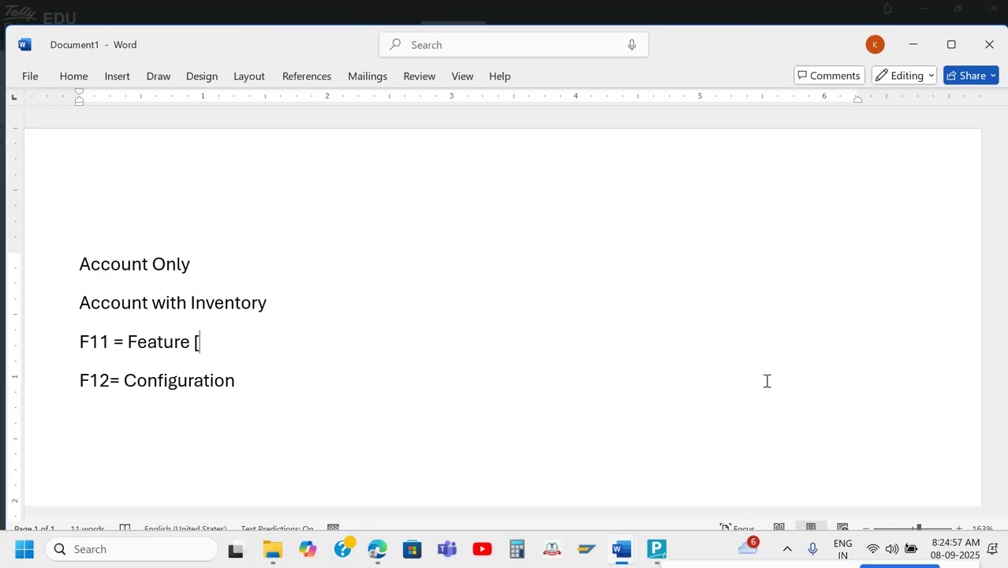
text(Compa)
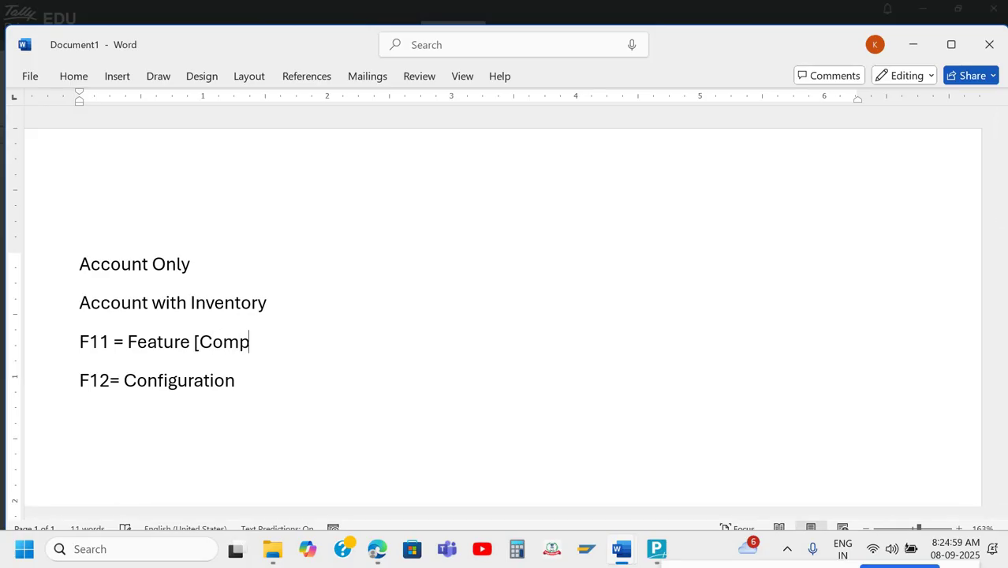
text(ny])
key(alt+Tab)
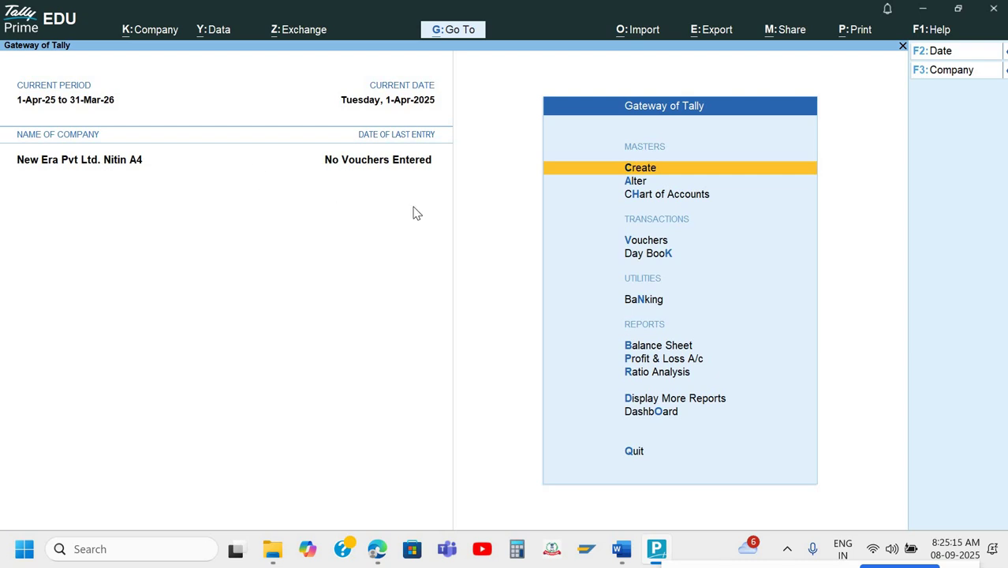
Open Company Features with F11, close it unchanged, and return to the Word notes.
key(F11)
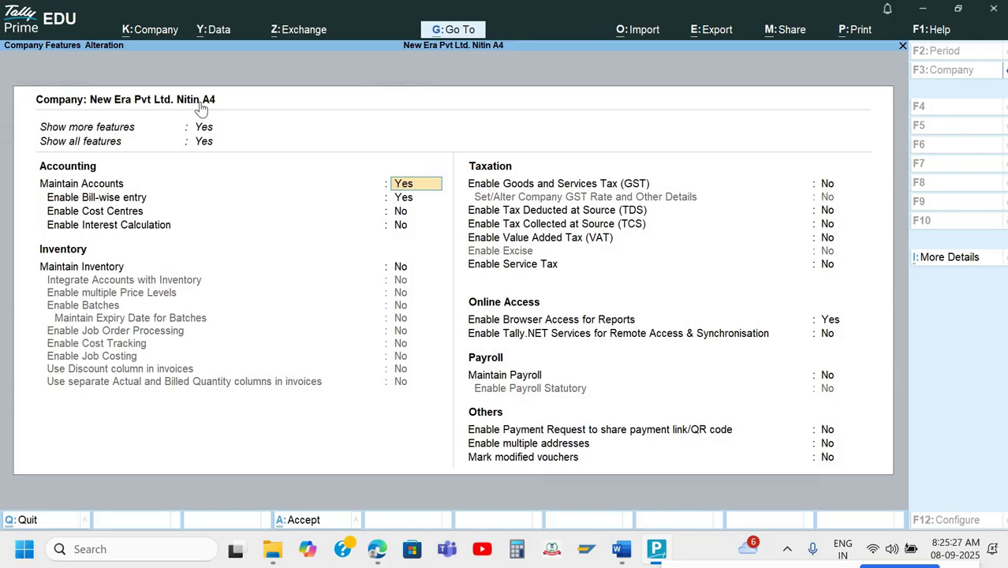
key(Escape)
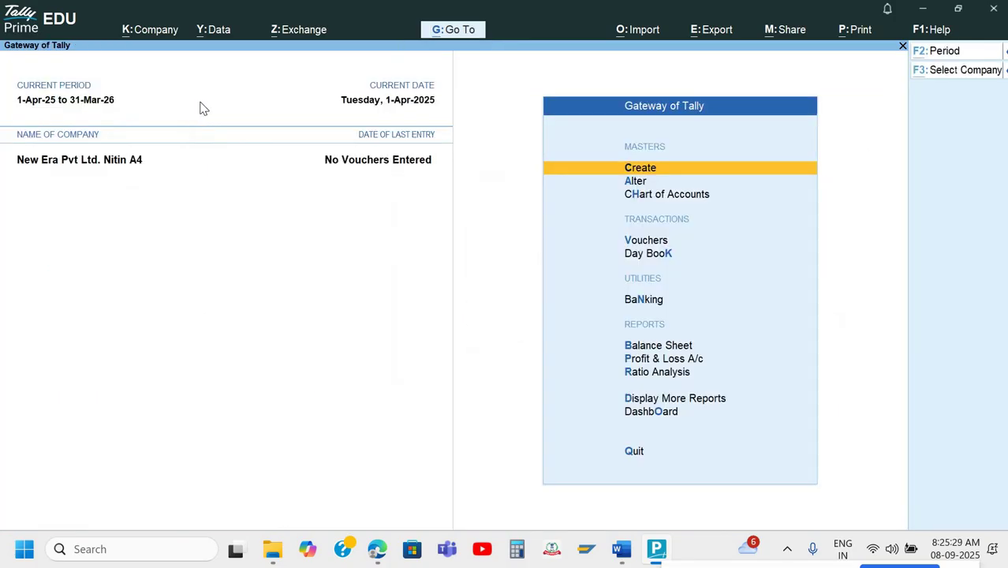
key(alt+Tab)
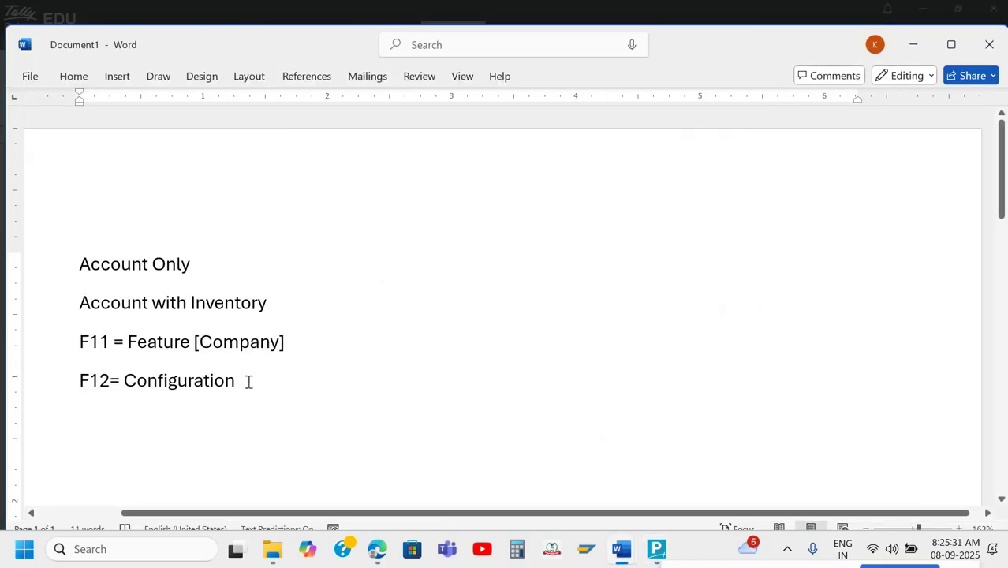
Append ' [Software]' to the F12= Configuration line, then return to TallyPrime's Gateway menu.
click(248, 383)
text([)
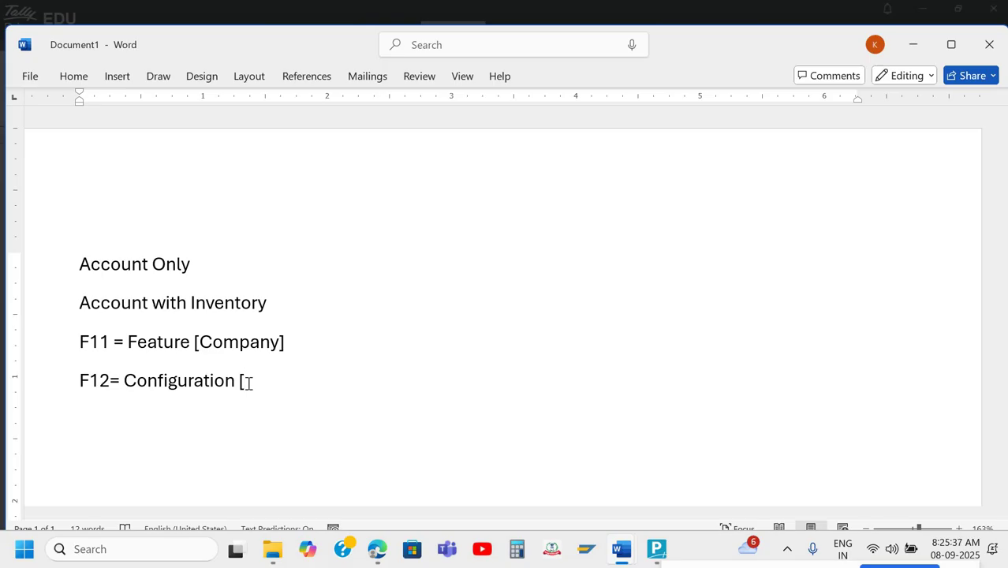
text(Software])
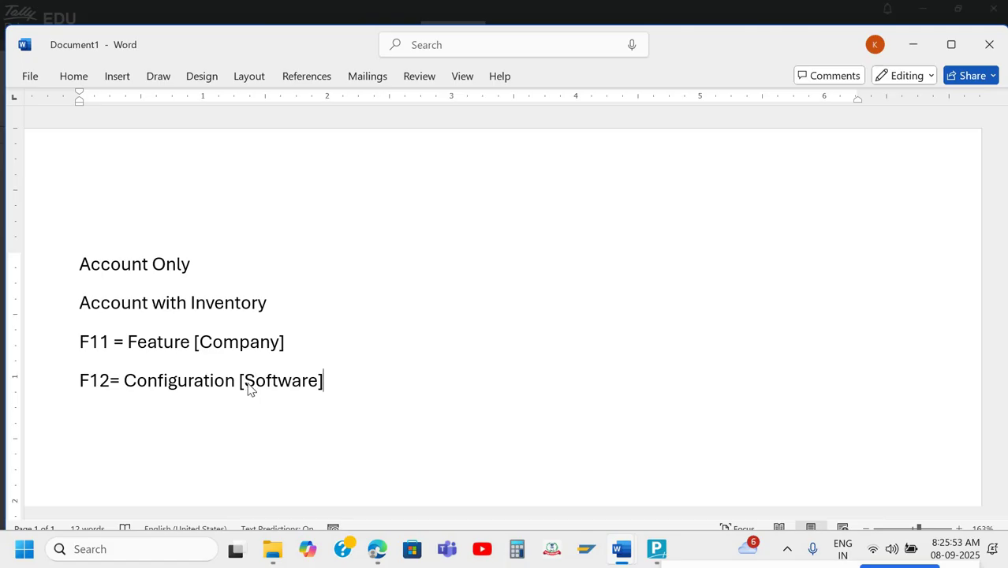
key(alt+Tab)
key(Down)
key(Down)
key(Down)
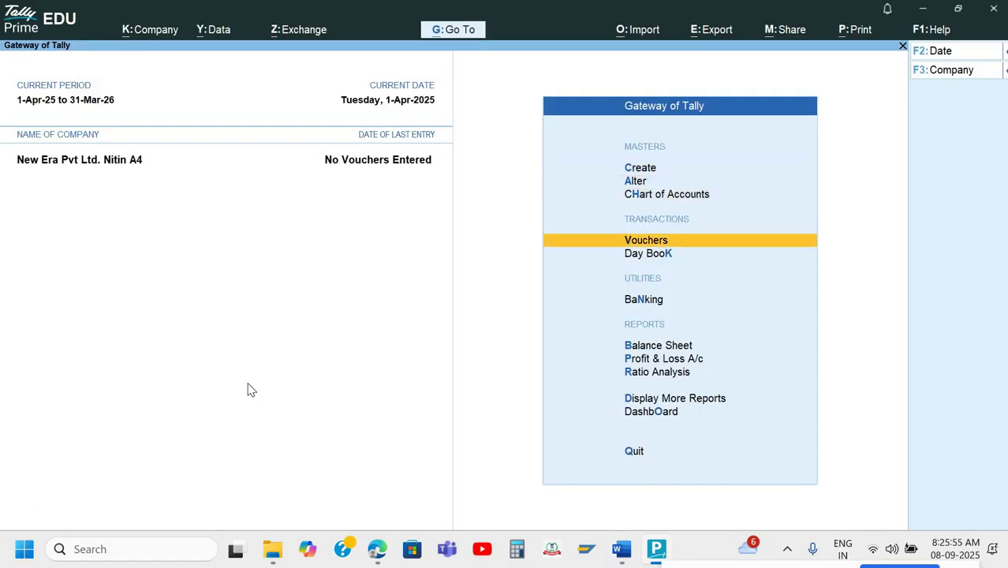
Start a new Payment voucher and set Use Cr/Dr to No so entries use To/By.
key(Return)
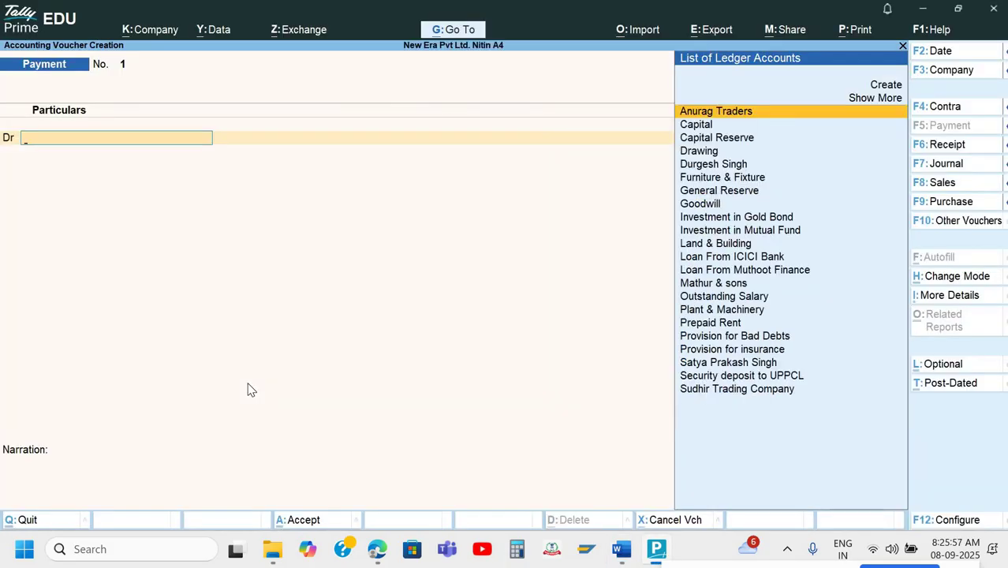
key(F12)
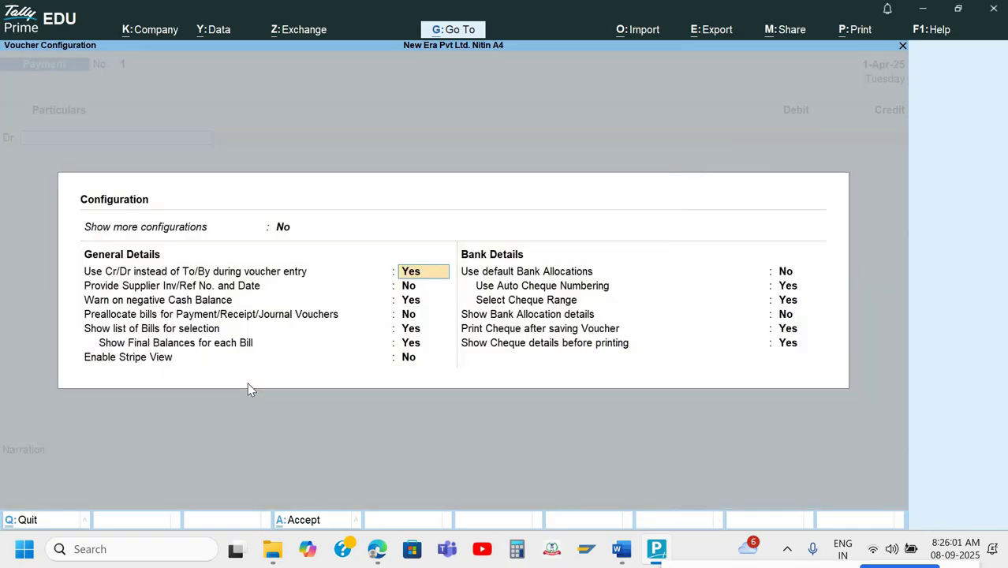
key(Up)
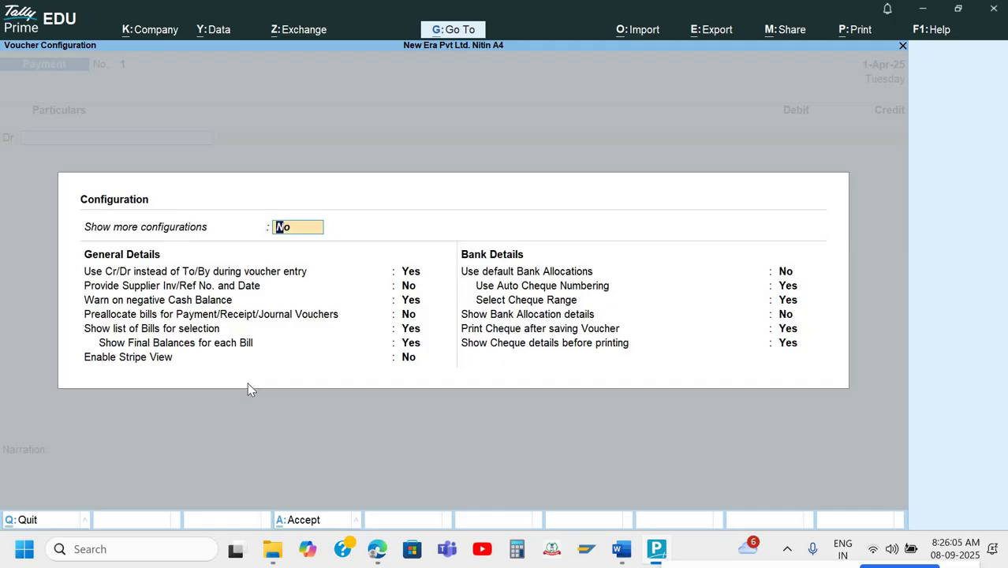
key(Down)
text(n)
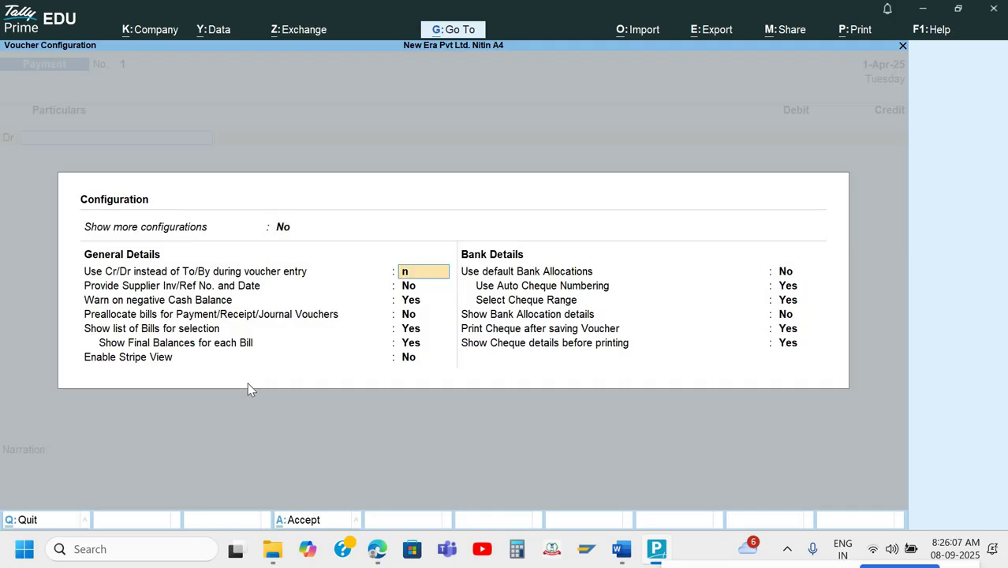
key(Return)
key(ctrl+a)
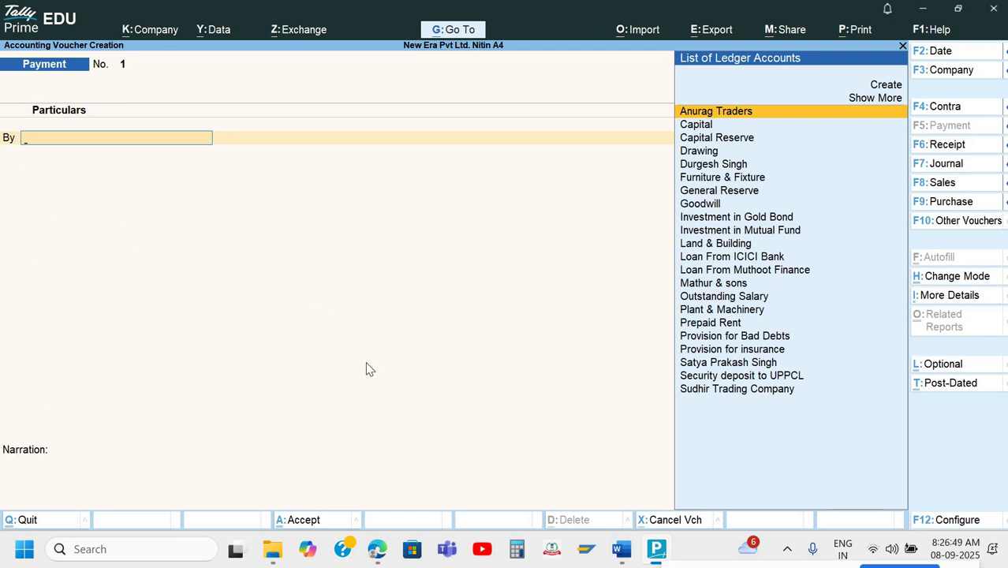
Set Use Cr/Dr back to Yes in the voucher configuration, then return to the Word notes.
key(alt+Tab)
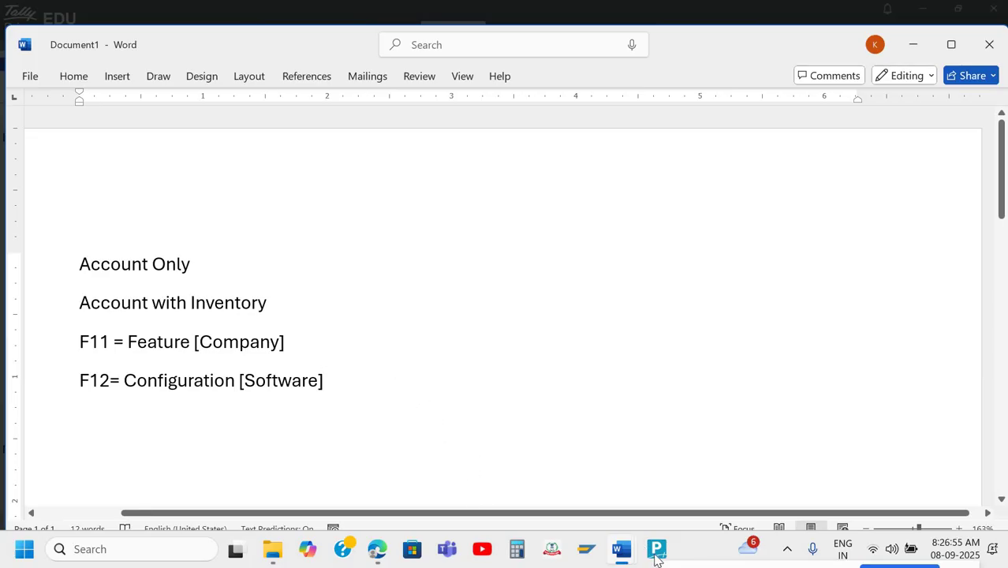
mouse_move(656, 553)
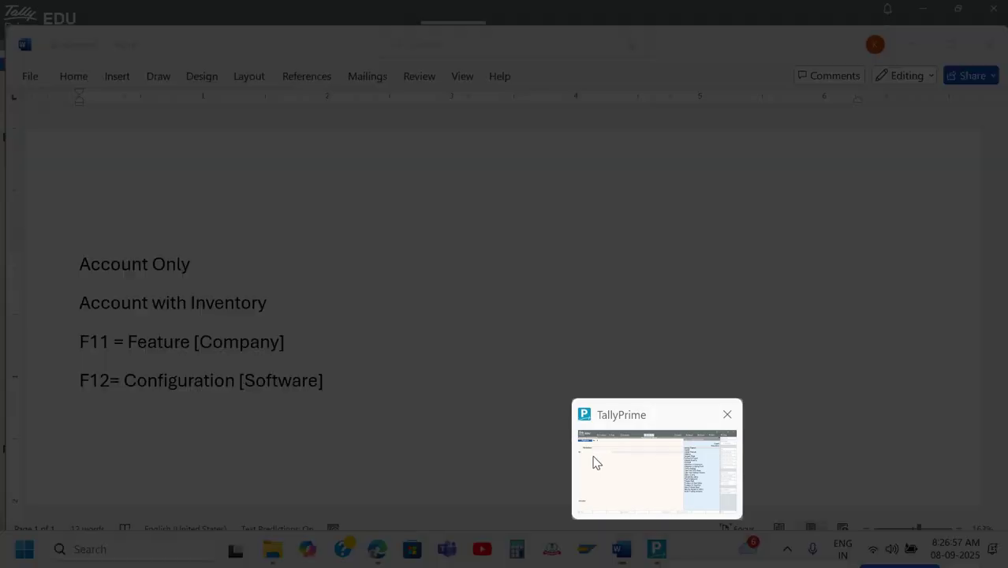
click(597, 463)
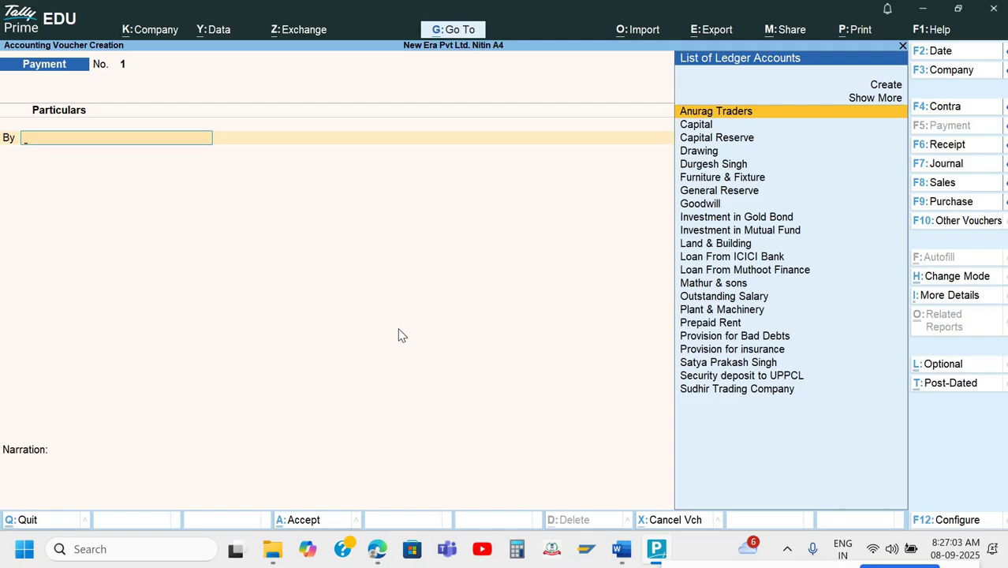
key(F12)
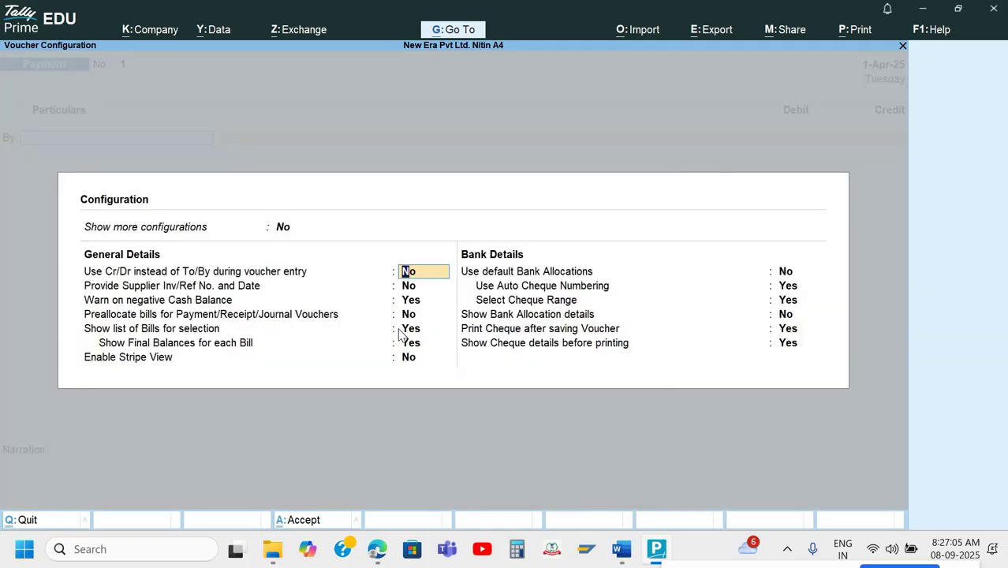
text(y)
key(Return)
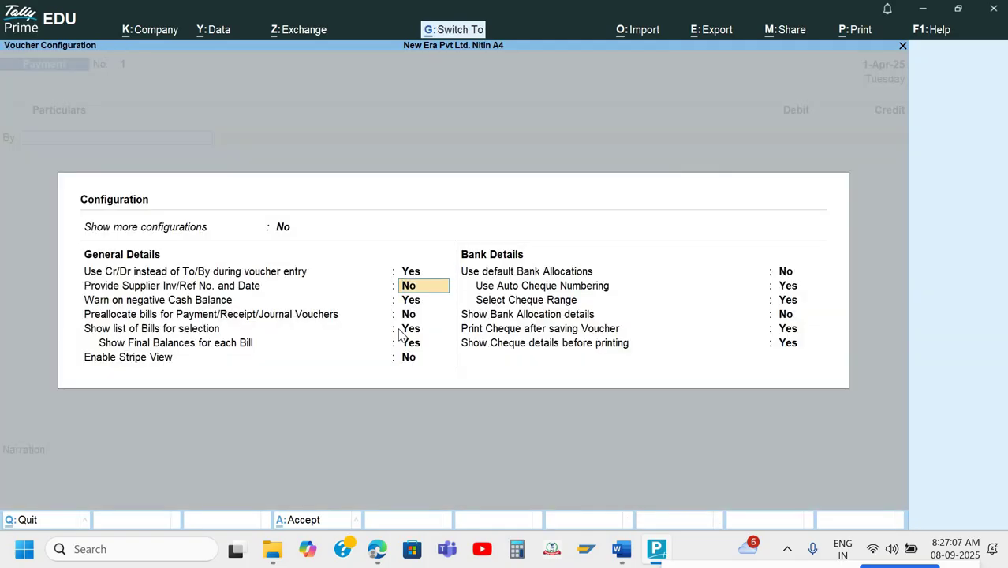
key(ctrl+a)
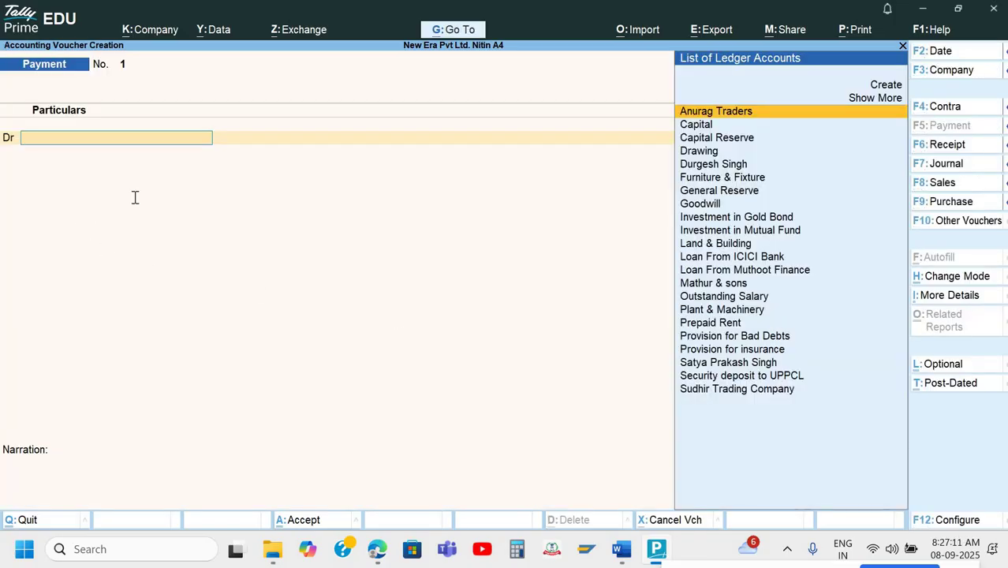
key(alt+Tab)
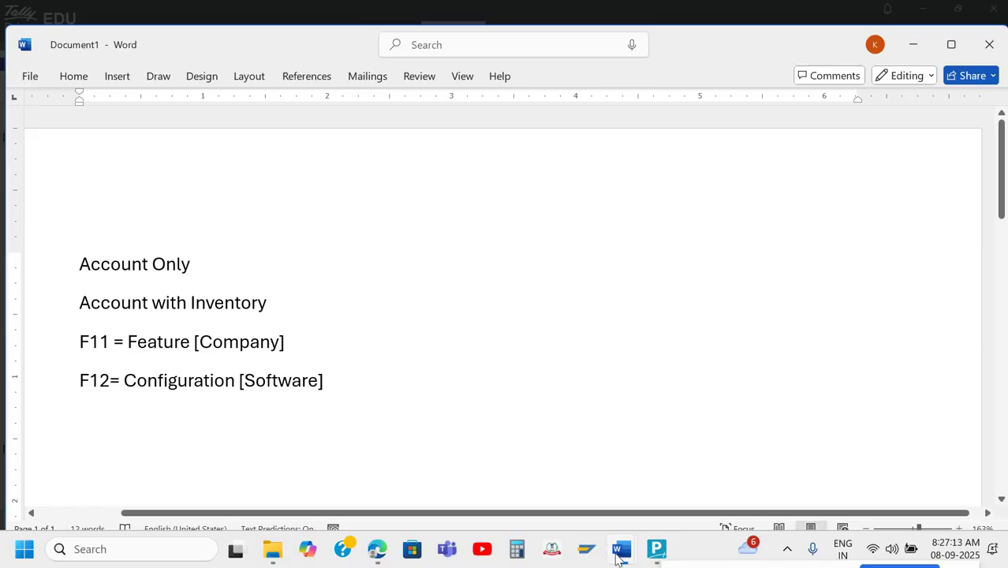
Scroll Tally Book Part 1.docx to the Q.3 receipt for 200000/- further capital investment.
mouse_move(620, 552)
click(553, 479)
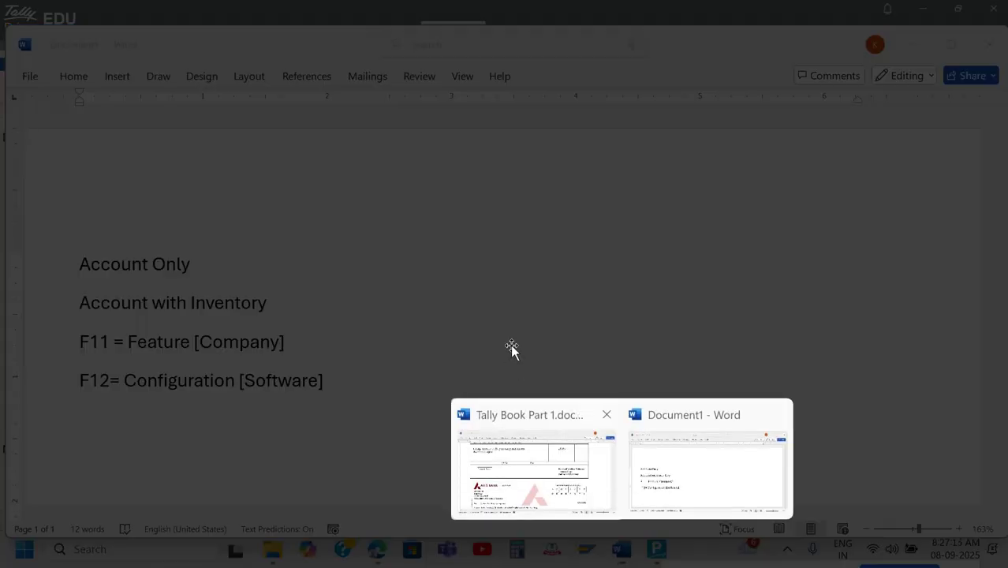
scroll(512, 348, up, 20)
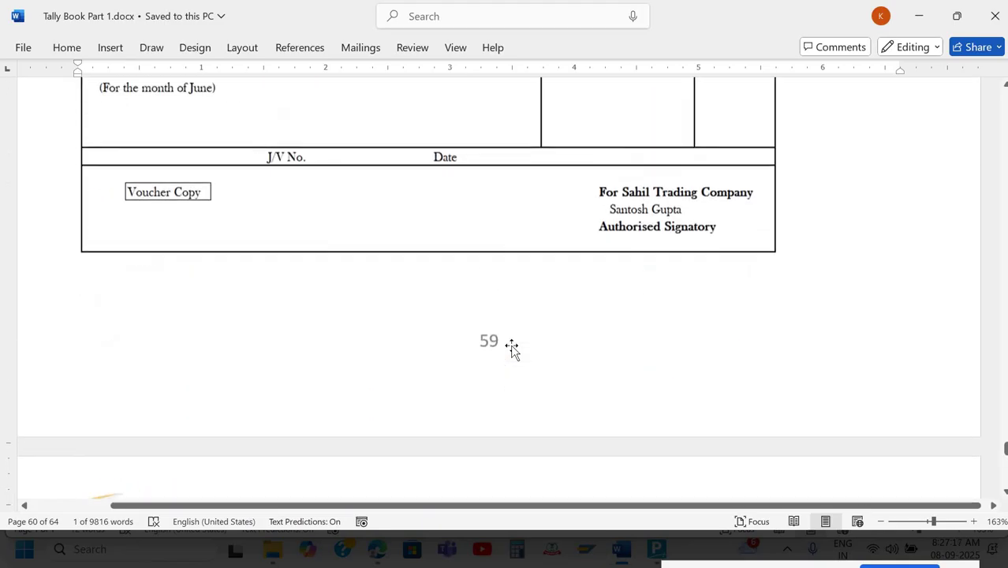
scroll(513, 348, up, 20)
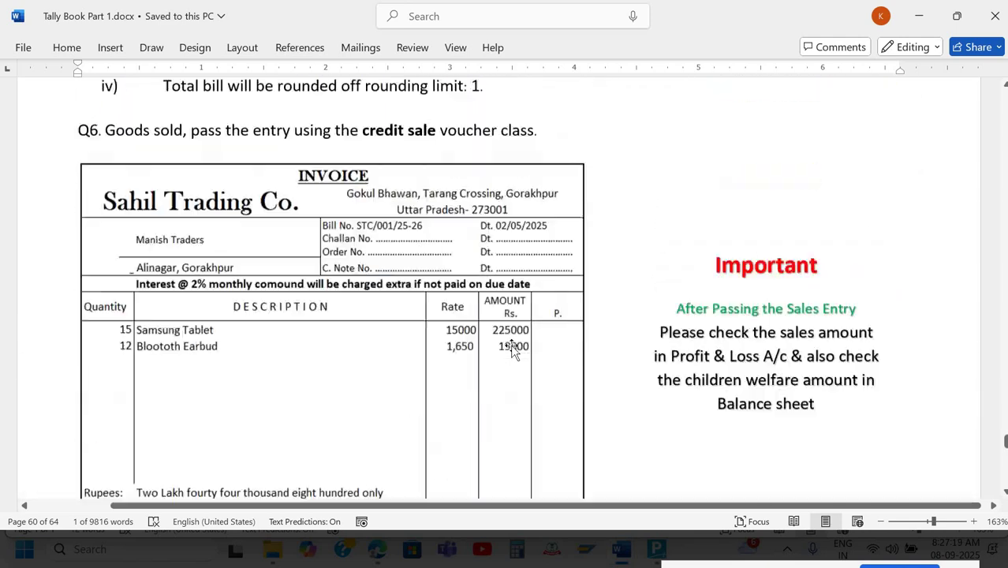
scroll(511, 348, up, 20)
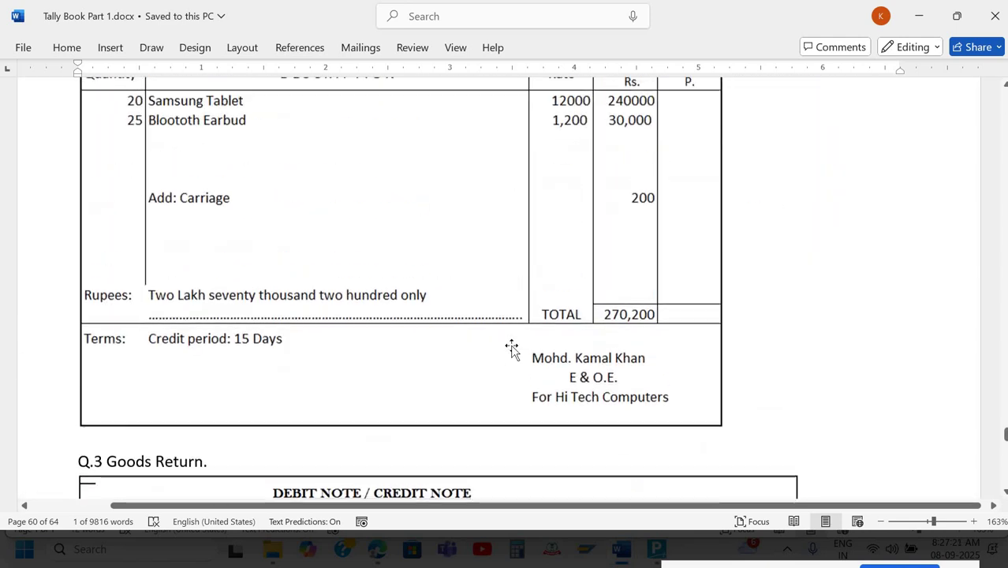
scroll(511, 347, up, 15)
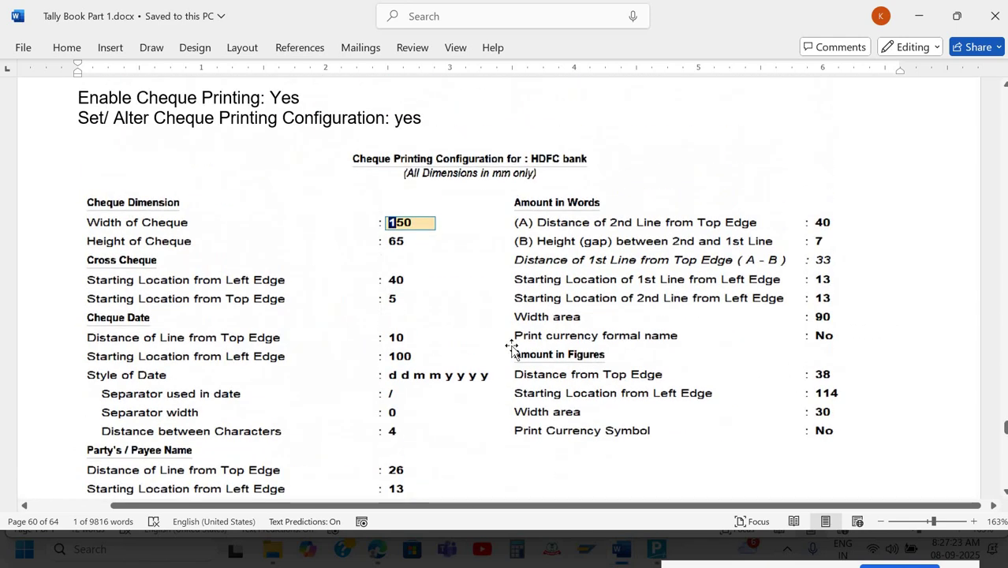
scroll(514, 352, up, 1)
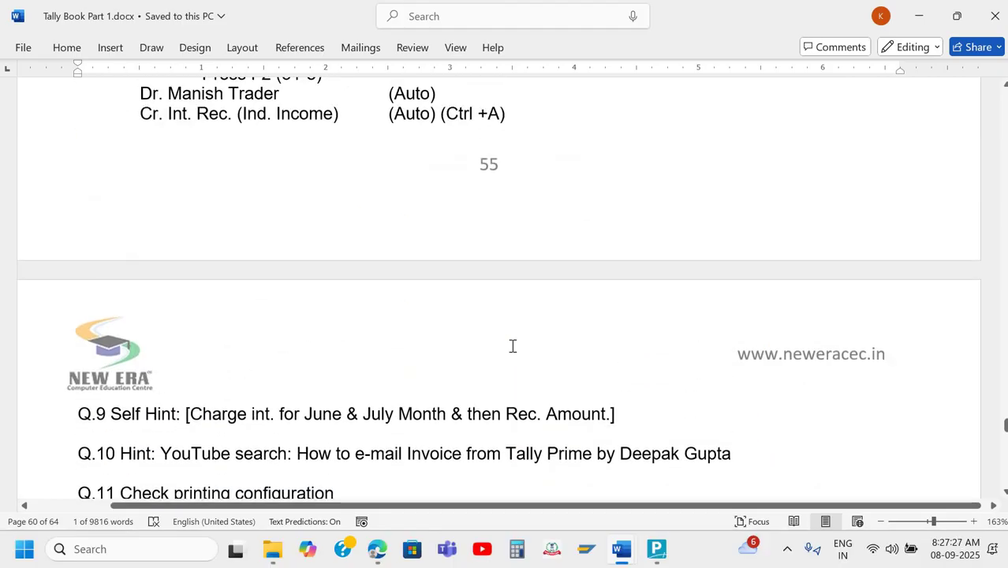
key(ctrl+Home)
scroll(513, 345, down, 15)
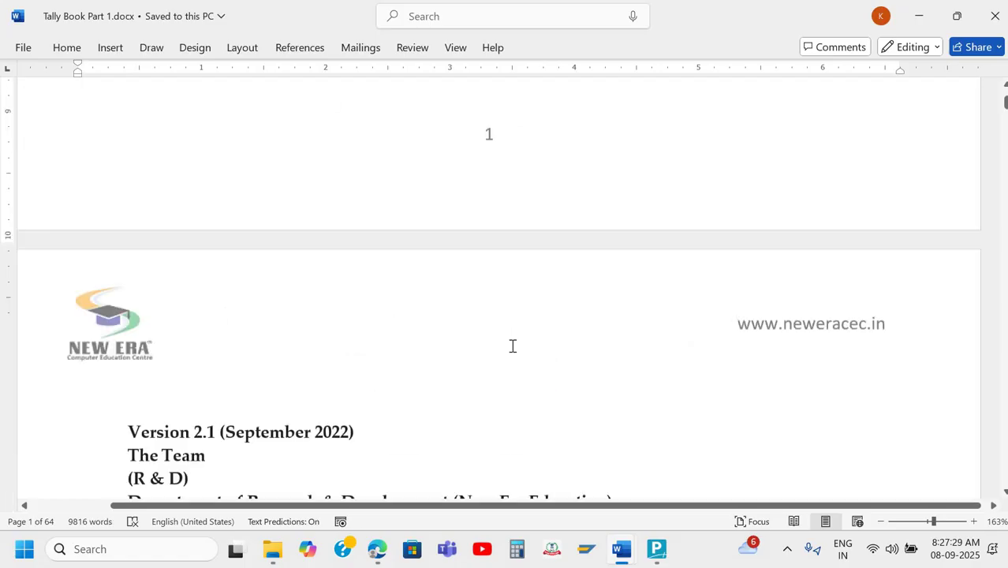
scroll(513, 346, down, 20)
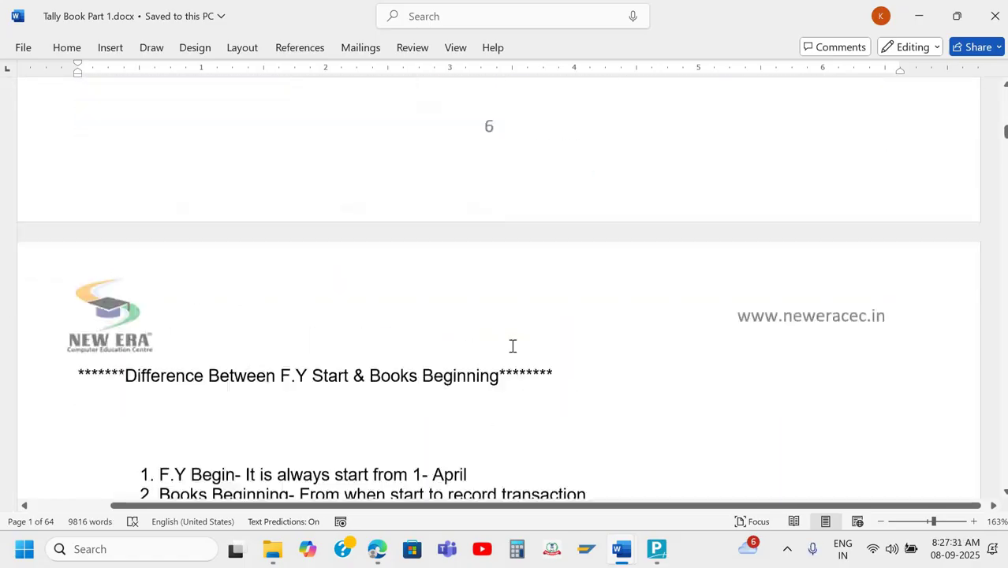
scroll(513, 346, down, 20)
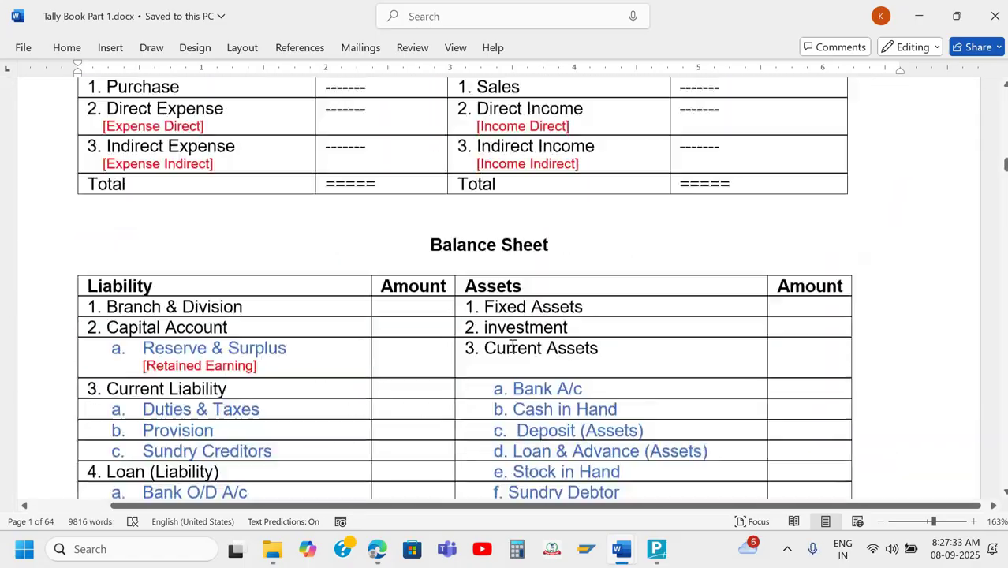
scroll(513, 346, down, 20)
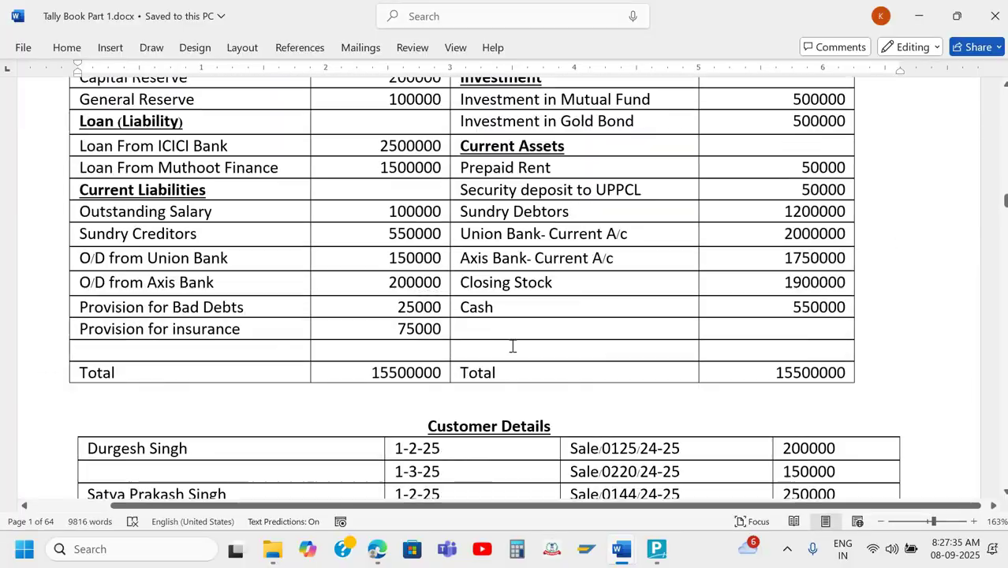
scroll(513, 346, down, 15)
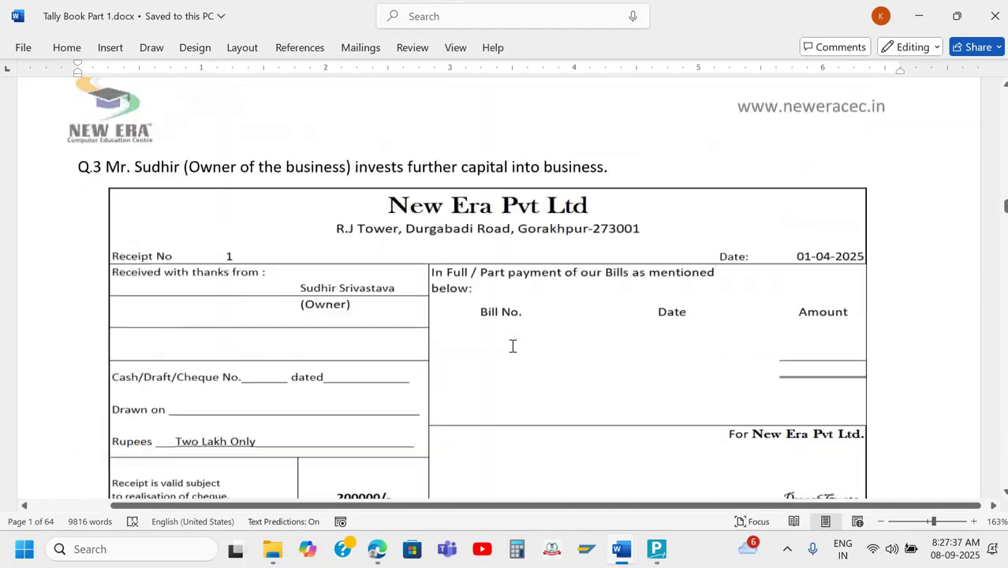
scroll(513, 346, up, 5)
scroll(513, 346, down, 9)
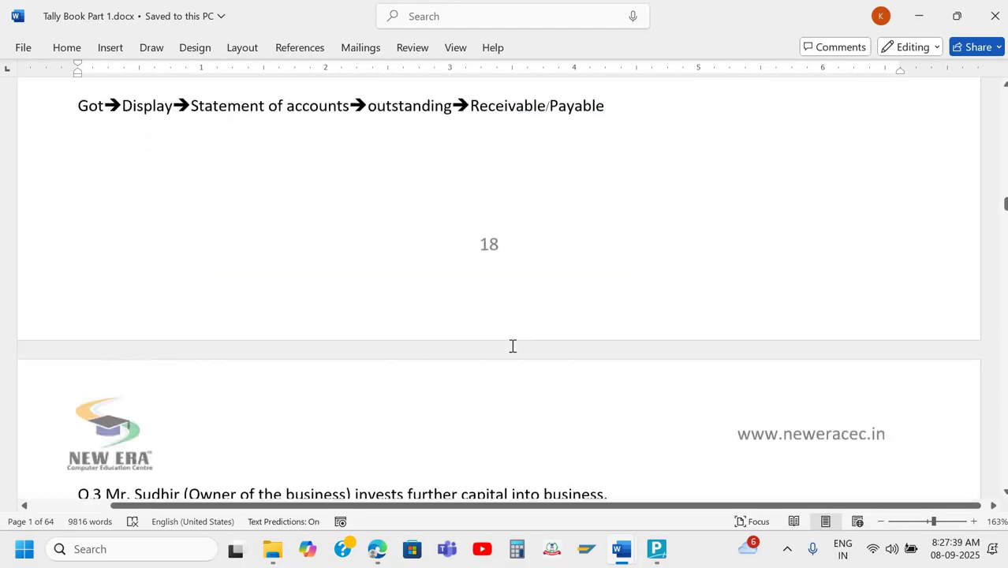
scroll(513, 345, down, 3)
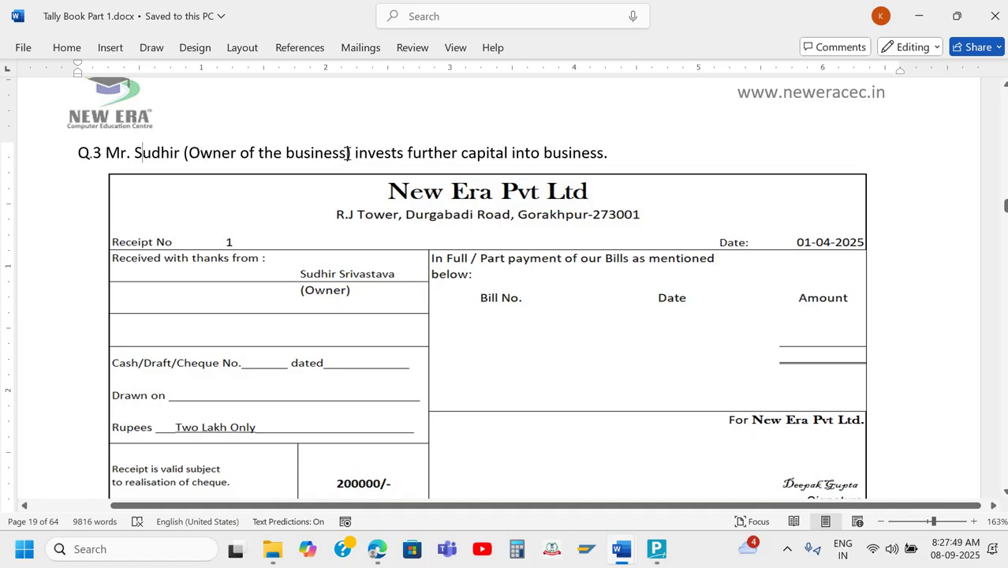
click(559, 154)
scroll(222, 153, down, 1)
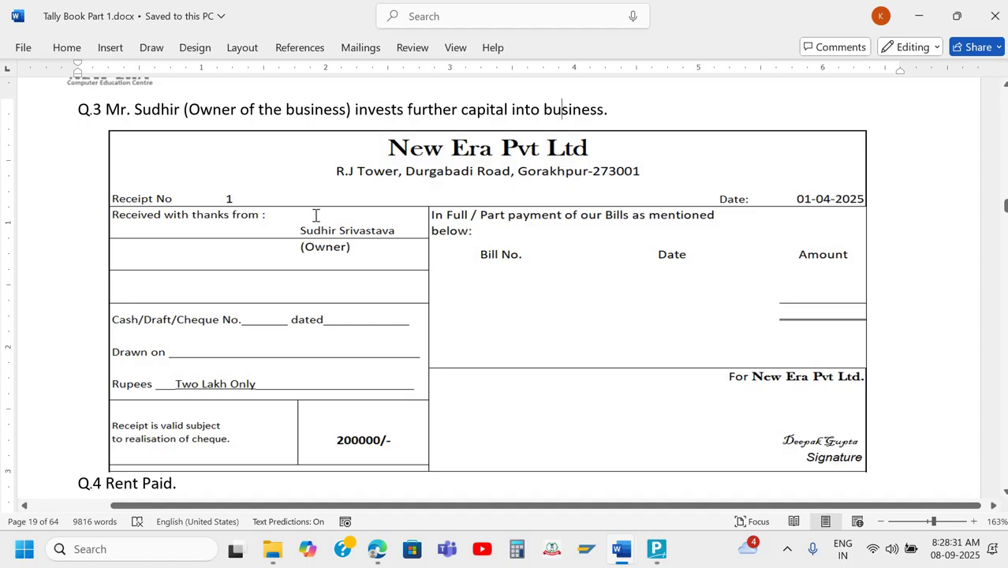
scroll(315, 215, down, 1)
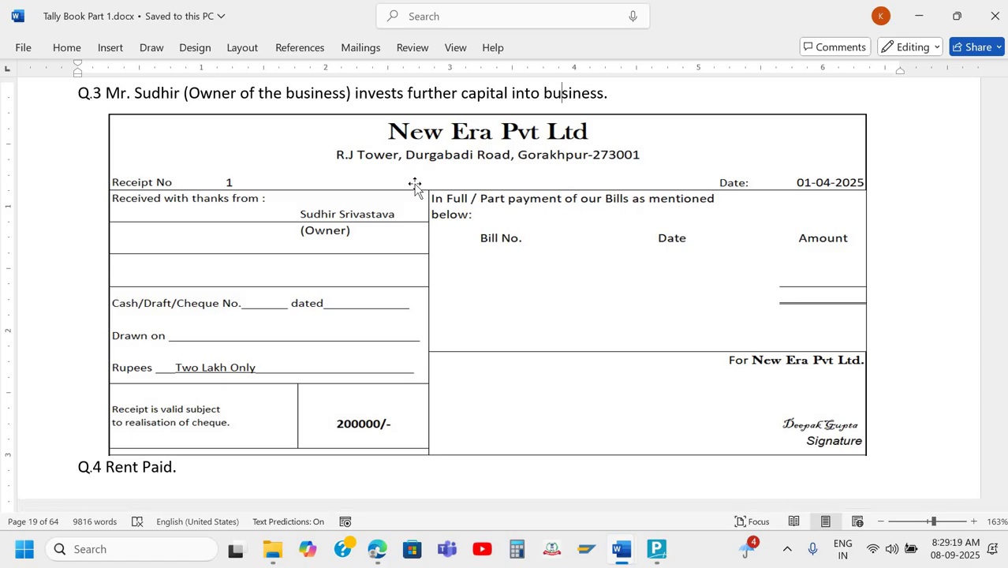
Switch to TallyPrime and change the voucher to Receipt No. 1 dated 1-4 (1 April 2025).
key(alt+Tab)
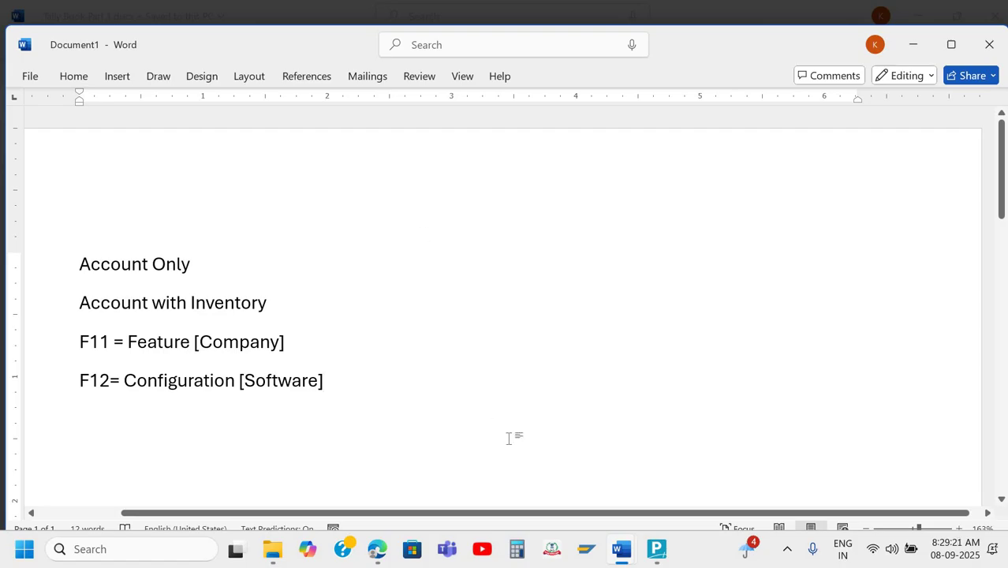
mouse_move(658, 552)
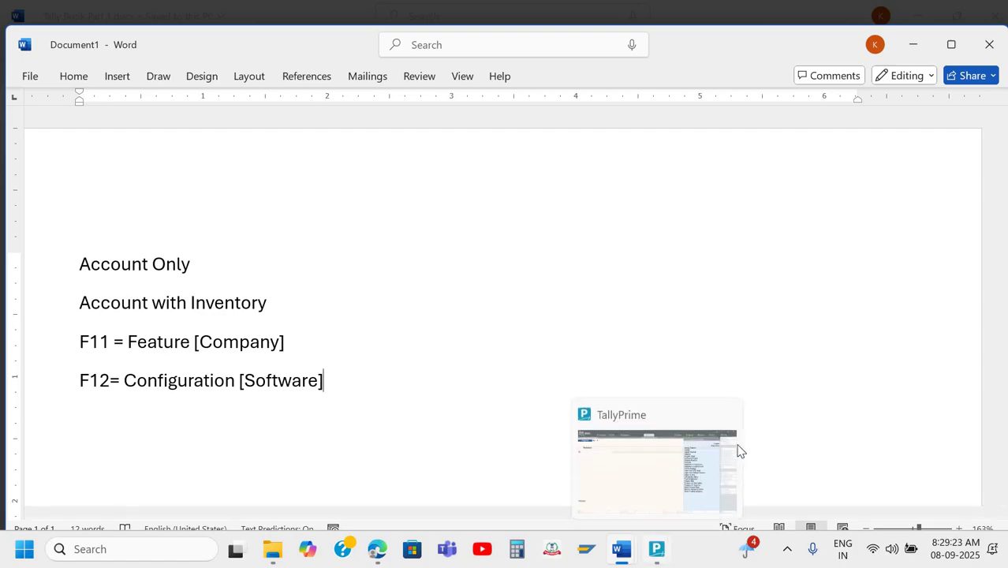
click(736, 448)
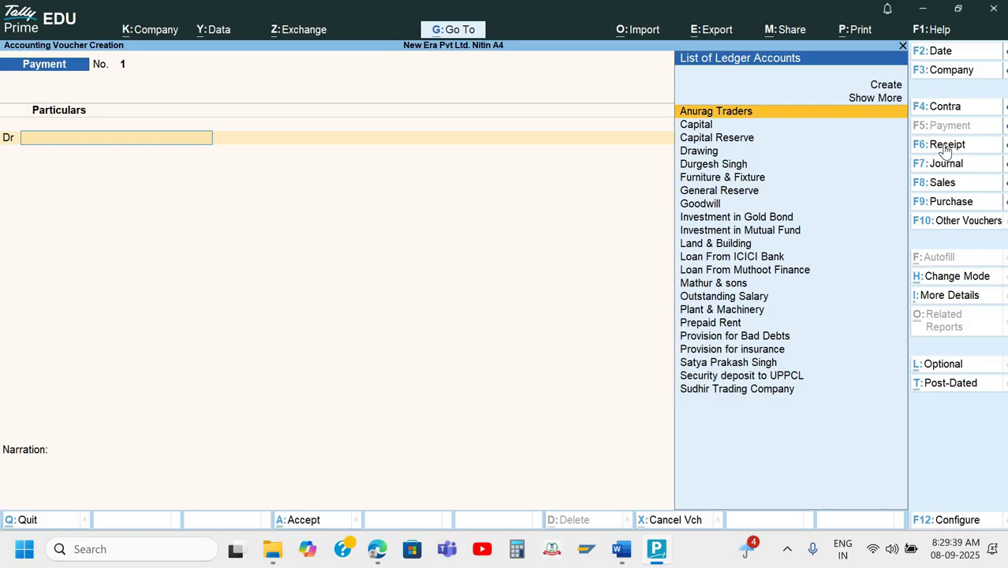
click(946, 147)
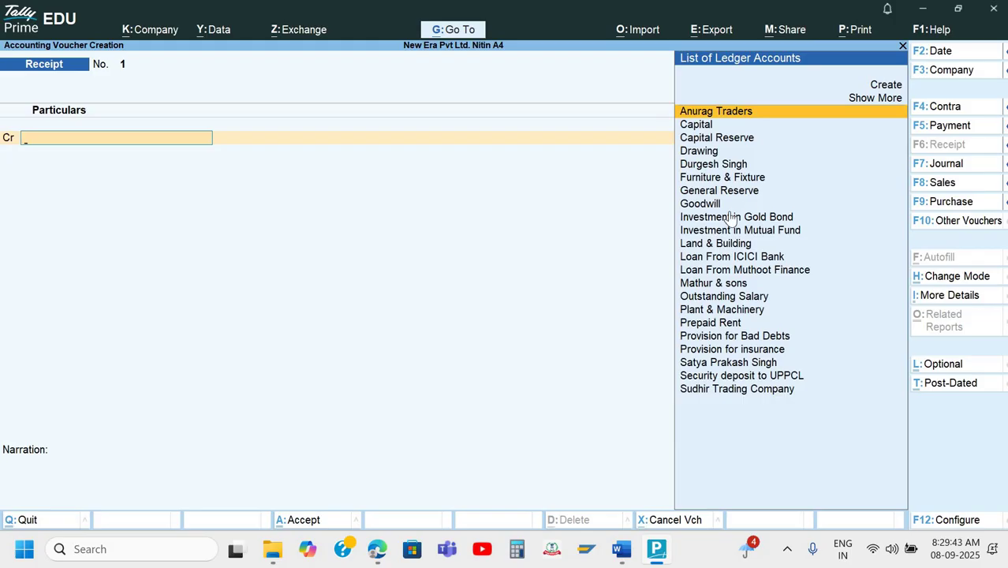
key(F2)
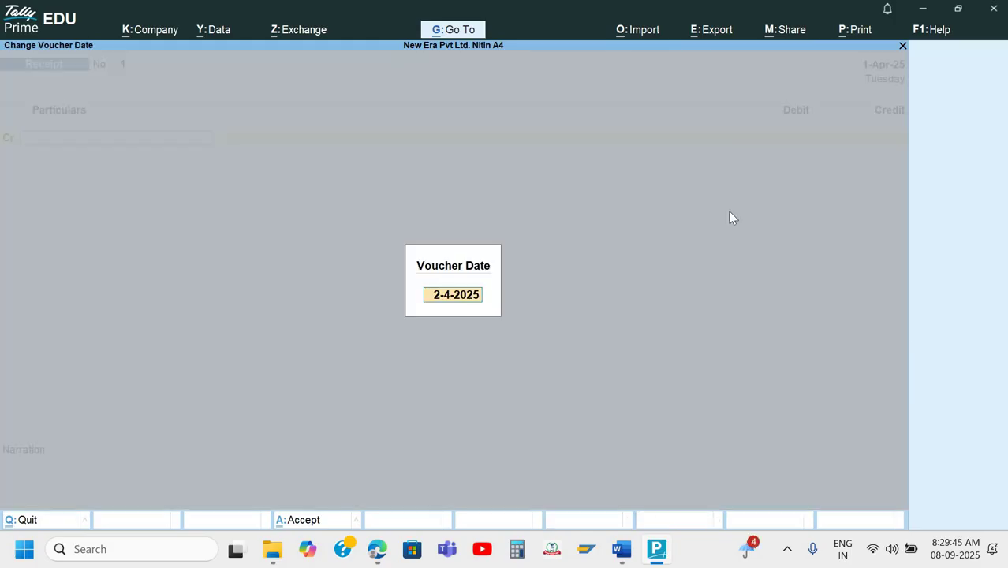
text(1-4)
key(Return)
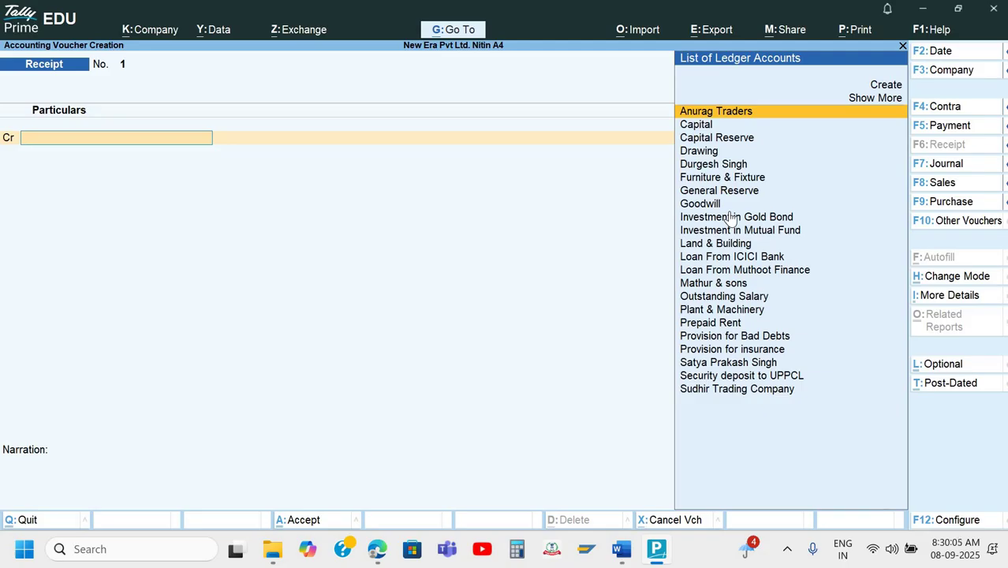
Credit the Capital ledger with 200000 after checking the amount in the Word notes.
text(Ca)
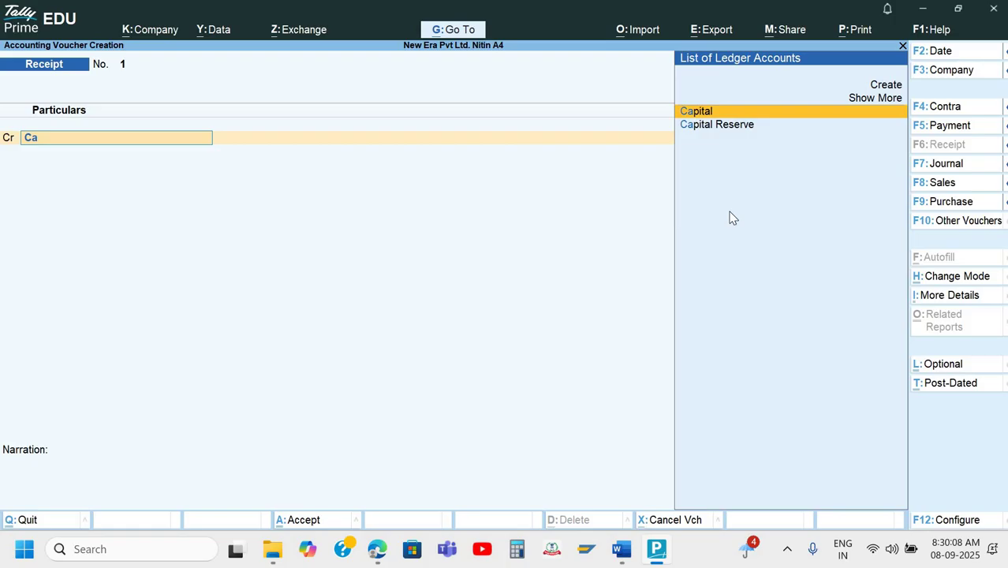
key(Return)
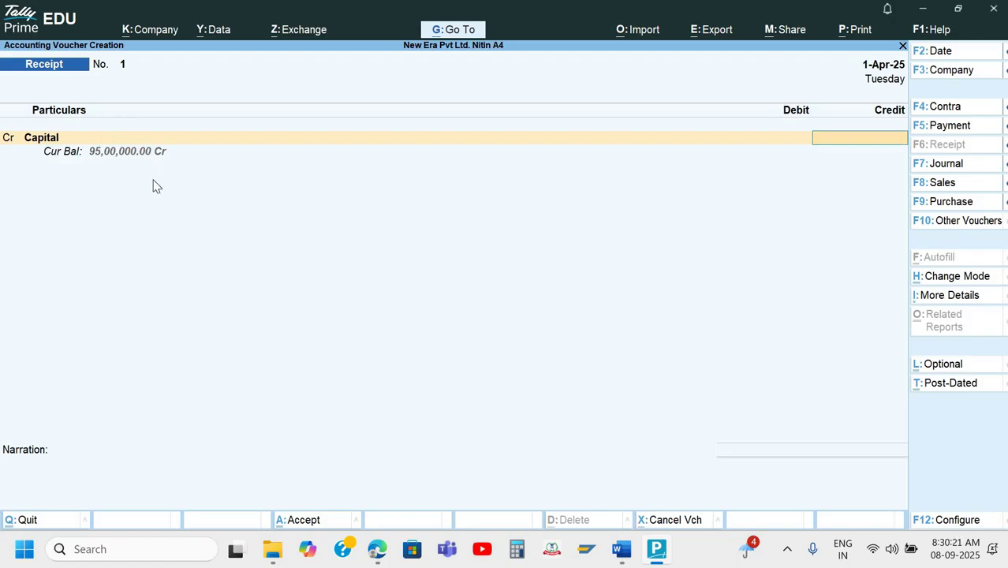
key(alt+Tab)
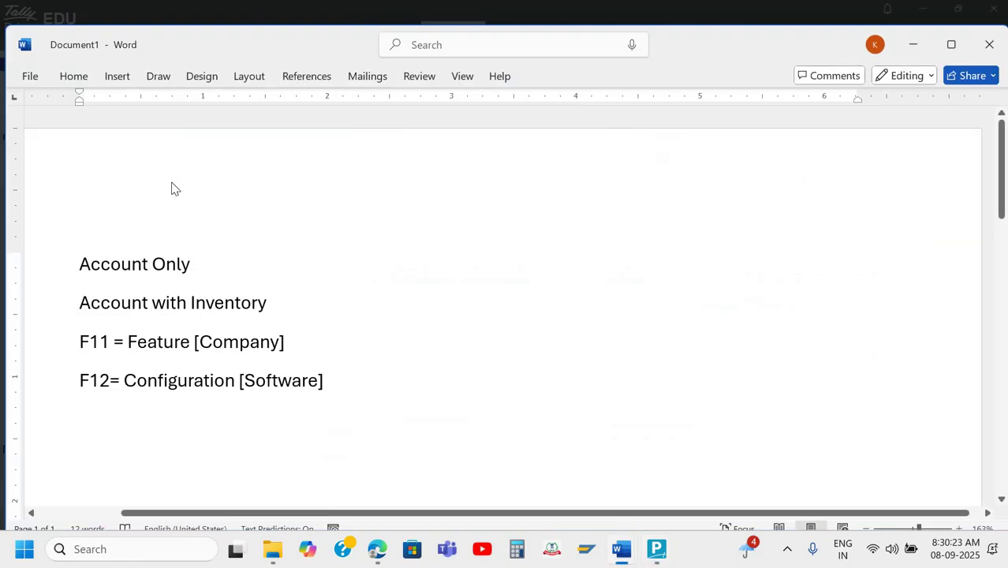
key(alt+Tab)
key(alt+Tab)
key(alt+Tab)
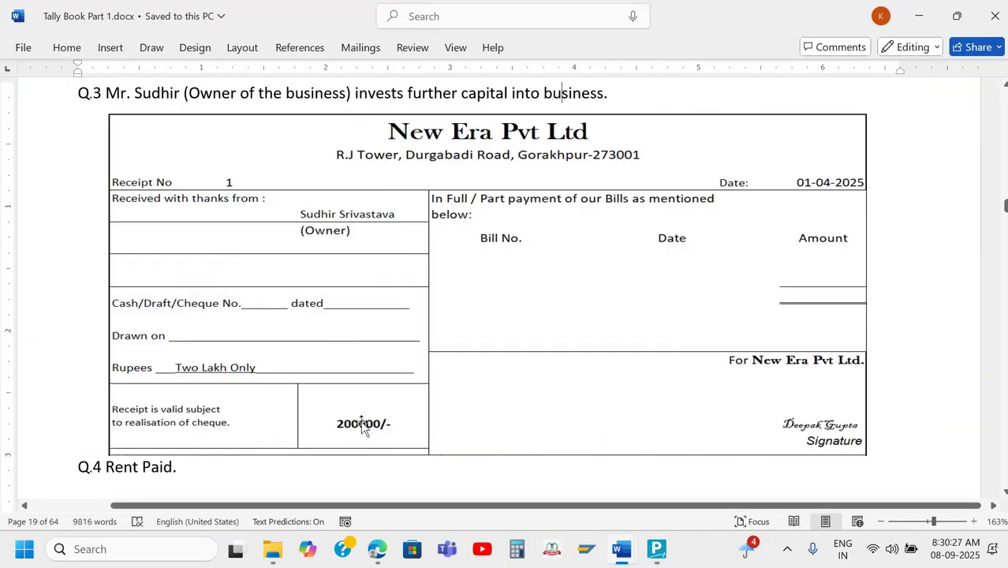
key(alt+Tab)
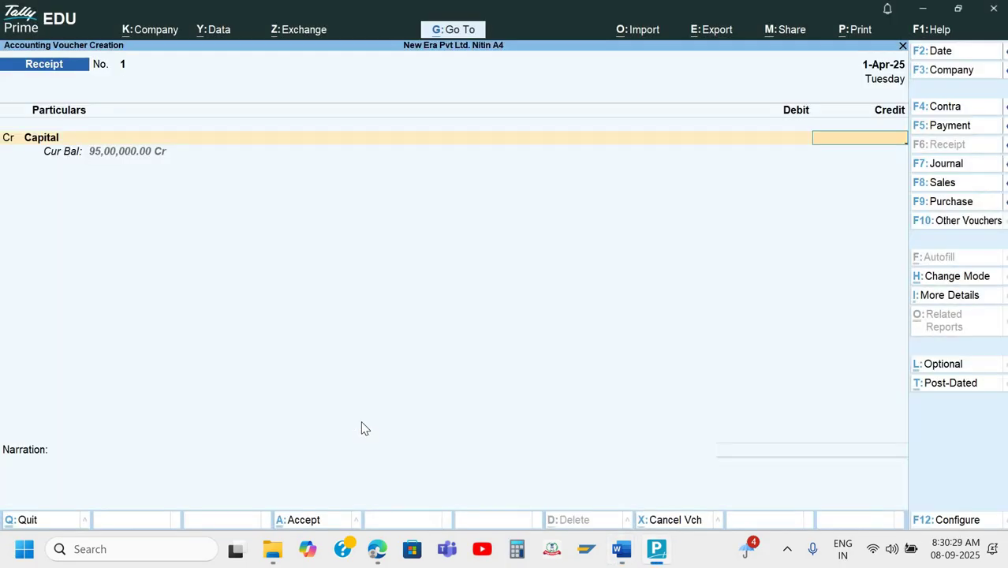
text(200000)
key(Return)
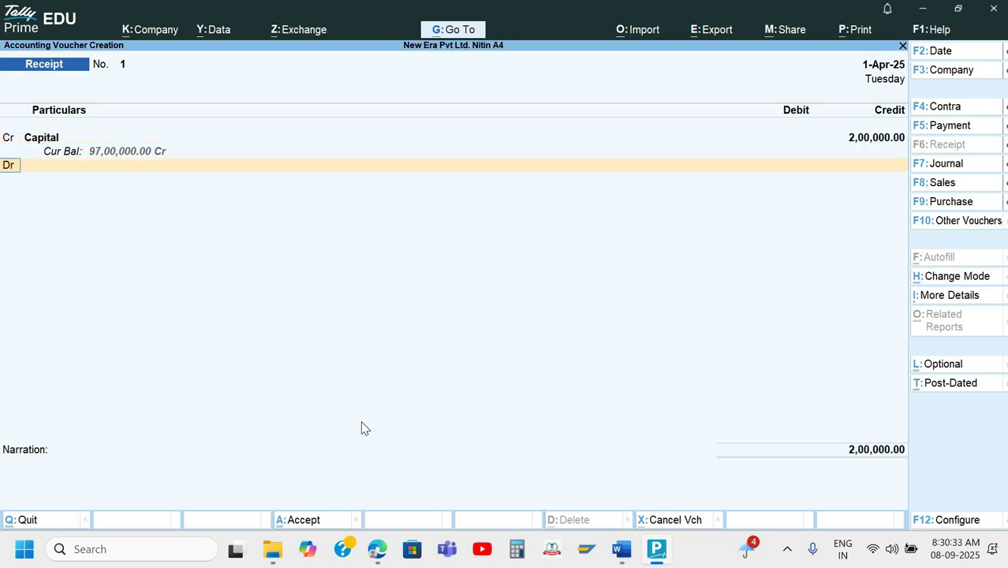
key(Return)
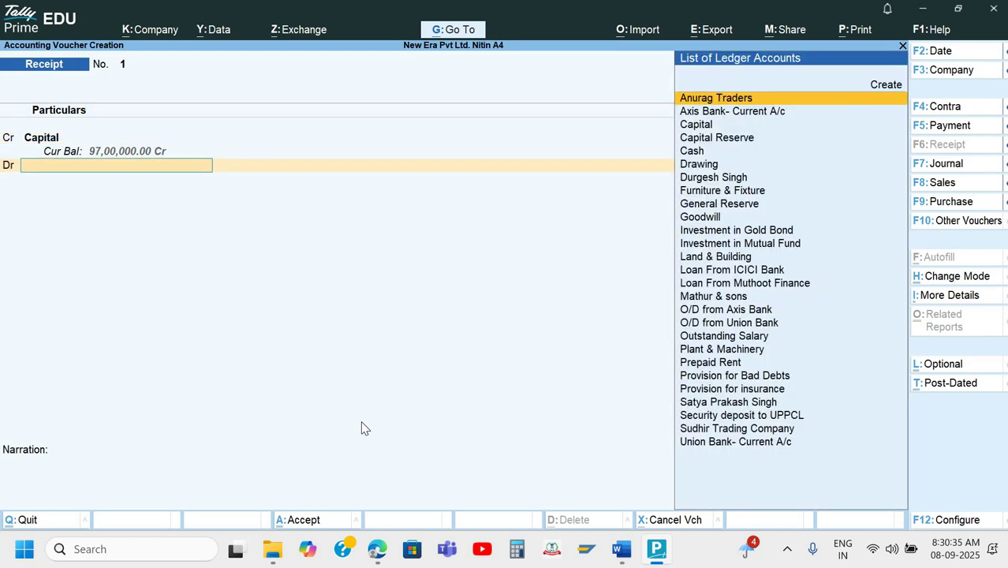
Select Cash on the Dr line for 2,00,000 and enter narration 'Being further capital introduce'.
key(alt)
text(Ca)
key(Down)
key(Down)
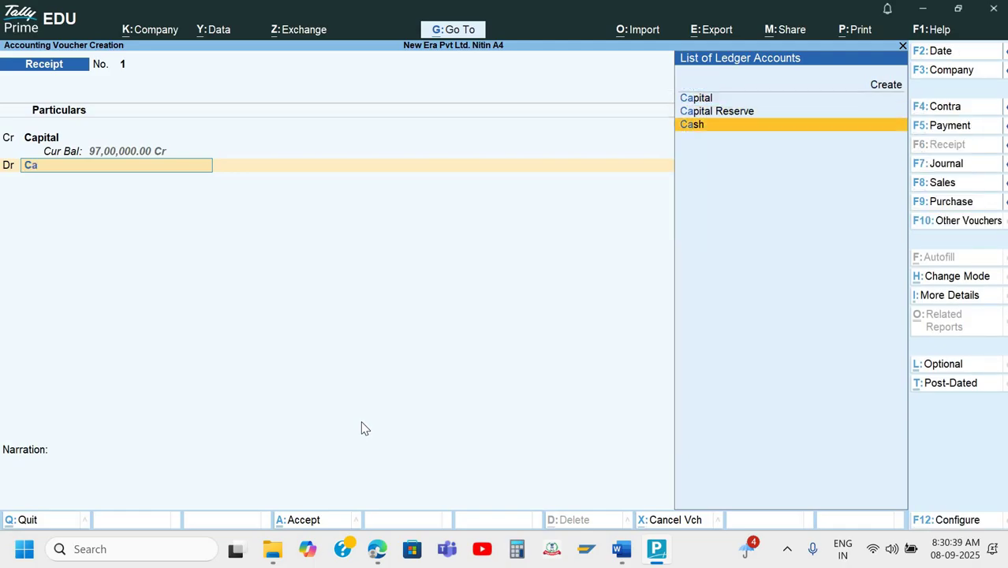
key(Return)
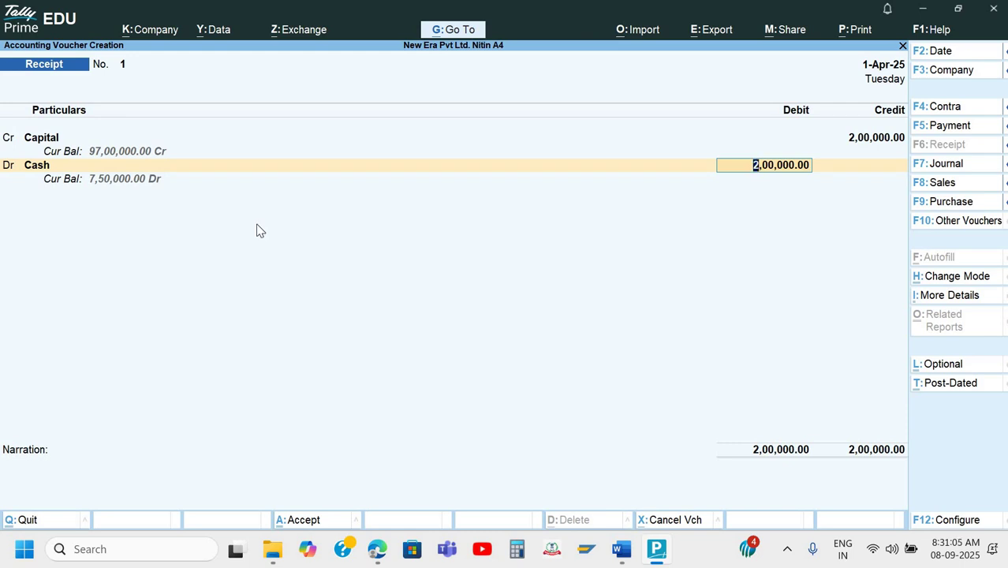
key(Return)
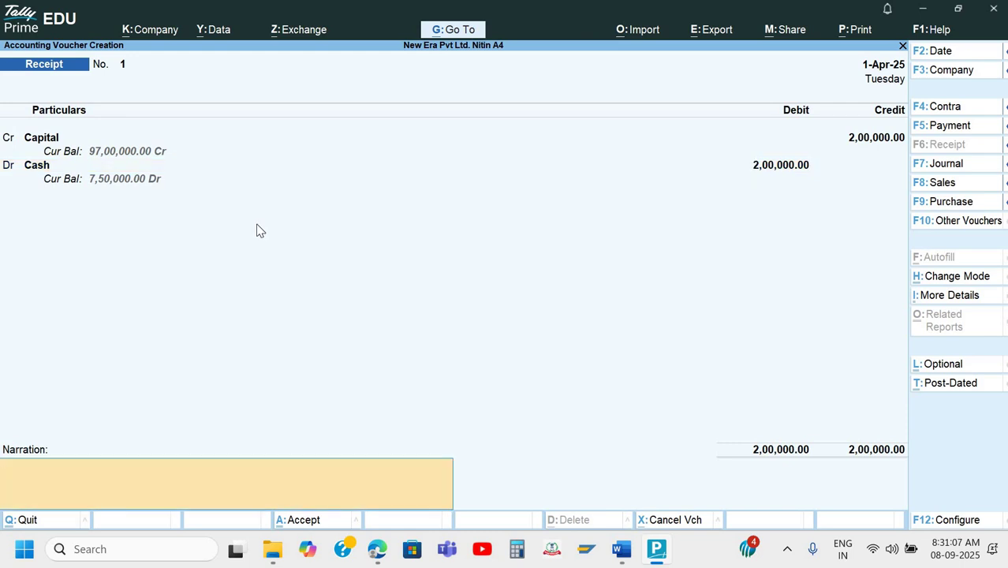
text(Being further capital)
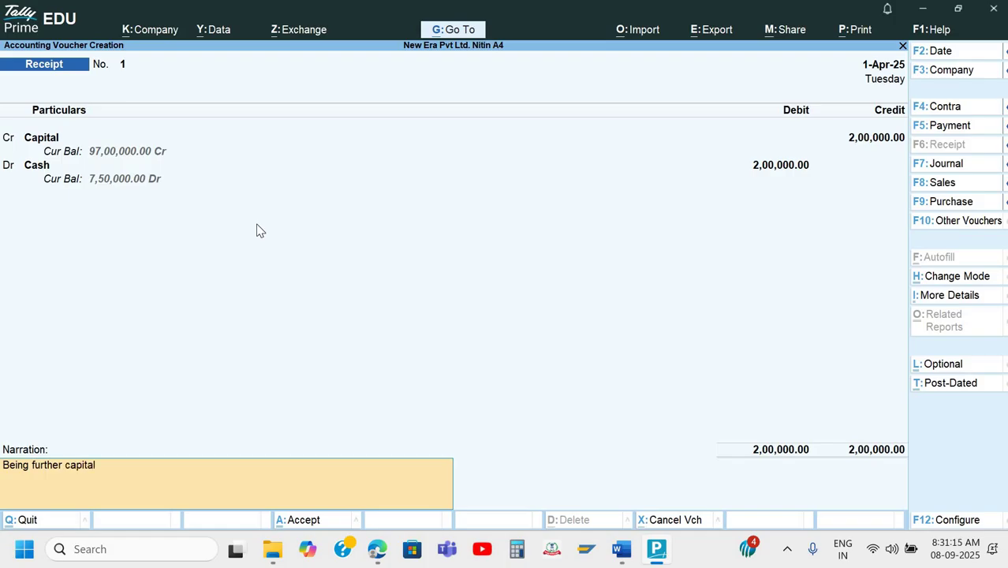
text( introduce)
key(Return)
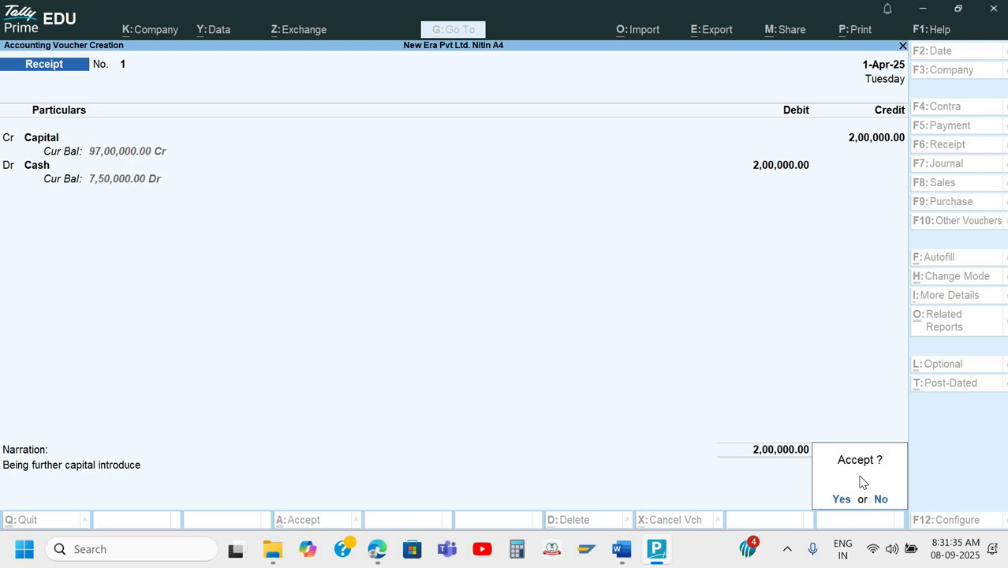
Accept Receipt voucher No. 1, quit the blank Receipt No. 2, and highlight Day Book.
key(Return)
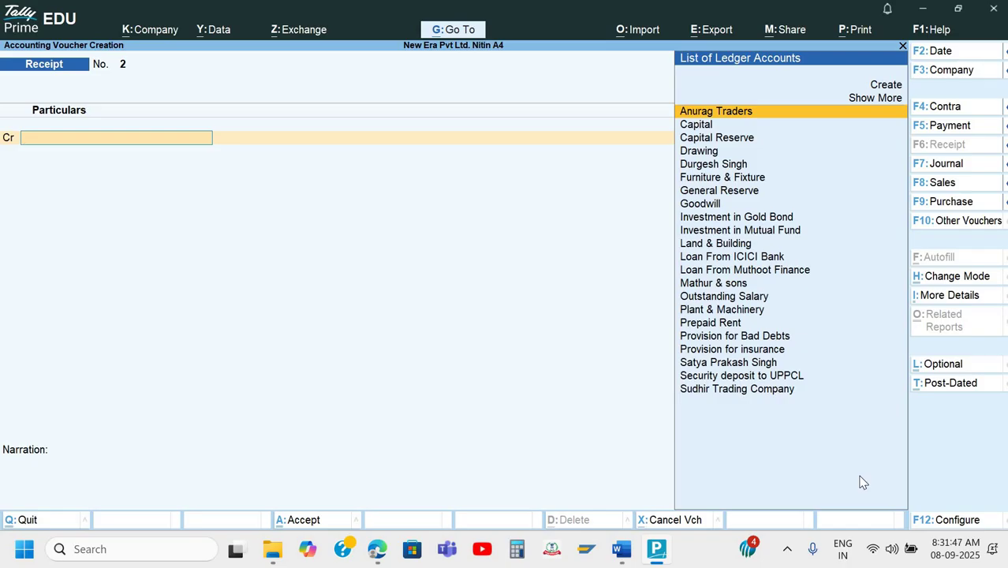
key(Escape)
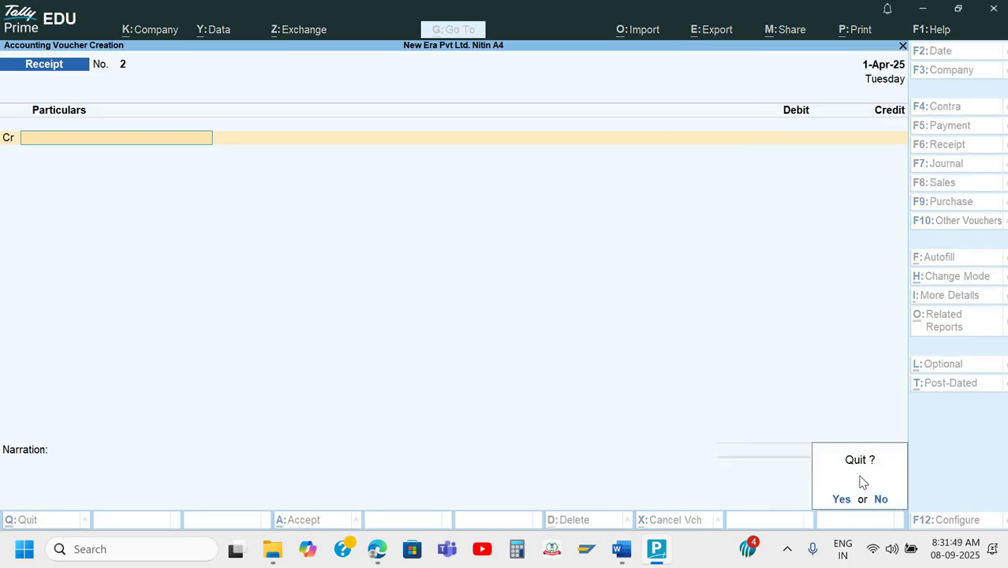
key(y)
key(Down)
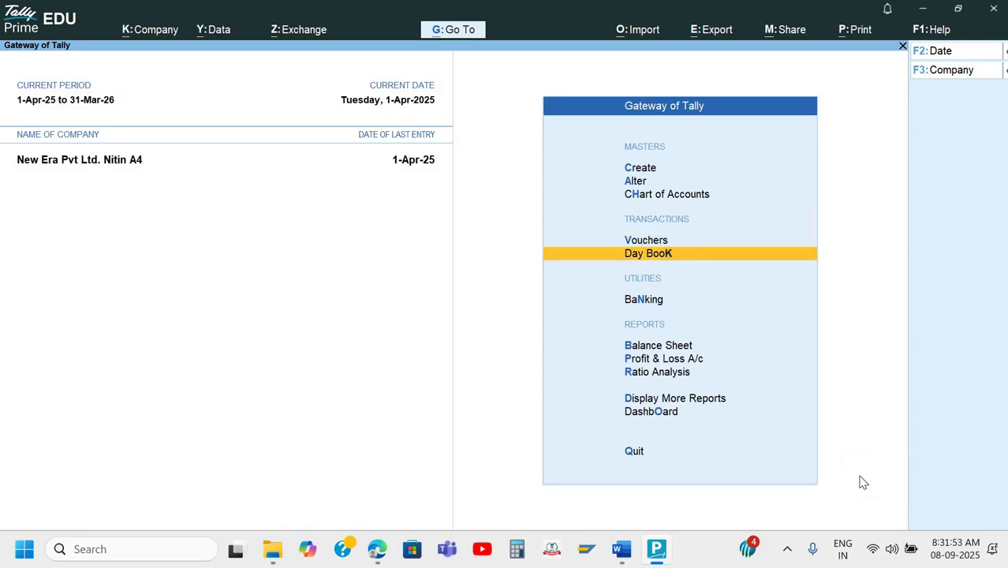
Open Receipt No. 1 from the Day Book to verify it, exit unchanged, and switch to Word.
key(Return)
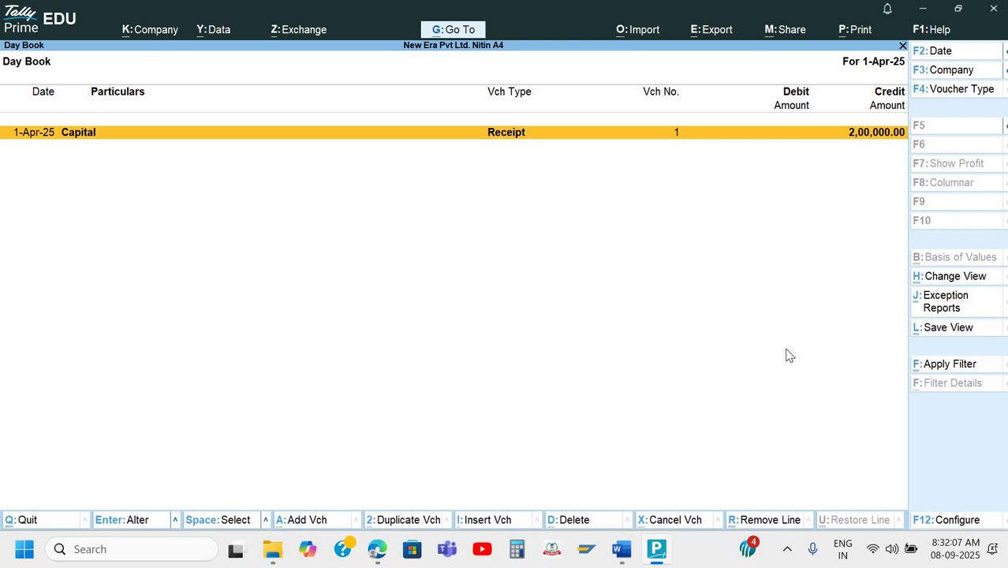
key(Return)
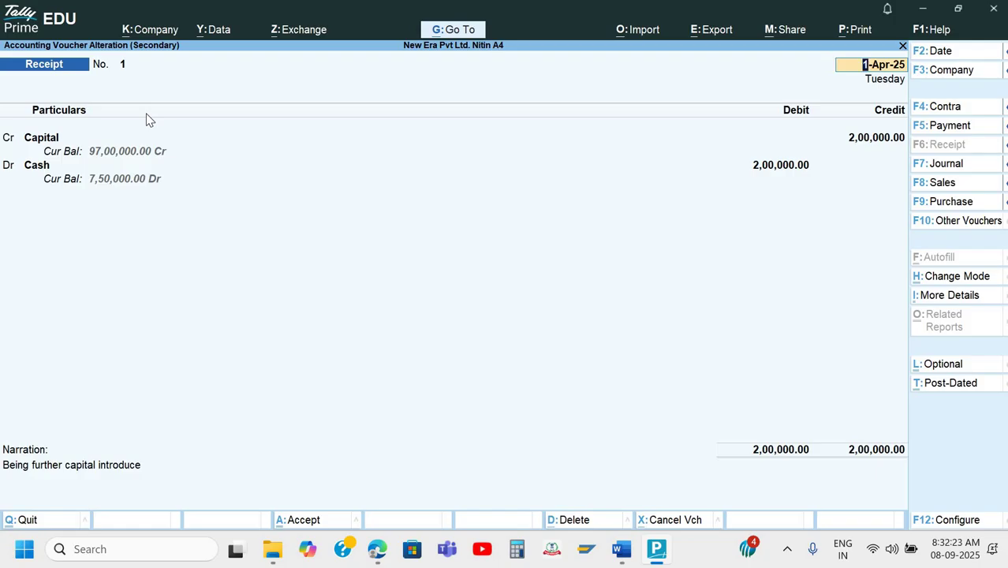
key(BackSpace)
key(Escape)
key(Escape)
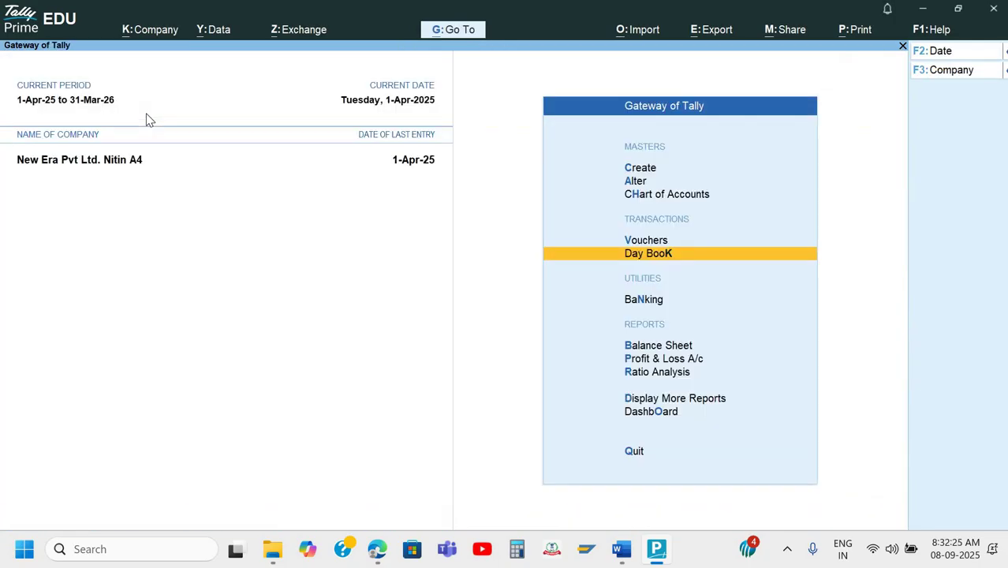
key(alt+Tab)
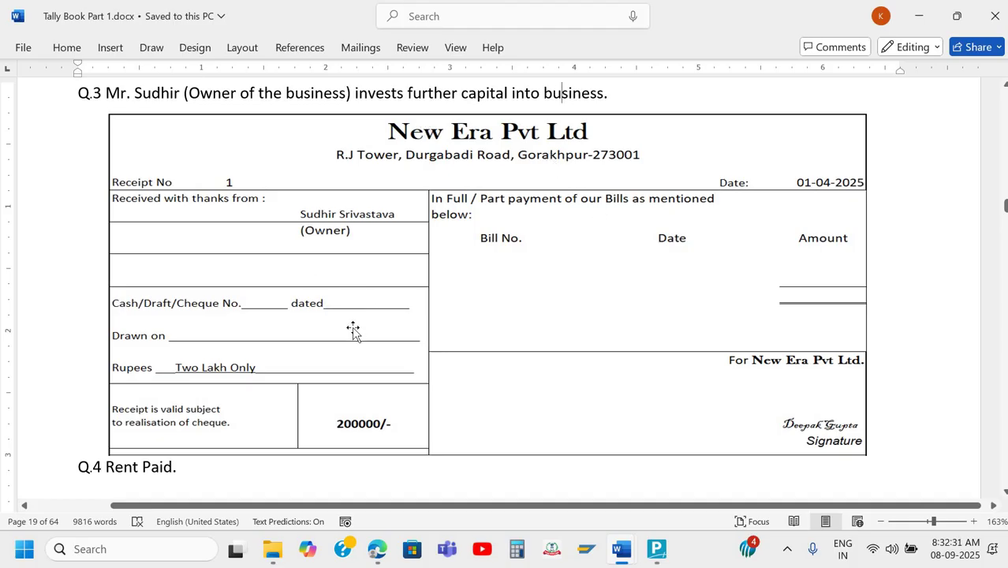
Scroll the Word notes to the Q.4 Rent Paid cash voucher for 25,000 dated 01-04-2025.
scroll(382, 428, down, 5)
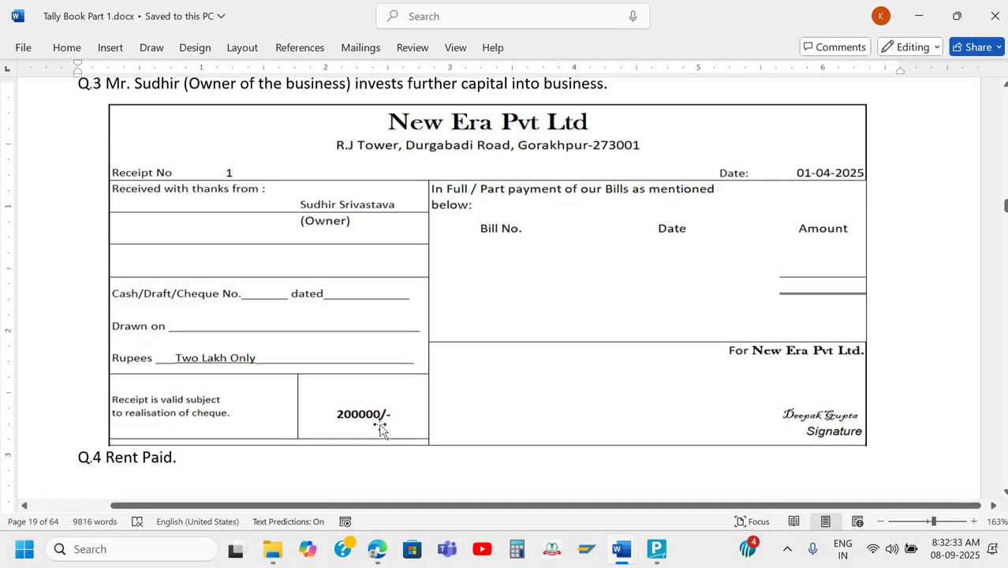
scroll(380, 427, down, 4)
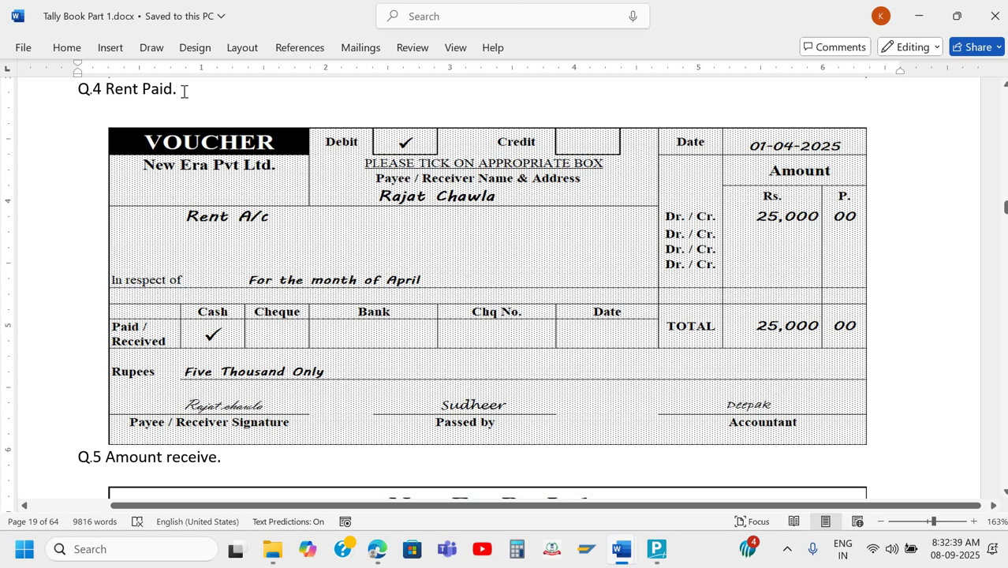
scroll(183, 90, up, 10)
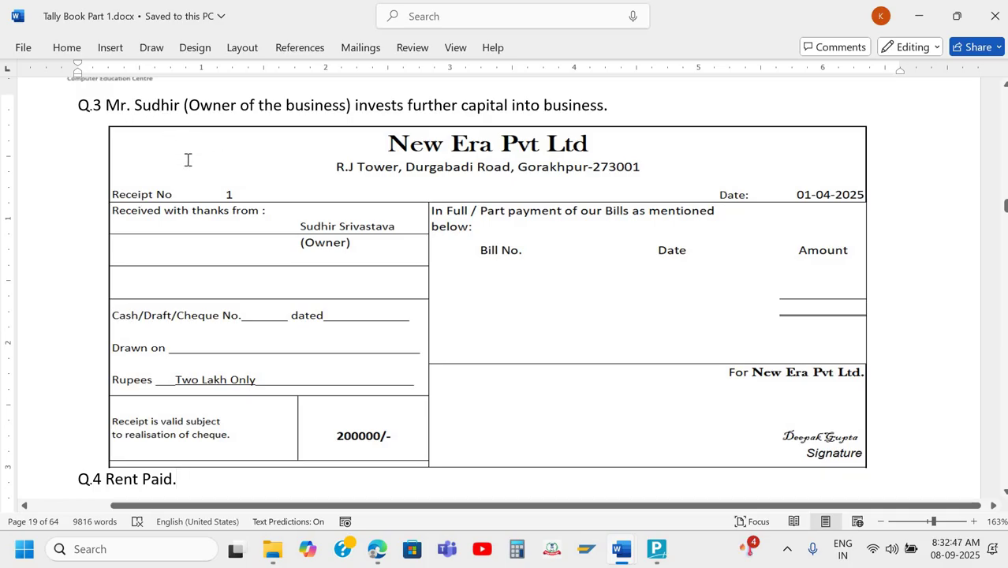
scroll(188, 160, up, 20)
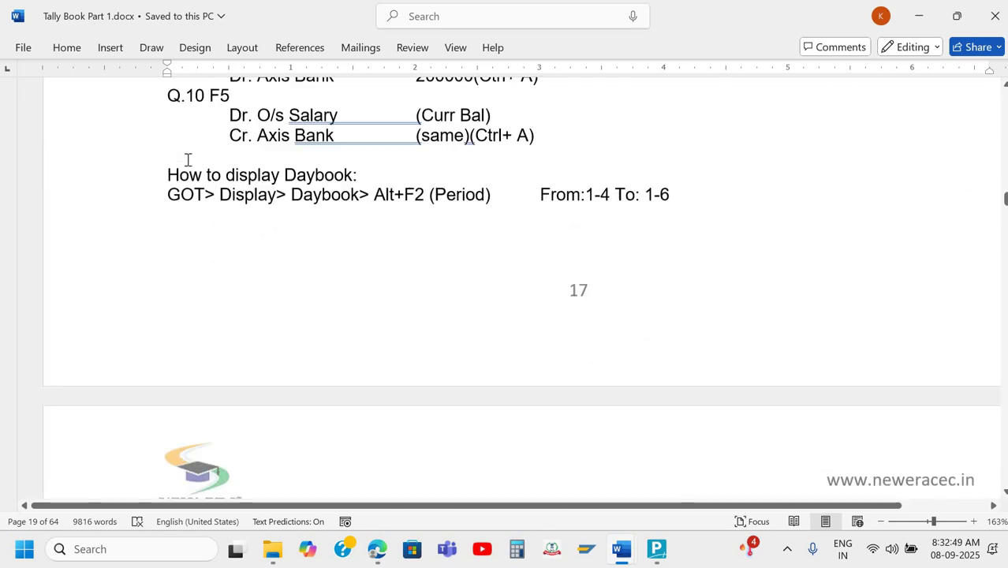
scroll(188, 160, up, 15)
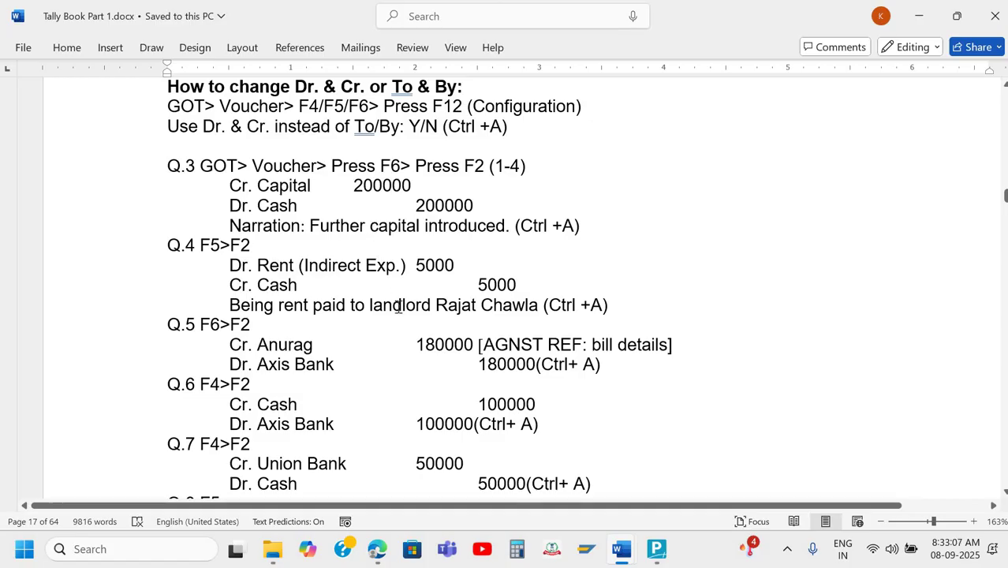
scroll(398, 306, down, 20)
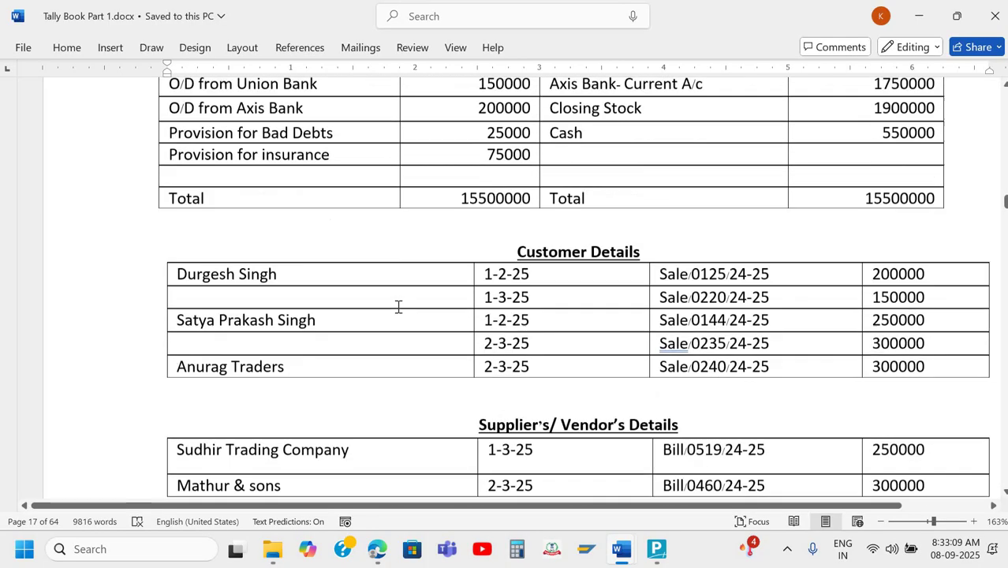
scroll(398, 306, down, 20)
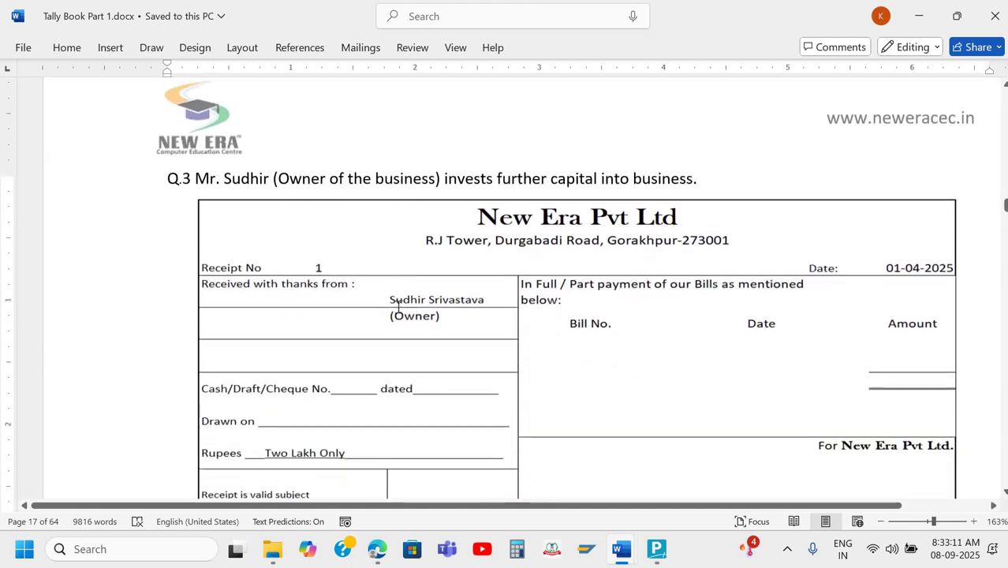
scroll(399, 306, down, 3)
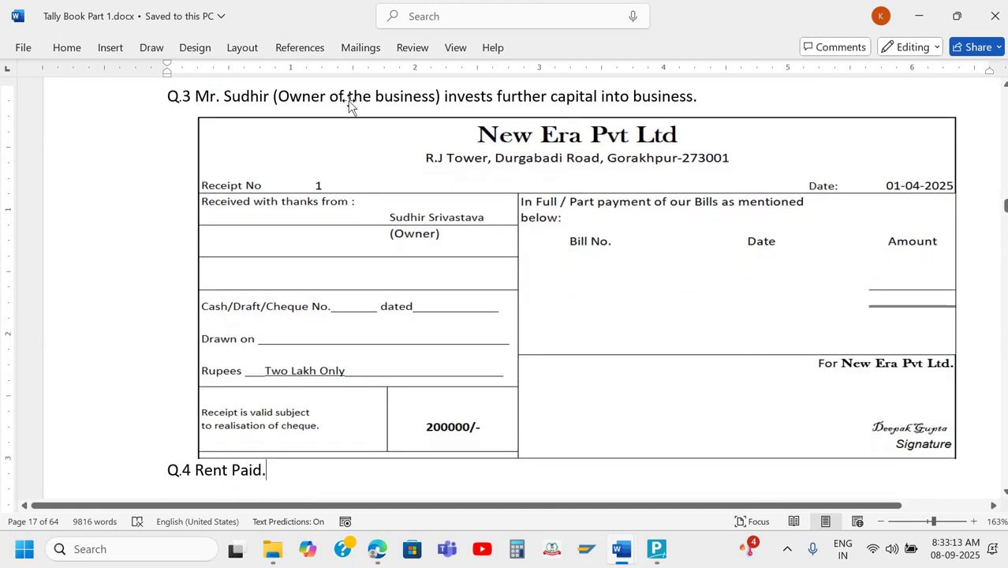
click(348, 98)
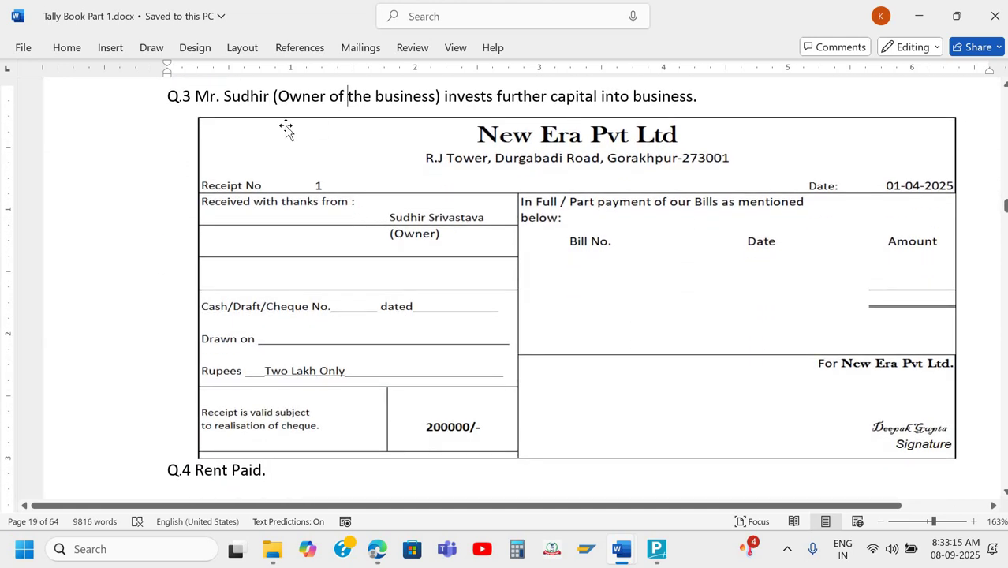
scroll(286, 130, down, 9)
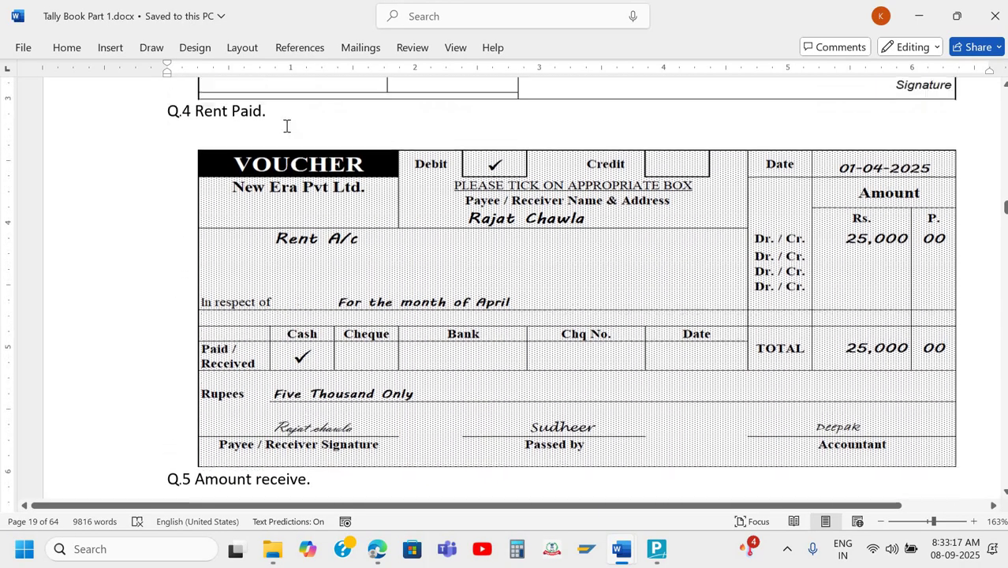
scroll(237, 125, right, 1)
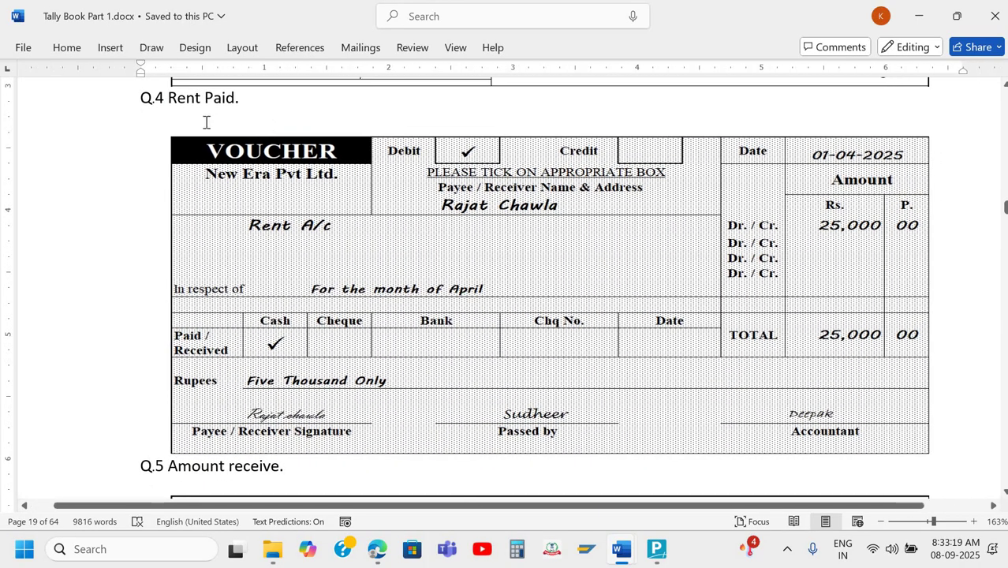
click(236, 98)
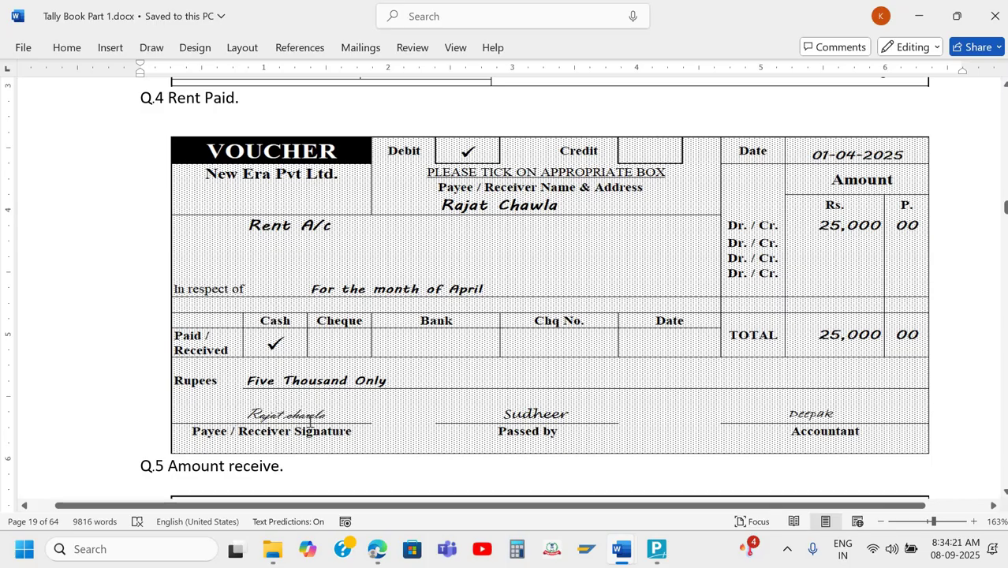
scroll(310, 424, up, 11)
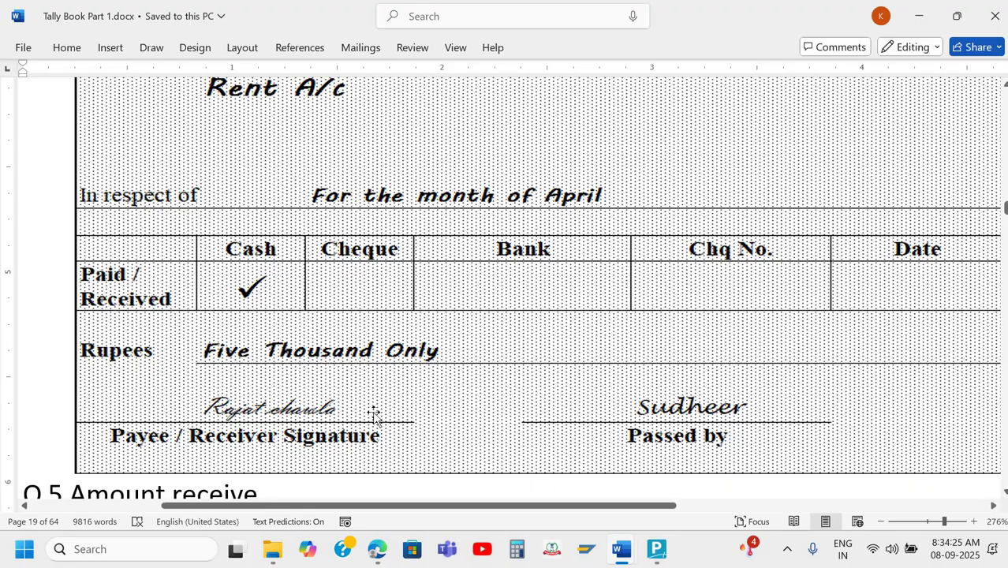
scroll(374, 416, right, 5)
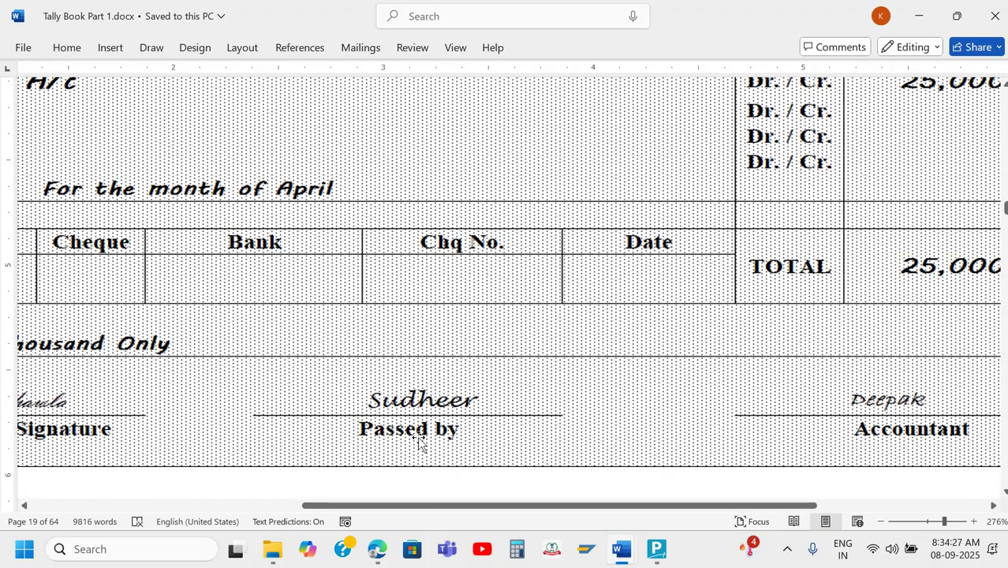
scroll(534, 431, down, 1)
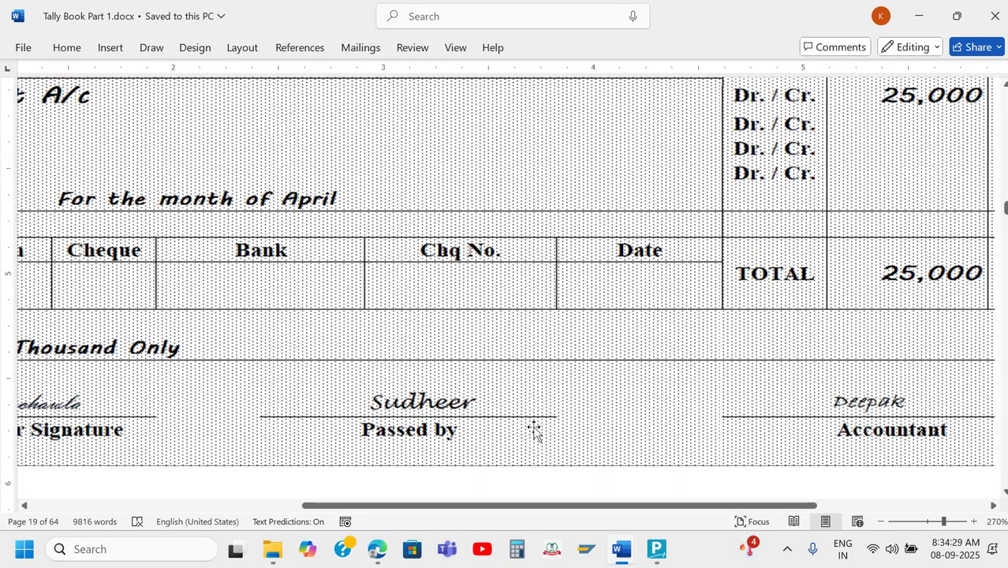
scroll(535, 431, down, 1)
scroll(615, 438, right, 3)
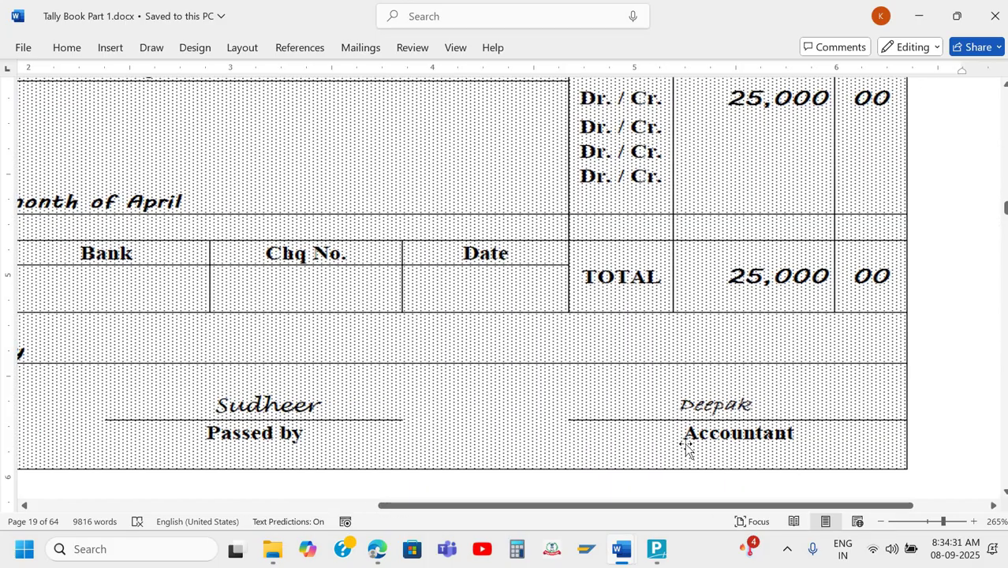
scroll(686, 447, down, 10)
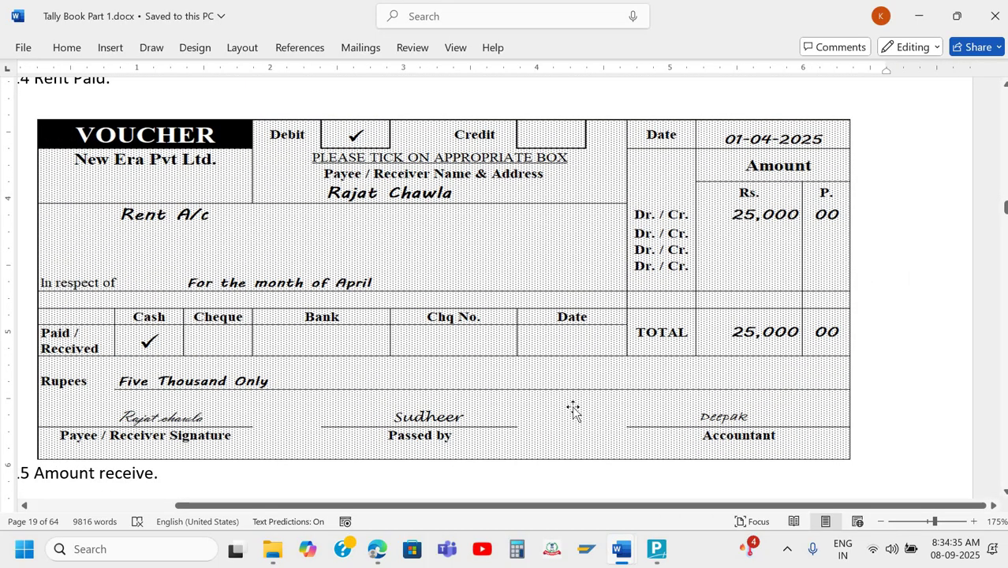
scroll(574, 410, up, 3)
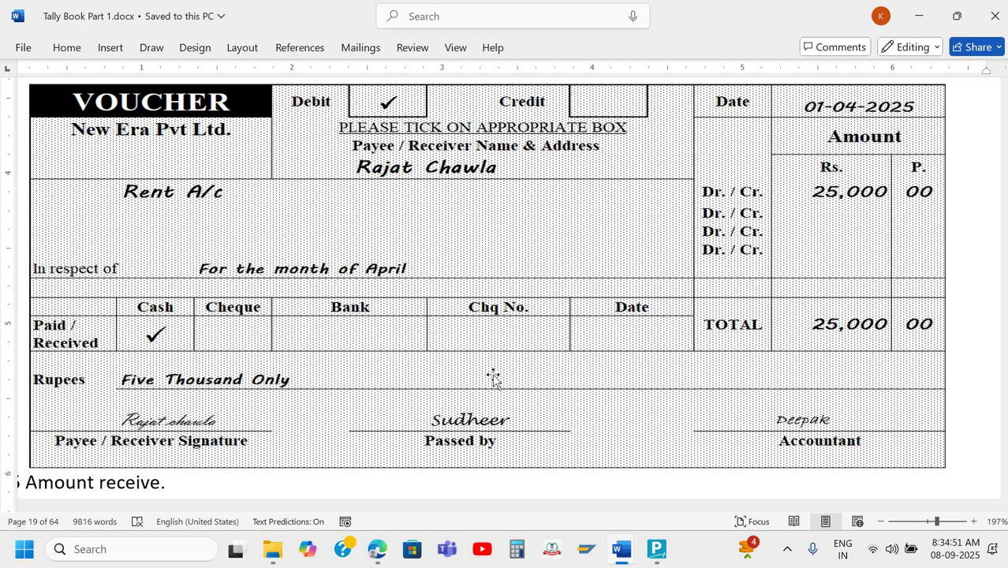
scroll(493, 377, down, 2)
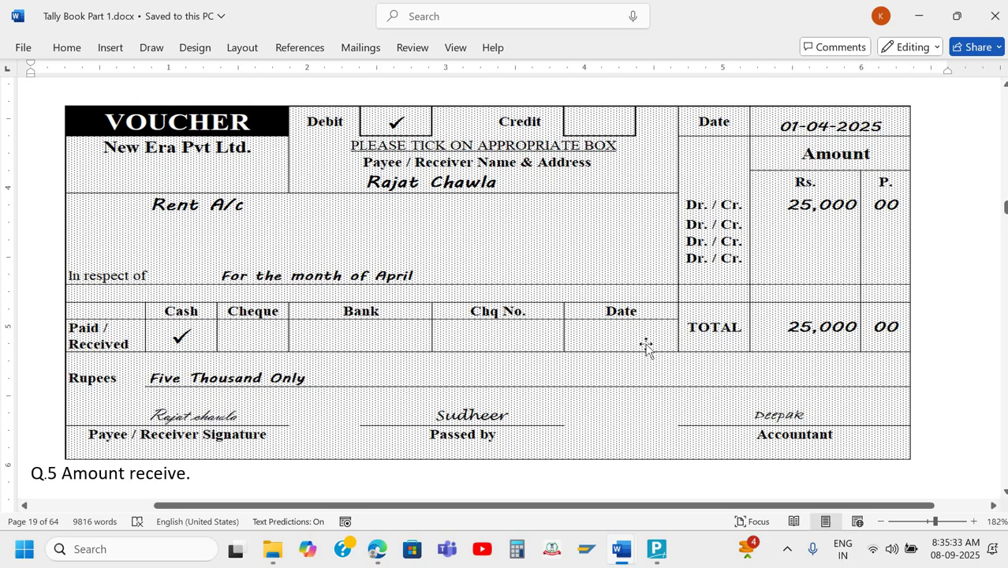
Review the Q.4 rent voucher image in Word, then switch back to TallyPrime.
scroll(646, 347, down, 2)
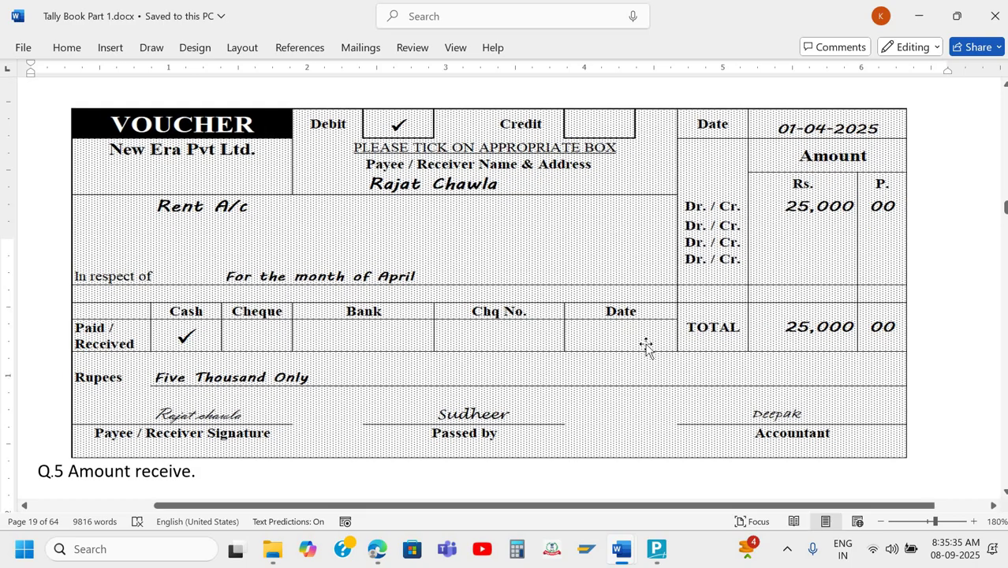
scroll(645, 347, up, 3)
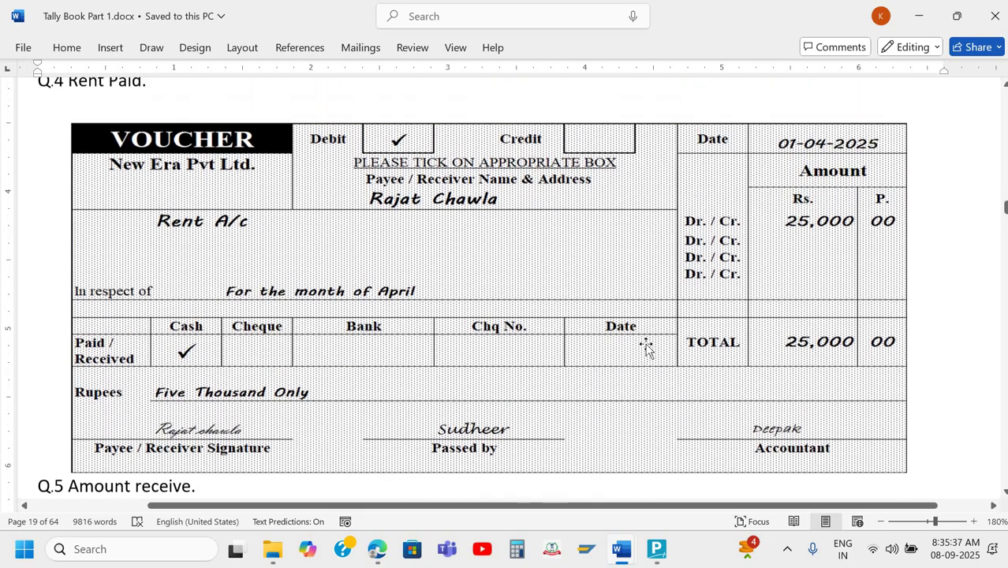
scroll(646, 348, down, 1)
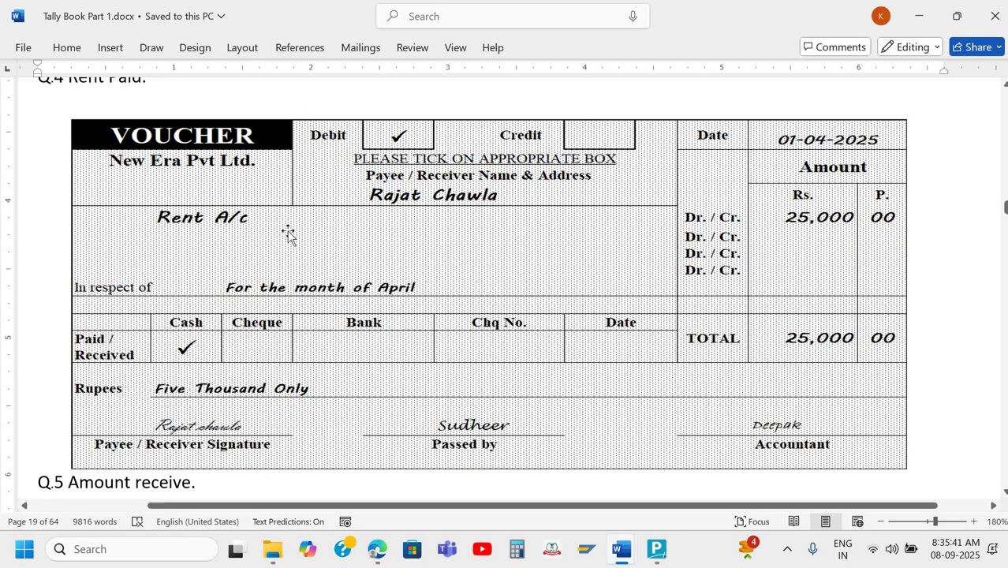
scroll(289, 233, up, 1)
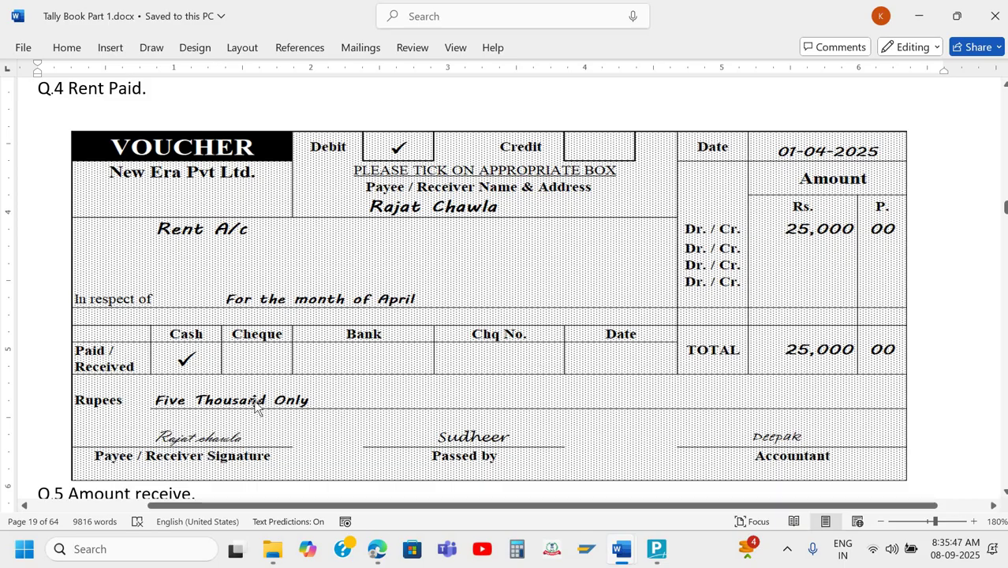
click(220, 413)
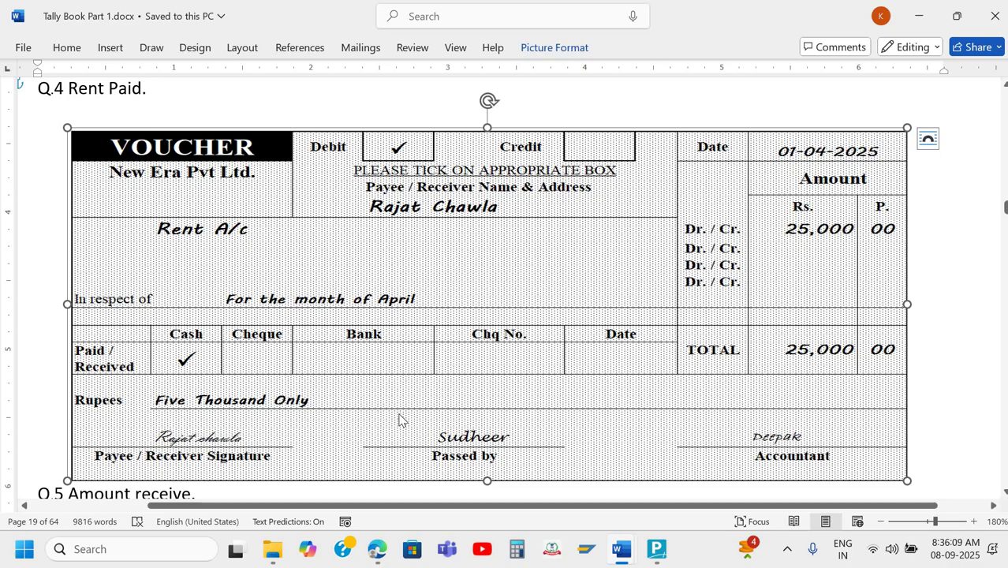
key(alt+Tab)
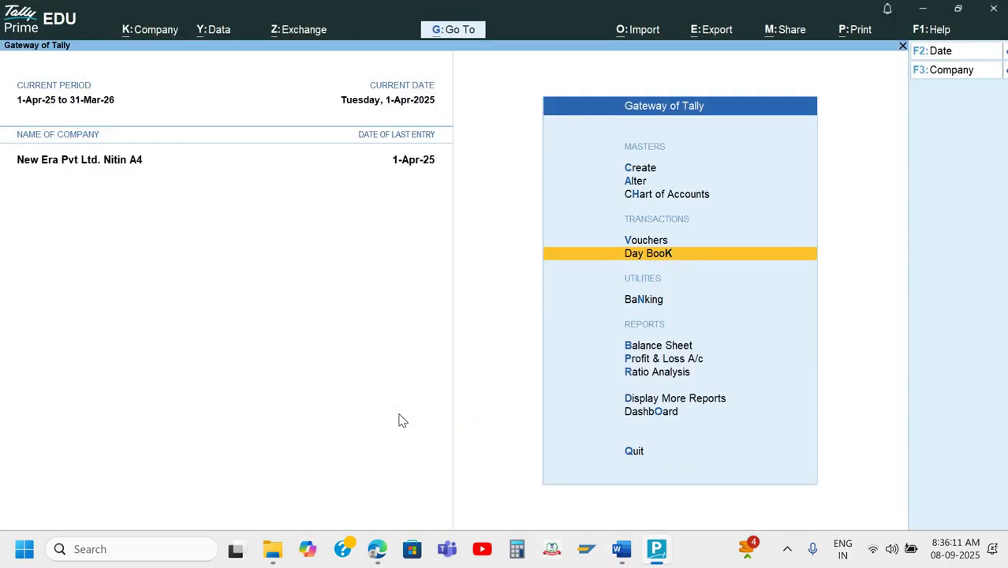
Open Payment voucher No. 1 dated 1-4 and type 'Re' on its Dr ledger line.
key(v)
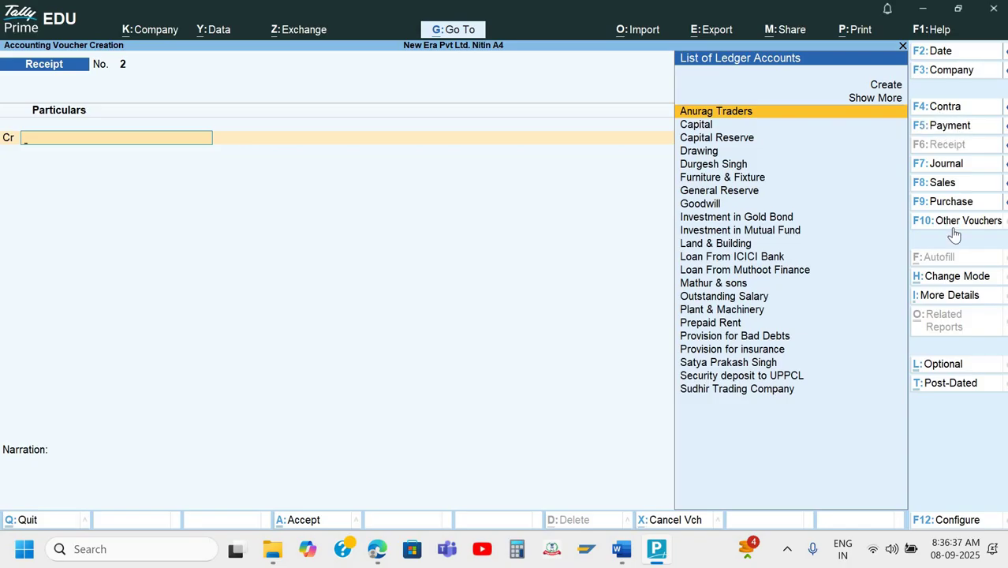
key(F5)
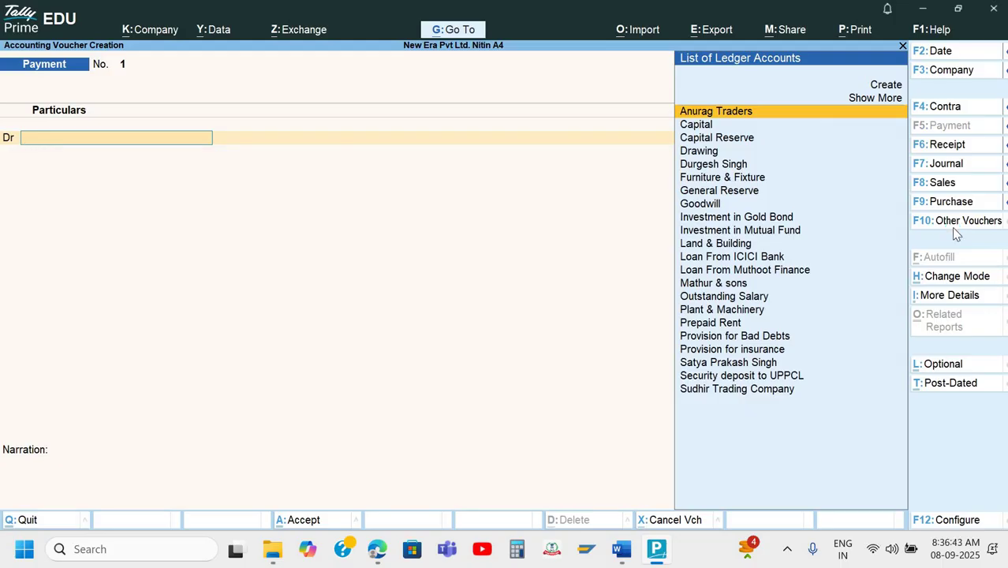
key(F2)
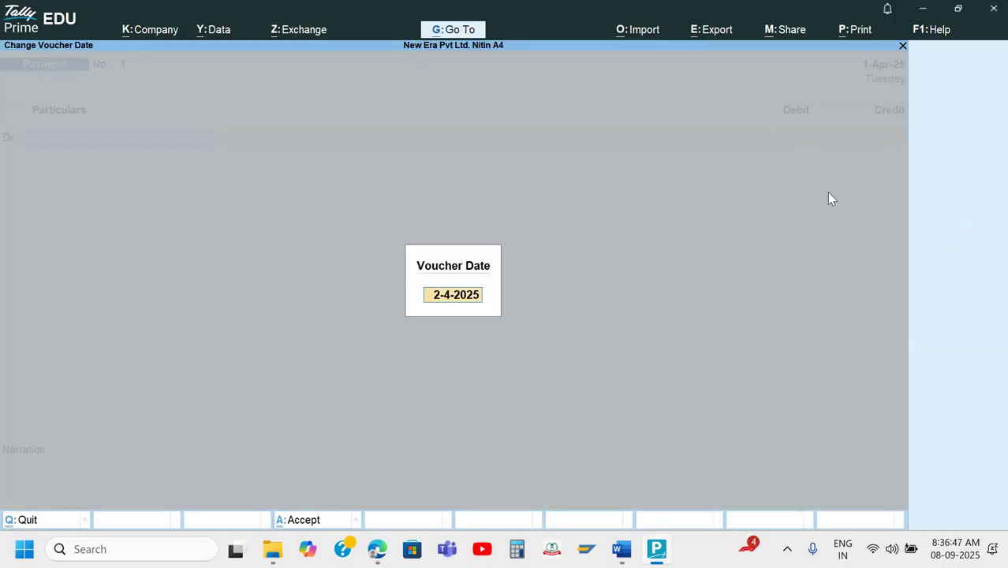
text(1-4)
key(Return)
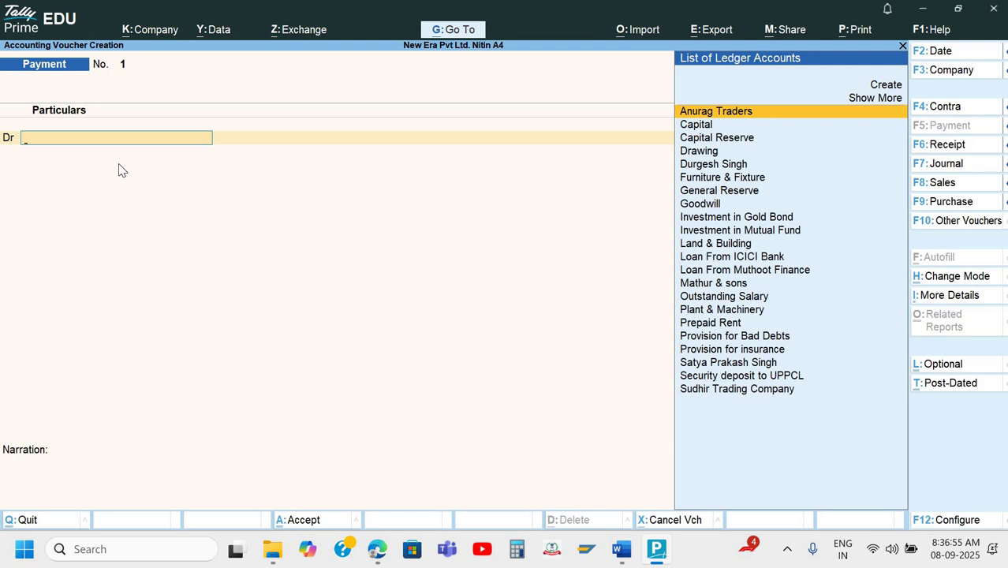
text(Re)
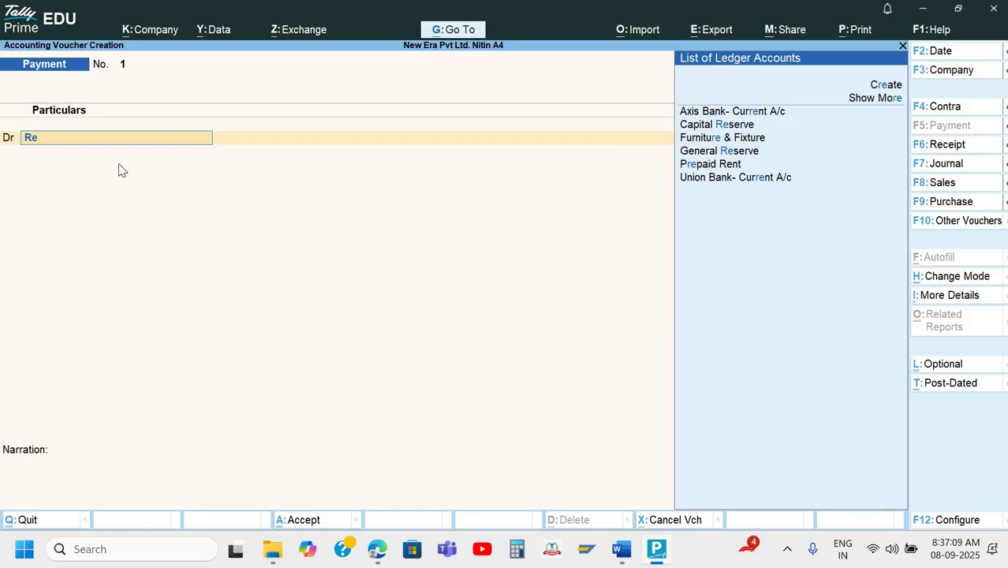
Abandon the unfinished payment voucher and start a new ledger named Rent.
key(BackSpace)
key(BackSpace)
key(Escape)
key(Escape)
key(Escape)
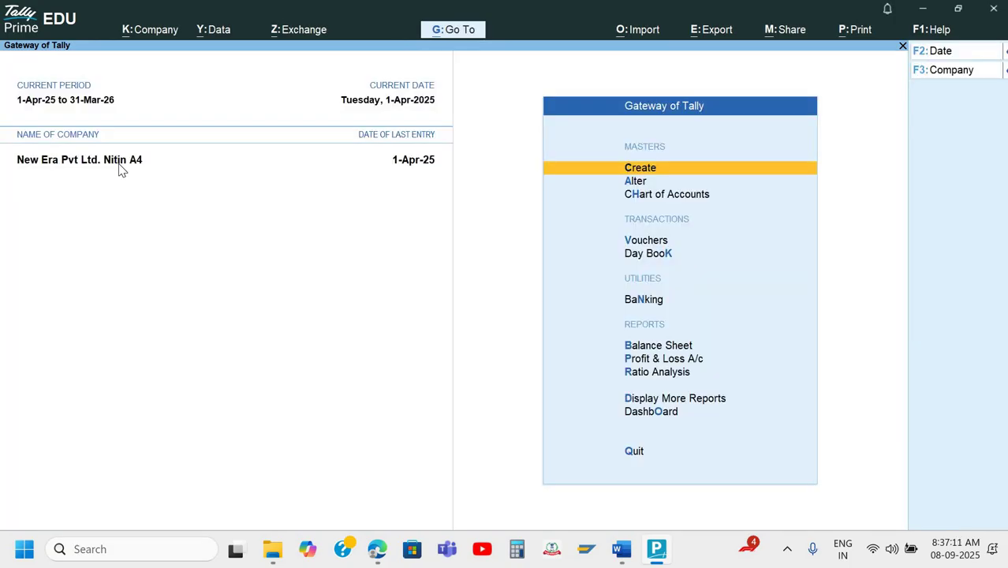
key(Return)
key(Down)
key(Return)
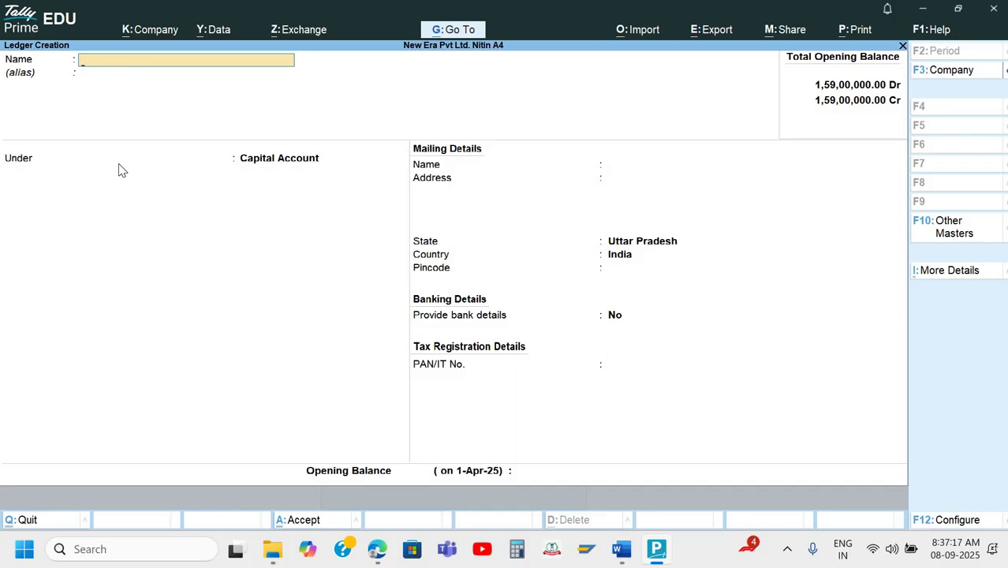
text(Rent)
key(Return)
key(Return)
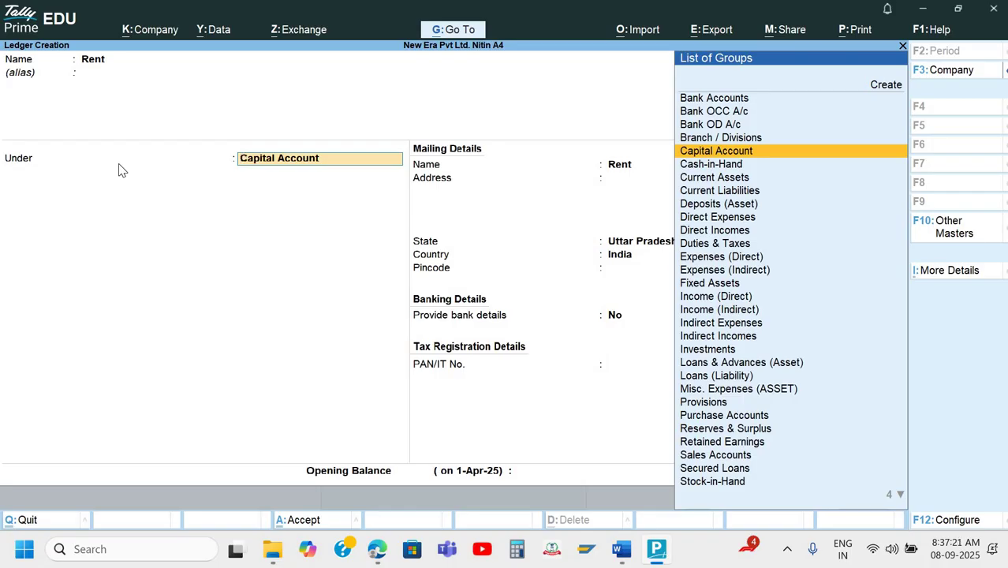
Place the Rent ledger under Indirect Expenses and save it.
text(In)
key(Down)
key(Down)
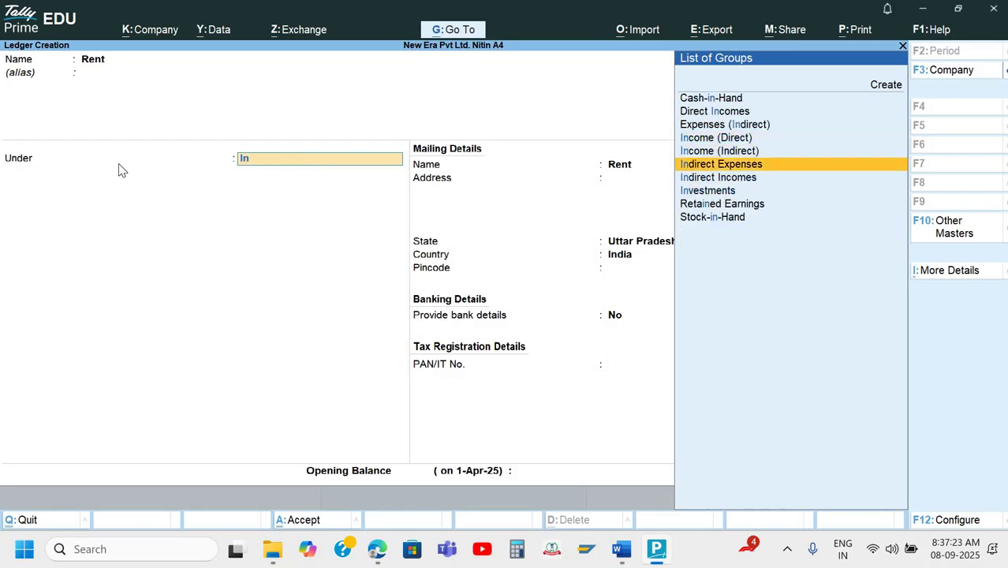
key(Down)
key(Up)
key(Return)
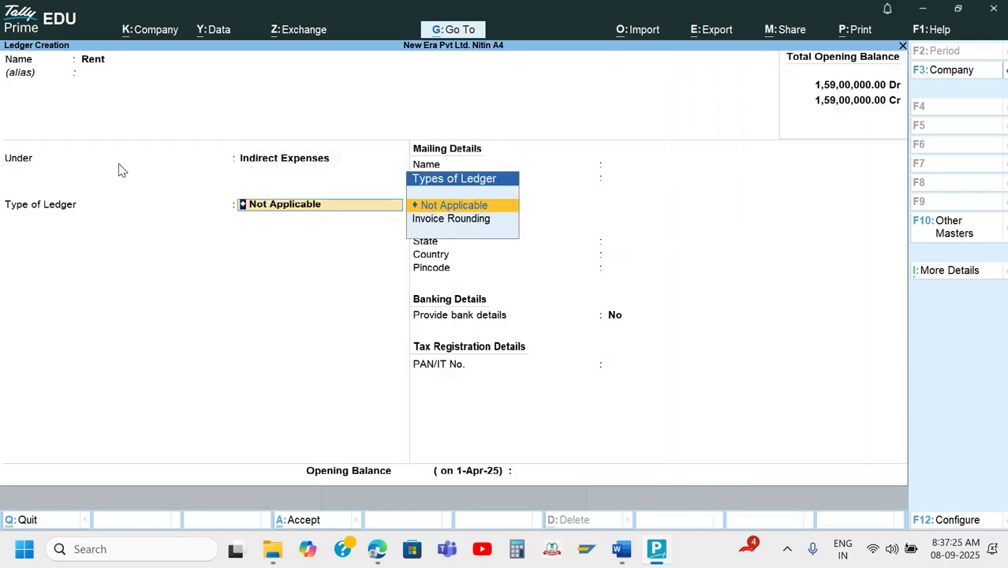
key(Return)
key(Return)
key(Return)
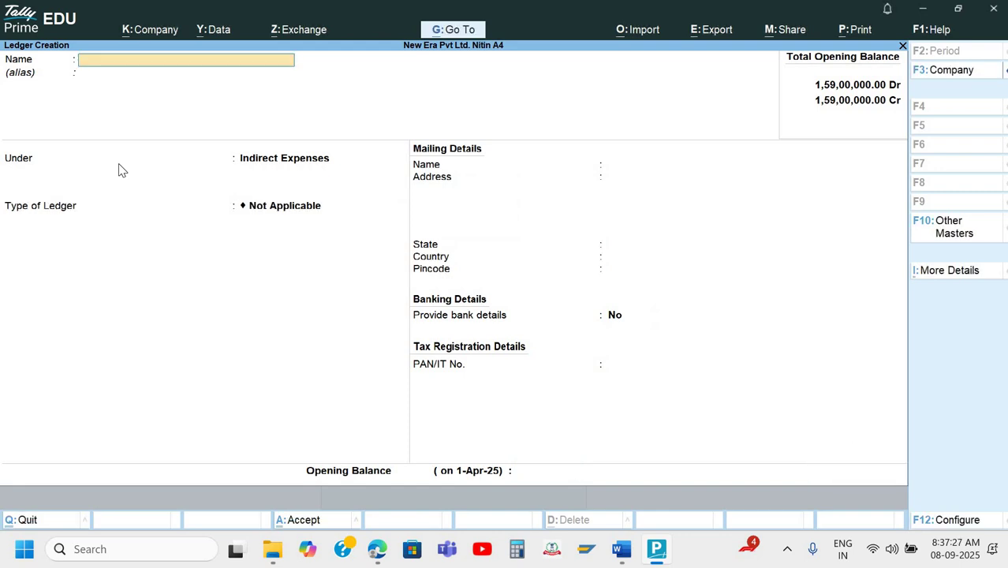
Return to the Gateway of Tally and go back into voucher entry.
key(Escape)
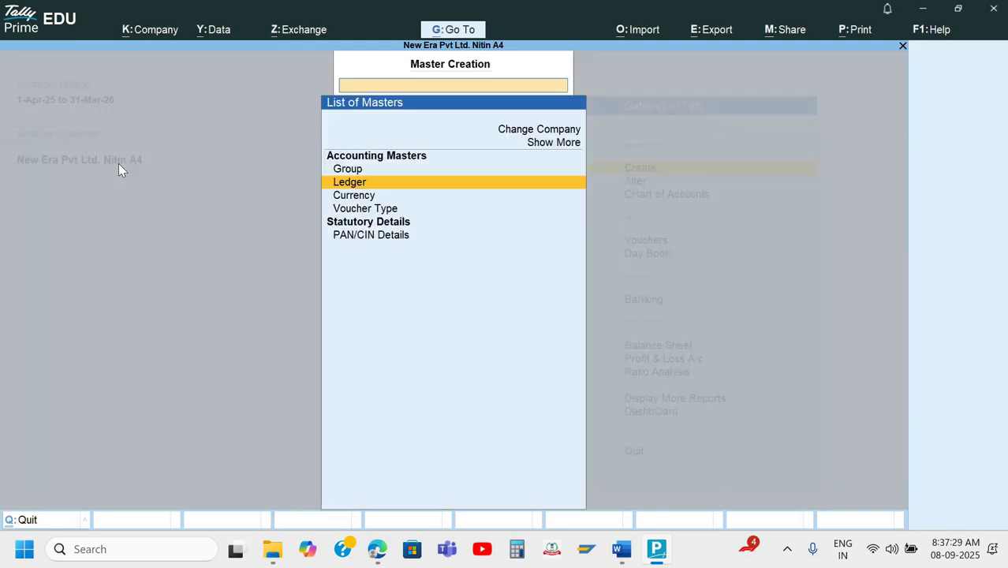
key(Escape)
key(Escape)
key(Escape)
key(Down)
key(Down)
key(Down)
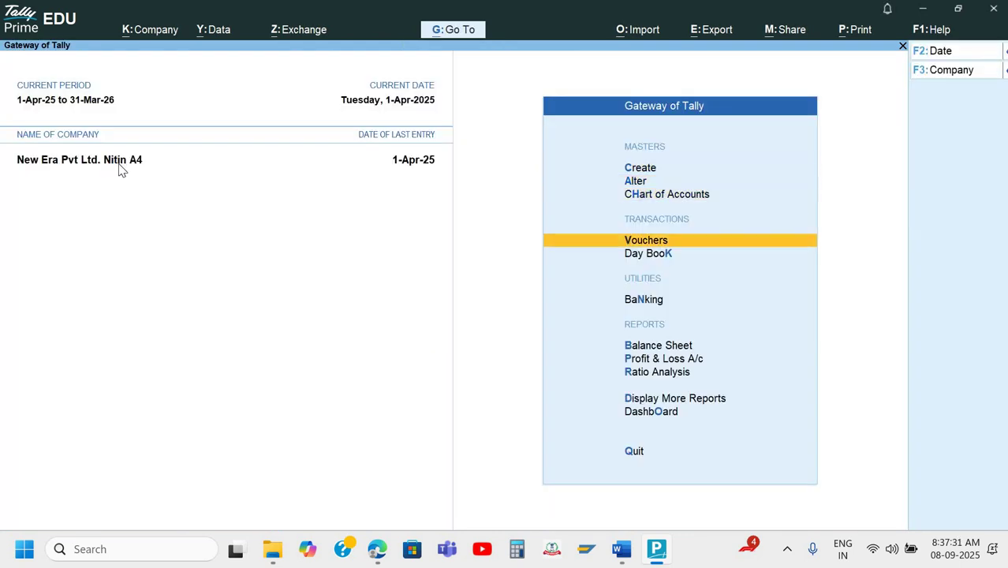
key(Return)
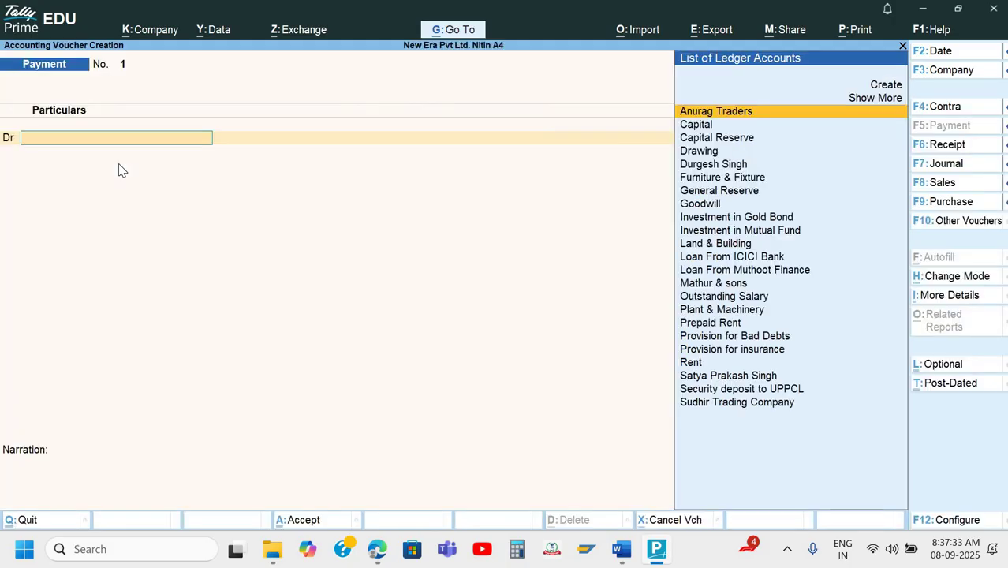
Debit Rent with 25,000 on Payment voucher No. 1.
text(Re)
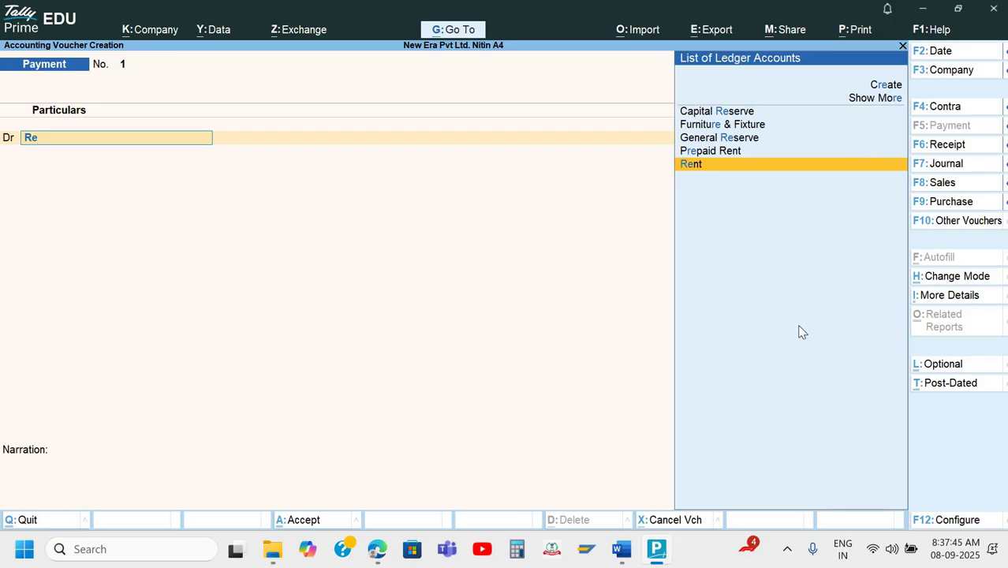
key(Return)
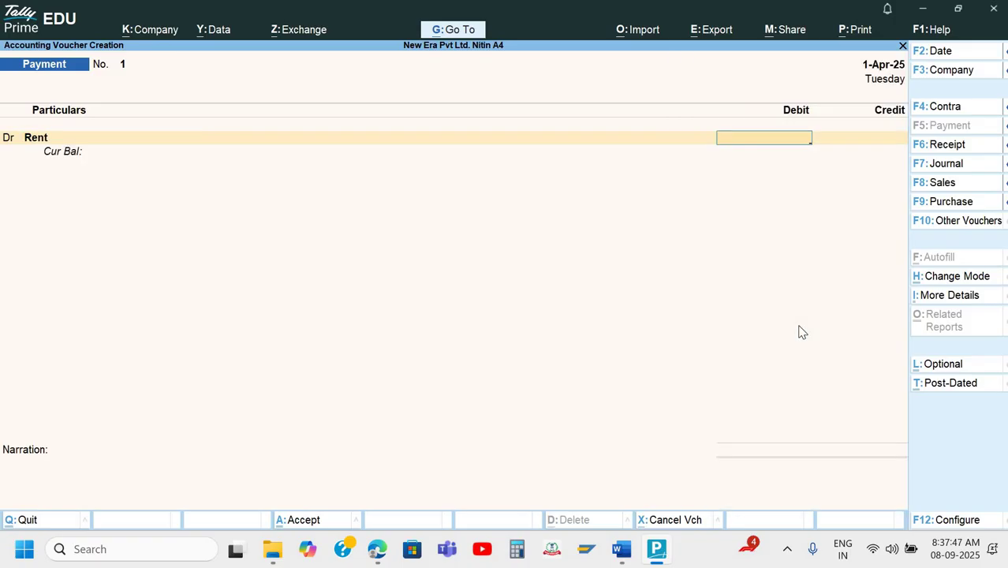
text(25,)
text(000)
key(Return)
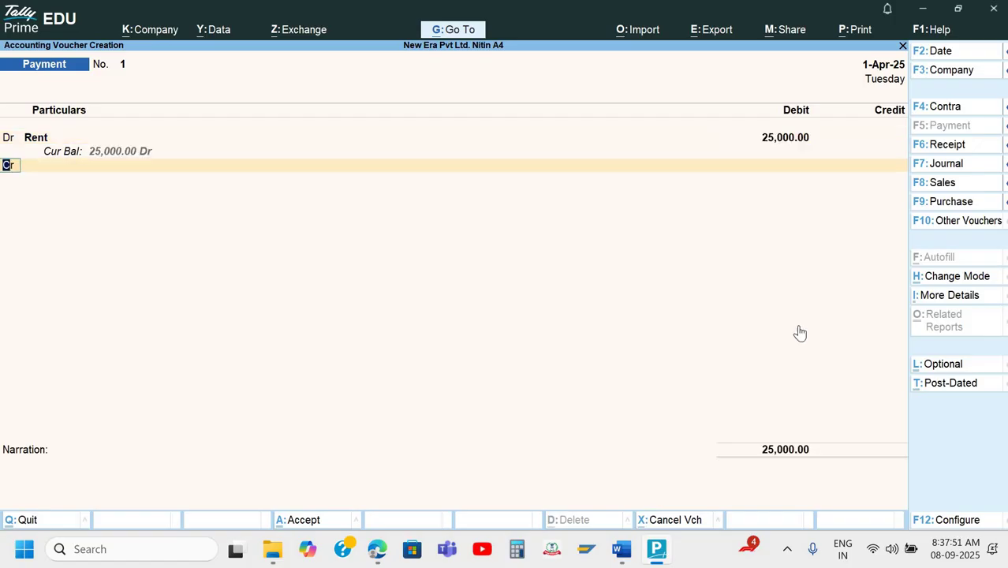
Credit Cash with the matching 25,000 after checking the question document.
key(Return)
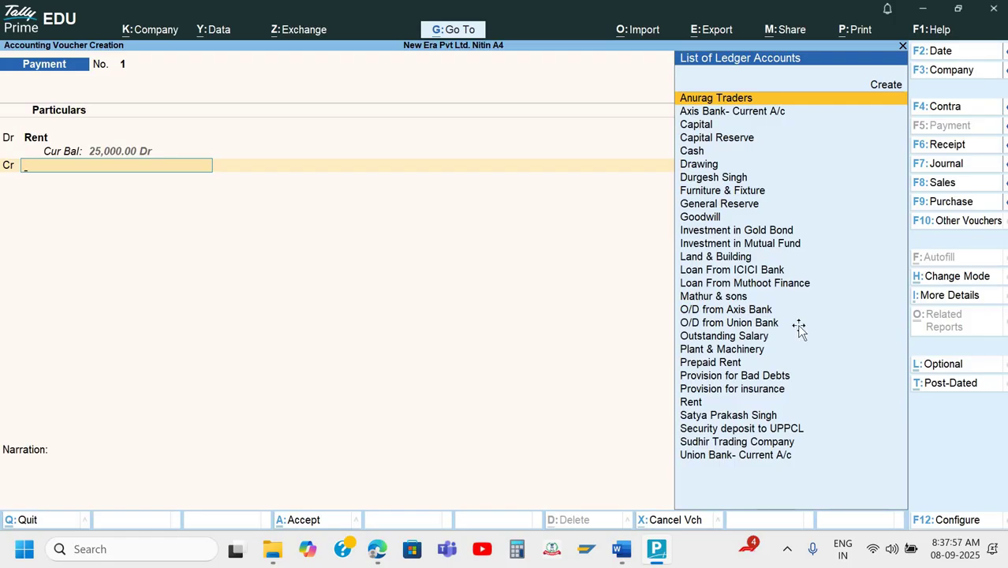
key(alt+Tab)
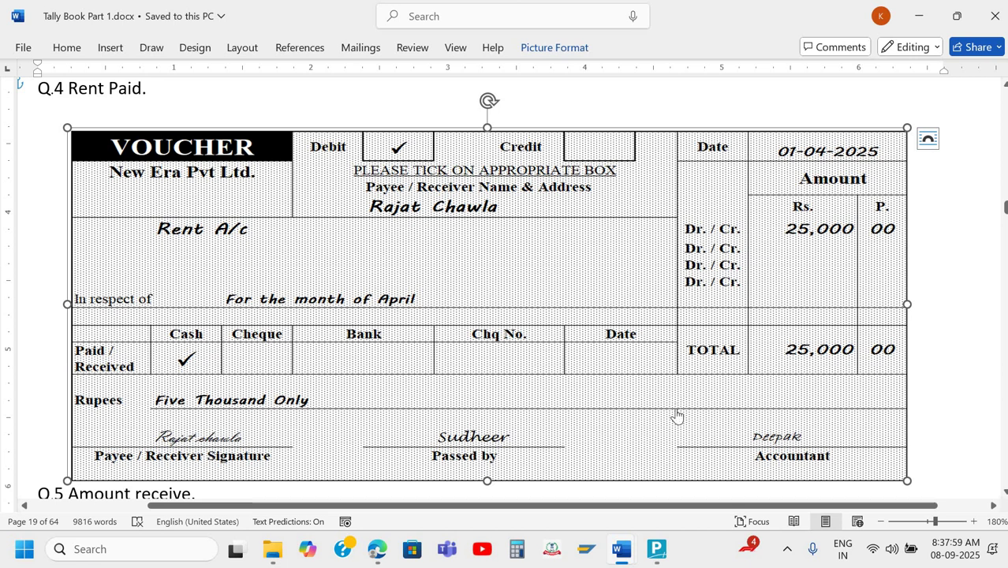
key(alt+Tab)
text(C)
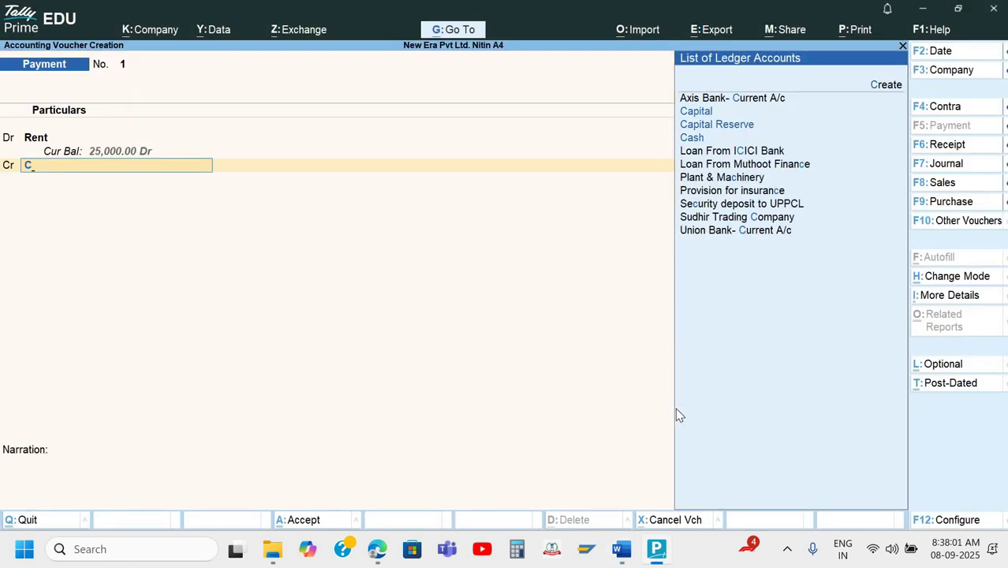
key(Down)
key(Down)
key(Return)
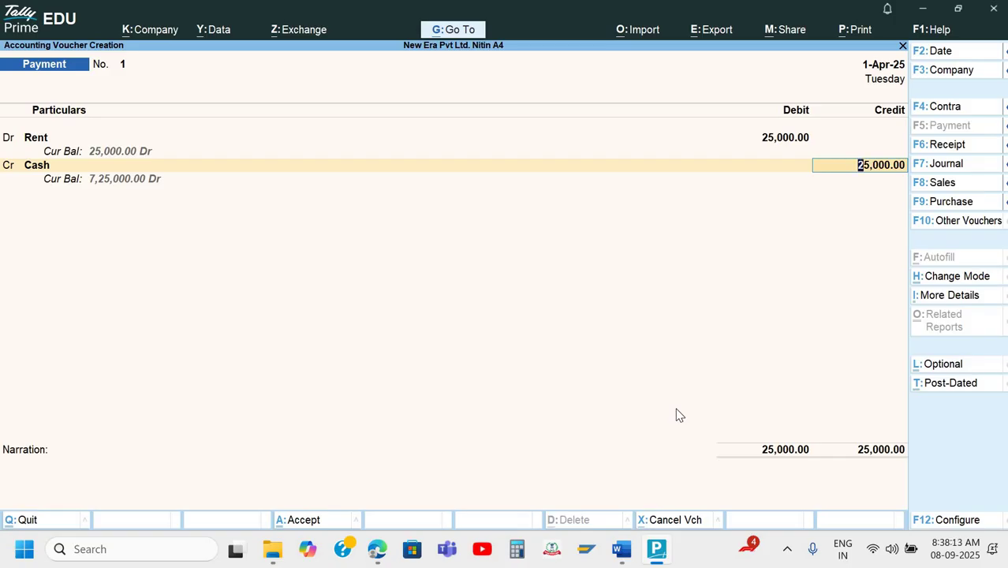
key(Return)
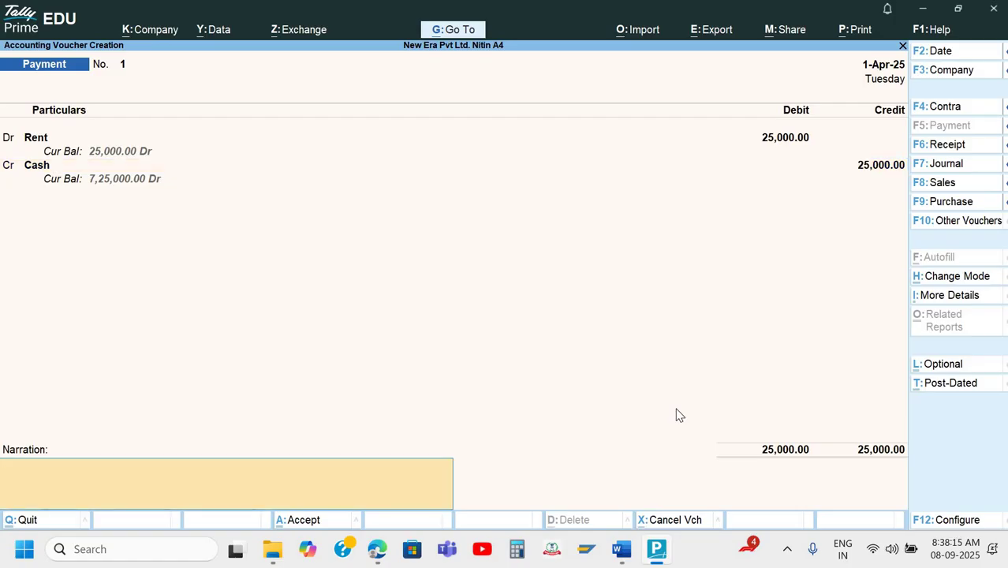
Add the narration 'Being rent paid for the month of April' and save the voucher.
text(Being rent paid for)
text(th)
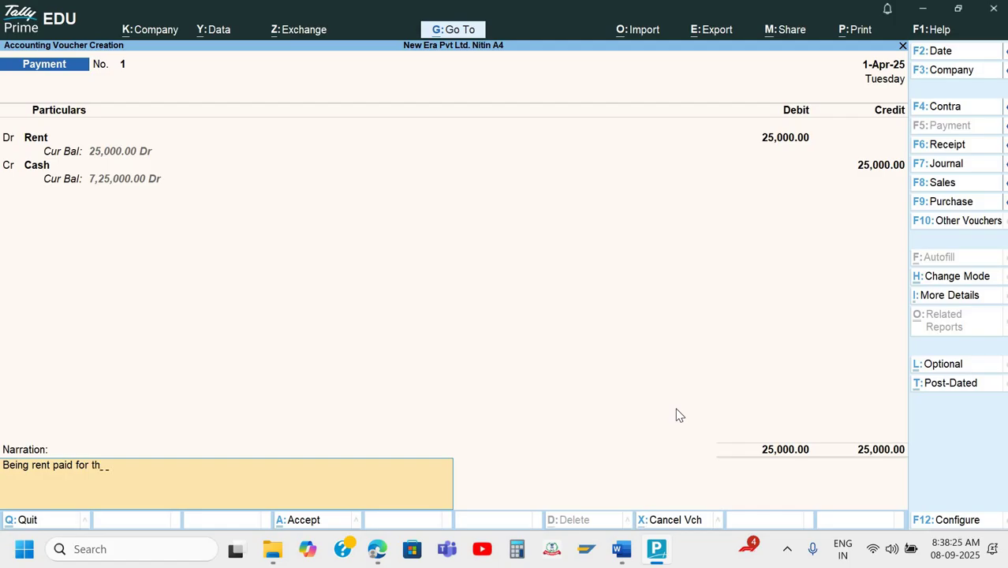
text(e month of April)
key(Return)
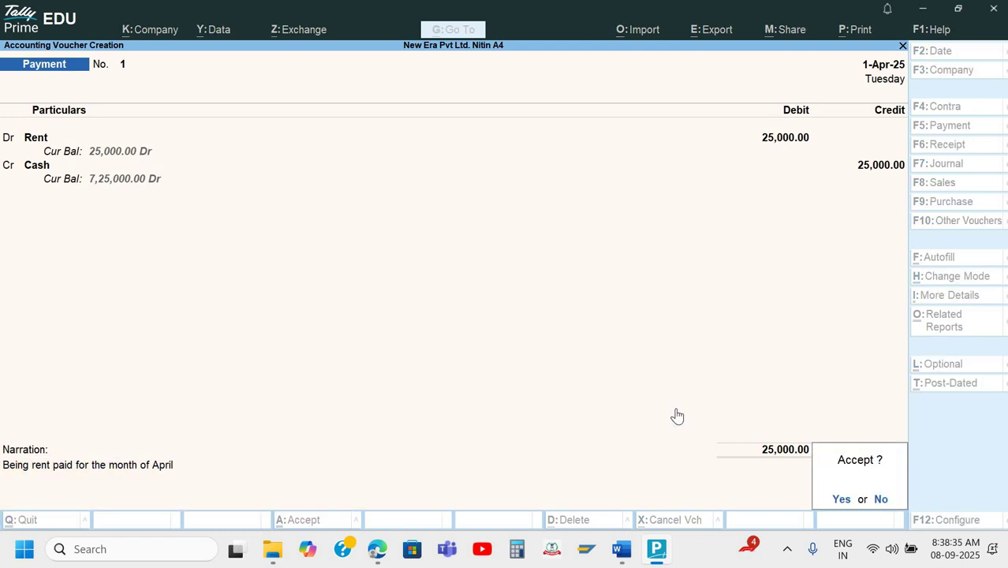
key(Return)
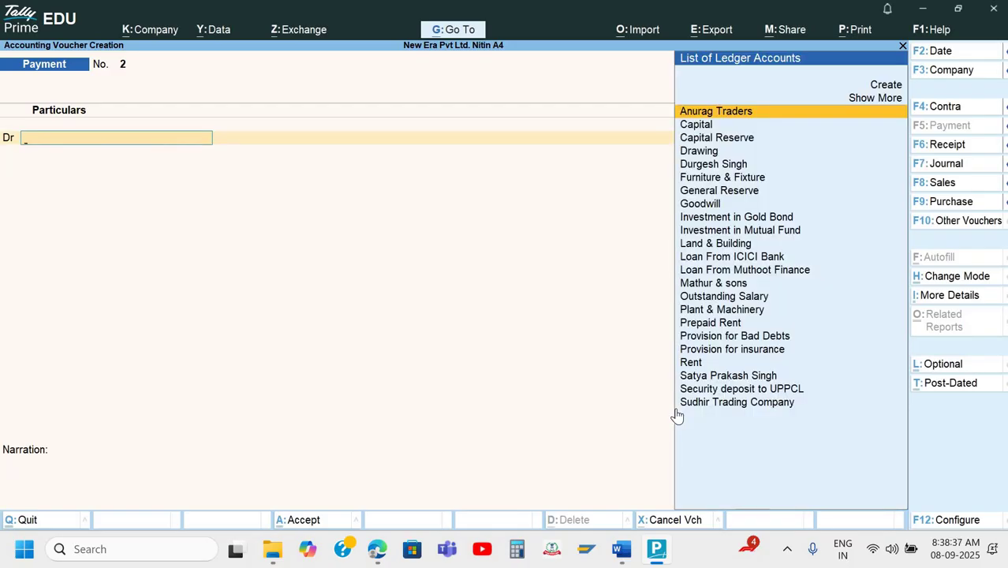
Scroll the Word question document to the Q.5 receipt of 180000 by cheque from Anurag Trader.
key(alt+Tab)
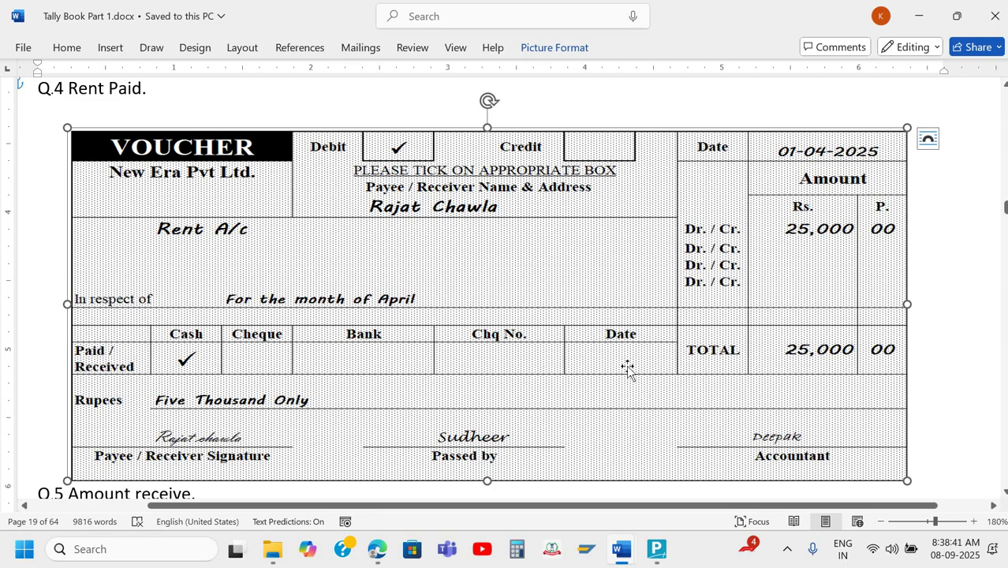
click(952, 339)
scroll(952, 340, down, 5)
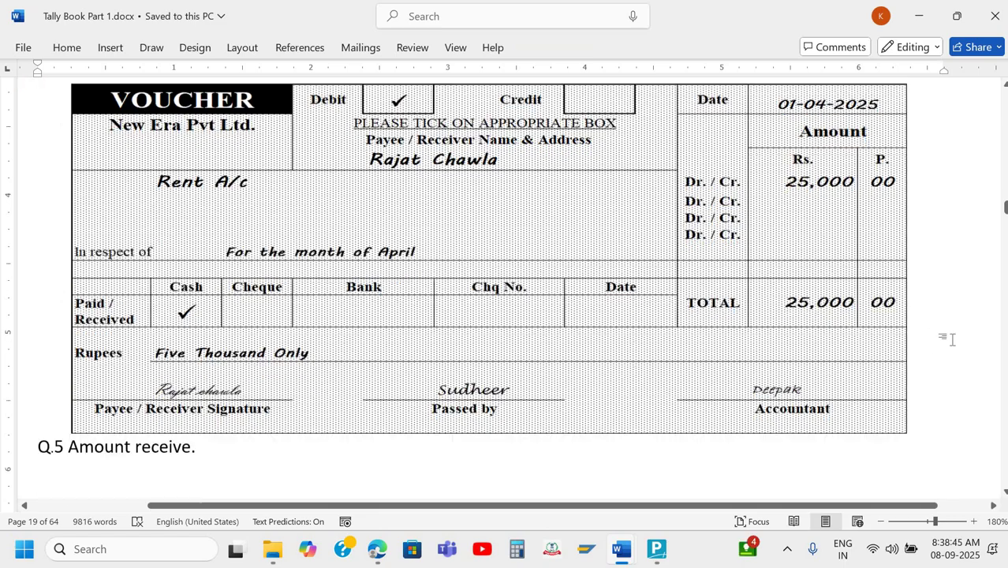
scroll(954, 340, down, 3)
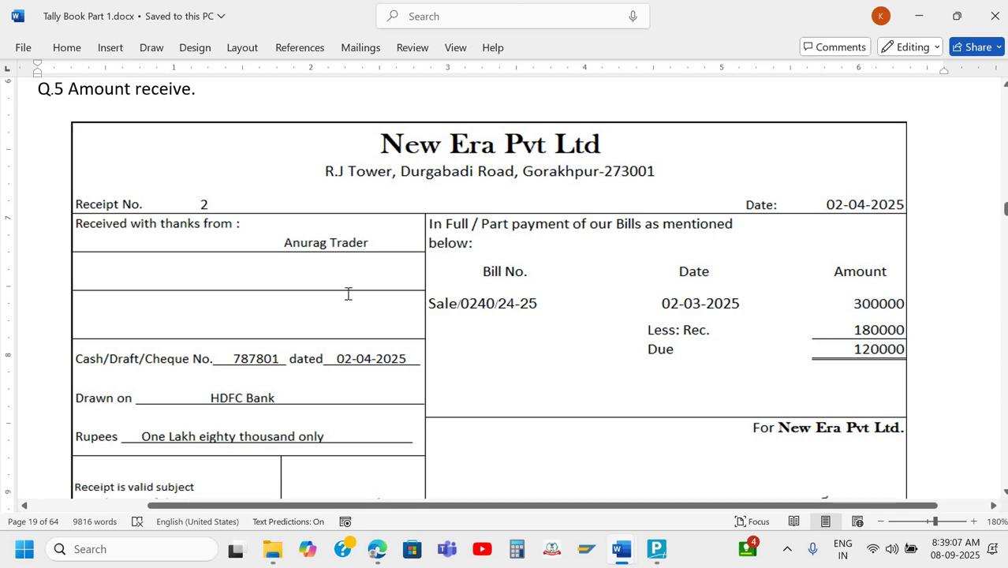
scroll(306, 305, down, 1)
scroll(306, 304, down, 1)
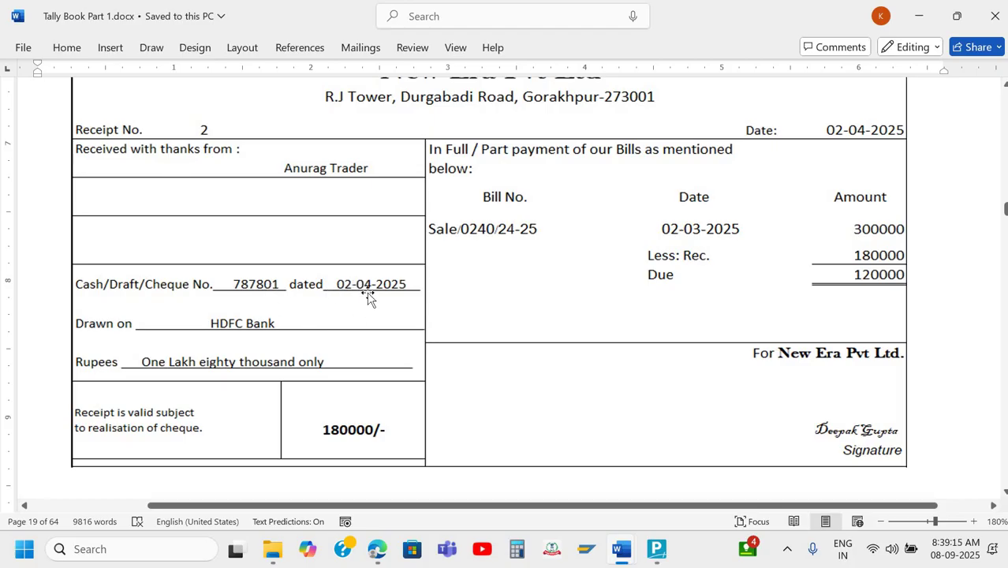
scroll(864, 223, up, 2)
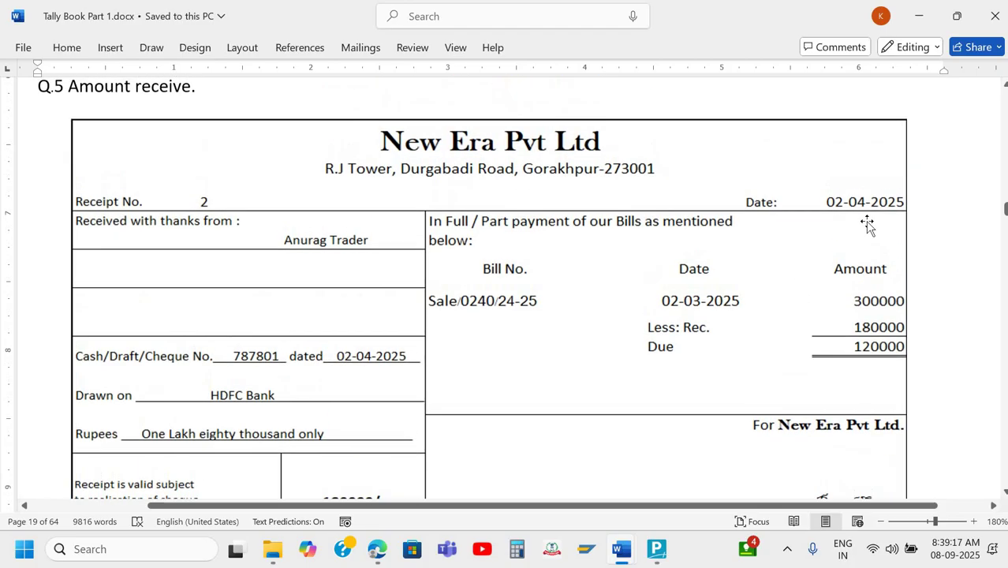
scroll(768, 307, down, 3)
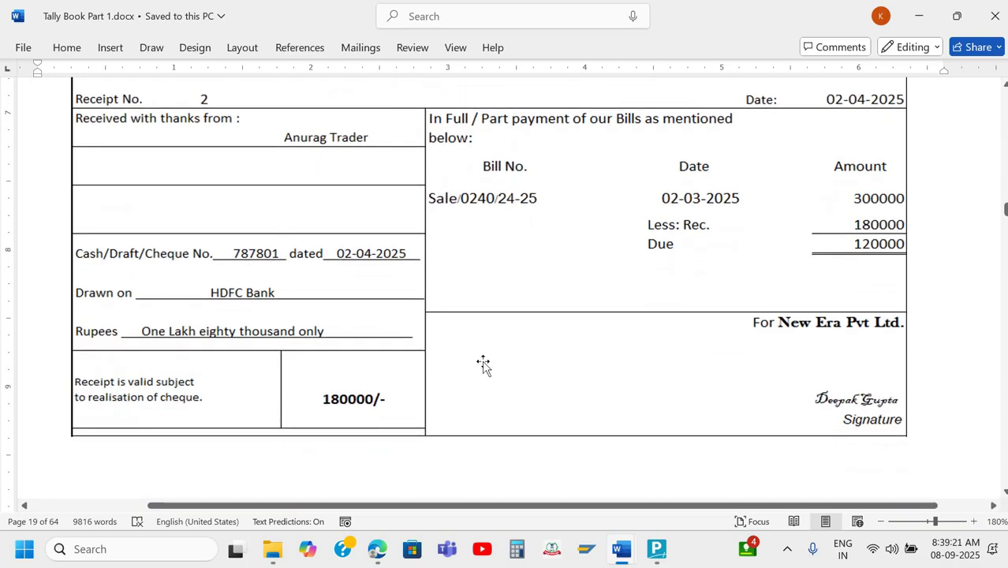
scroll(491, 245, up, 1)
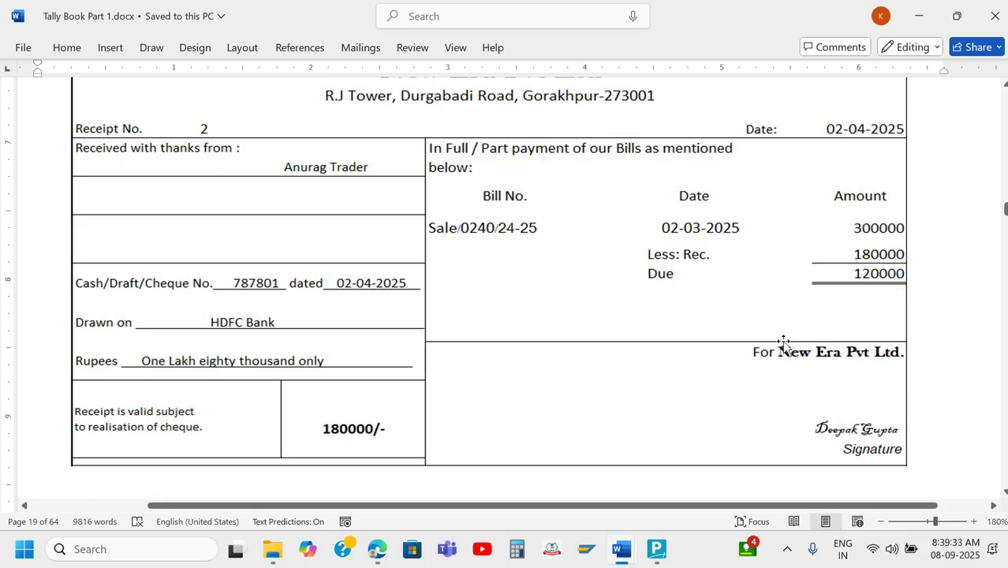
scroll(786, 337, up, 1)
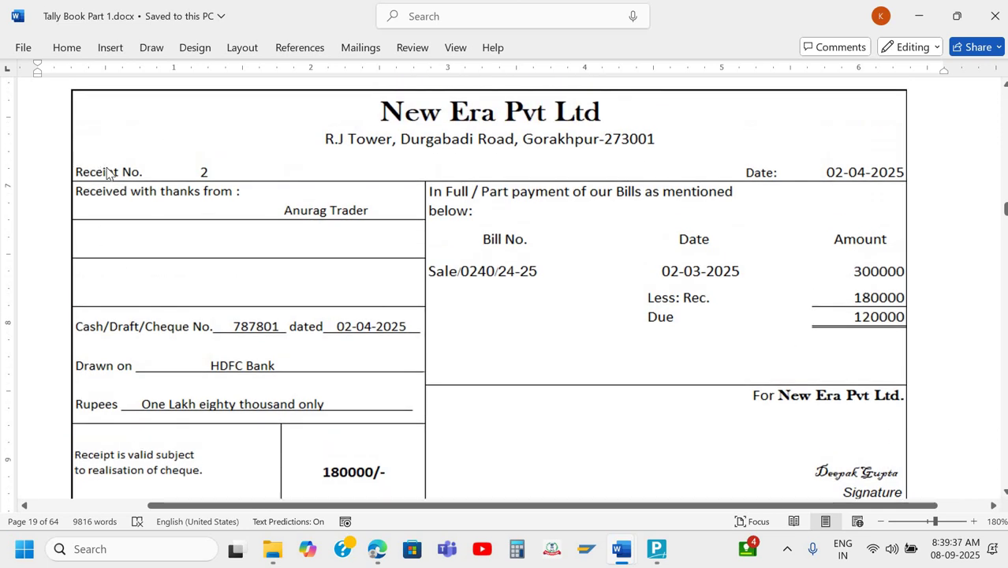
Switch to a Receipt voucher dated 2-4-2025 and credit Anurag Traders.
key(alt+Tab)
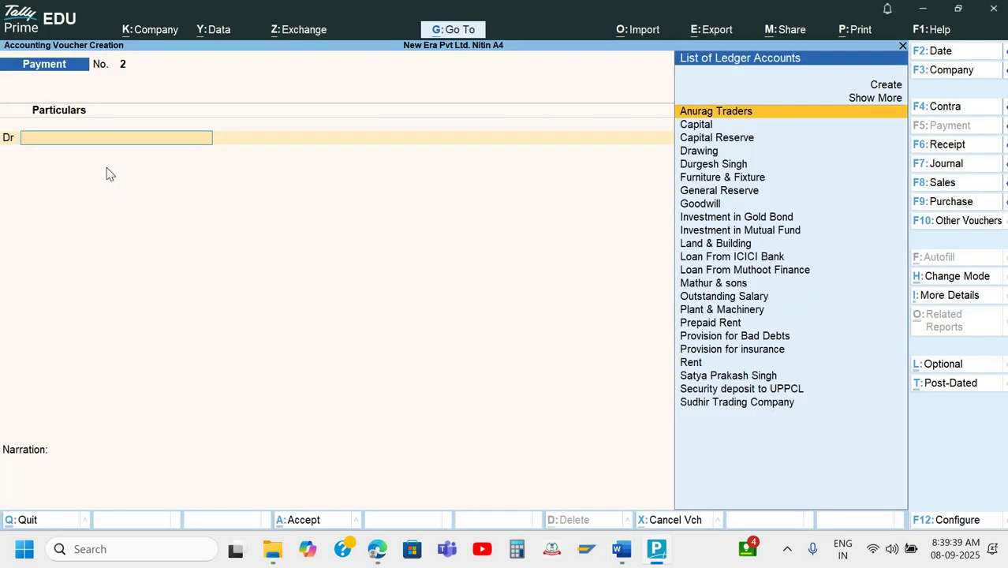
key(F6)
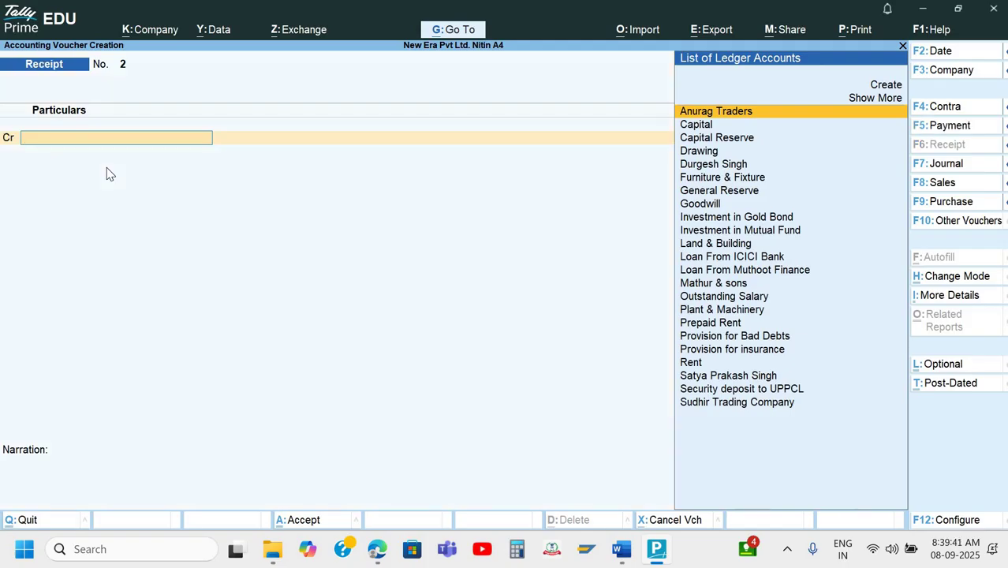
key(F2)
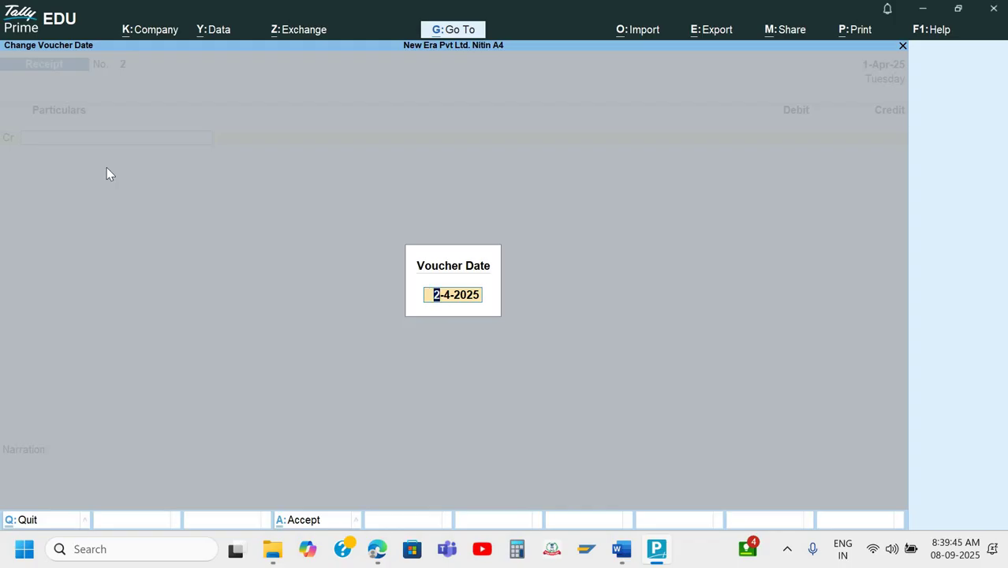
key(Return)
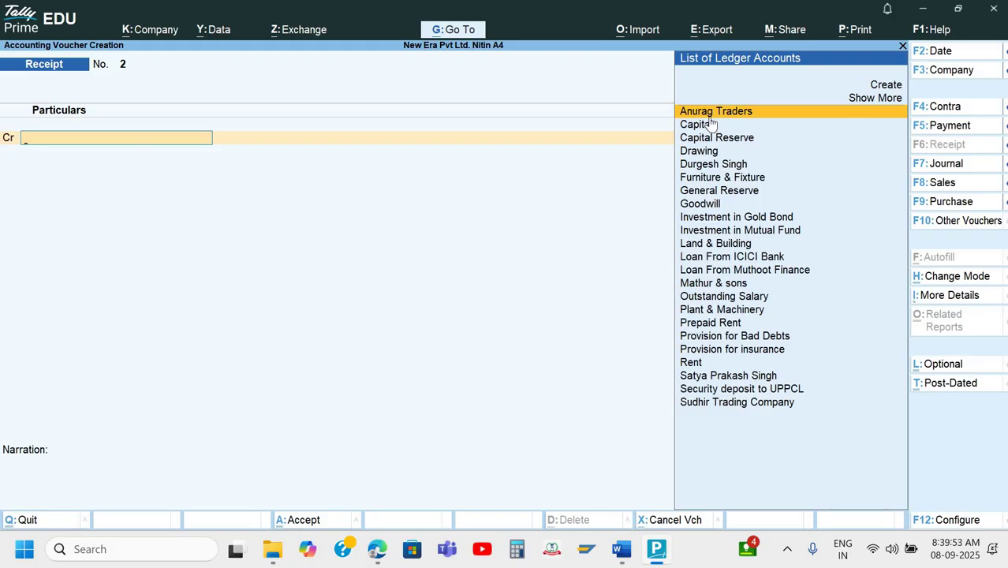
key(Return)
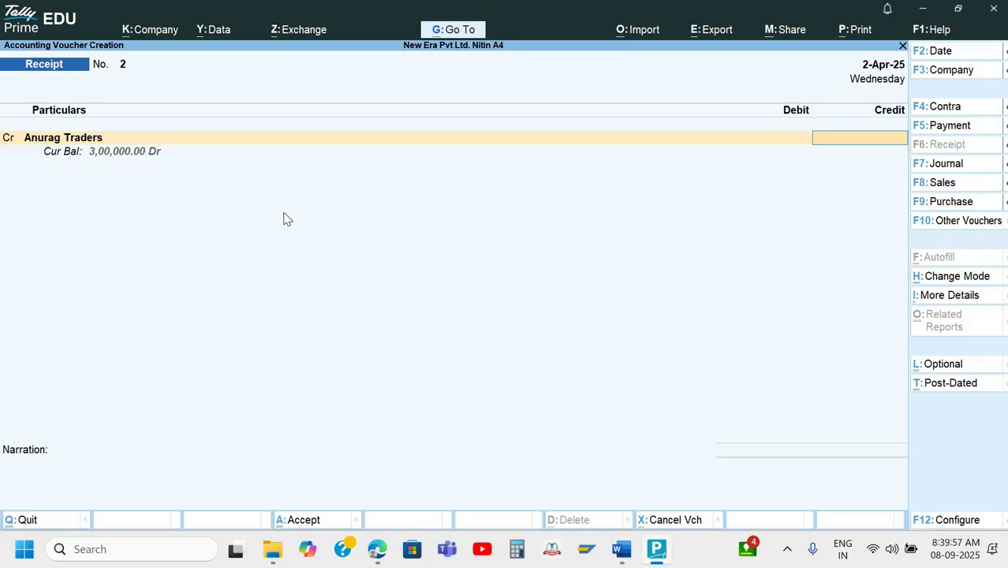
Credit Anurag Traders 1,80,000 and choose Agst Ref as the bill adjustment method.
text(180000)
key(Return)
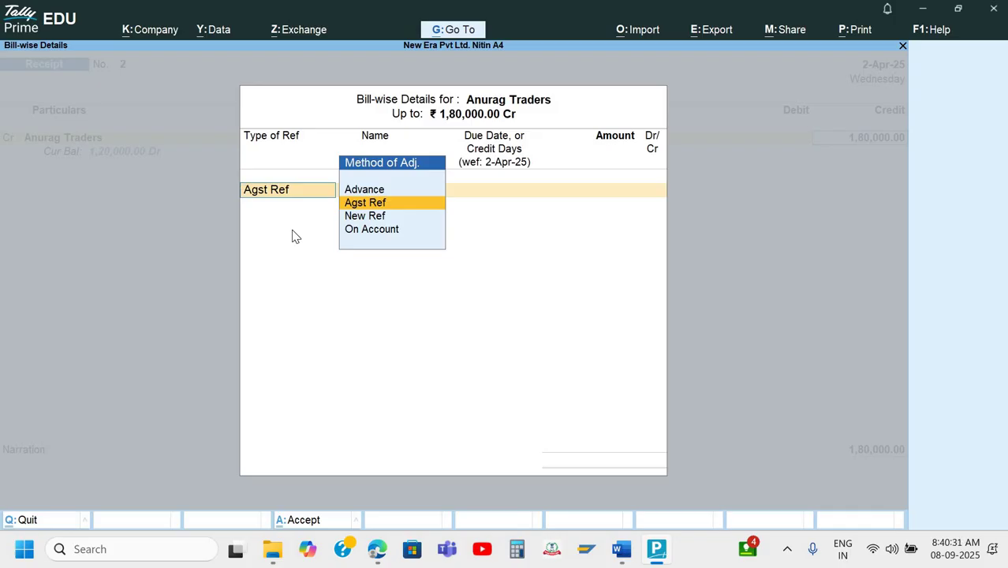
key(Up)
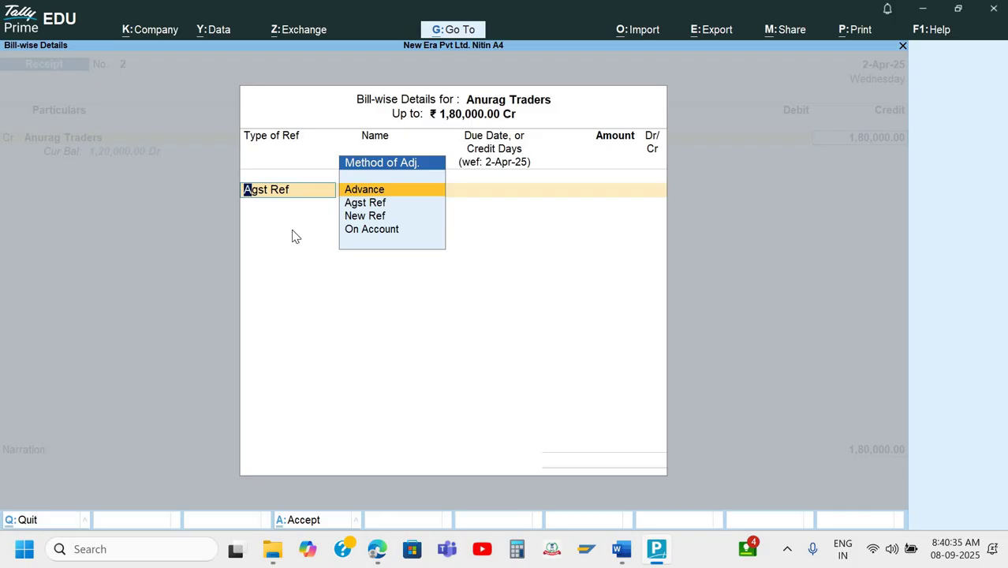
key(Down)
key(Down)
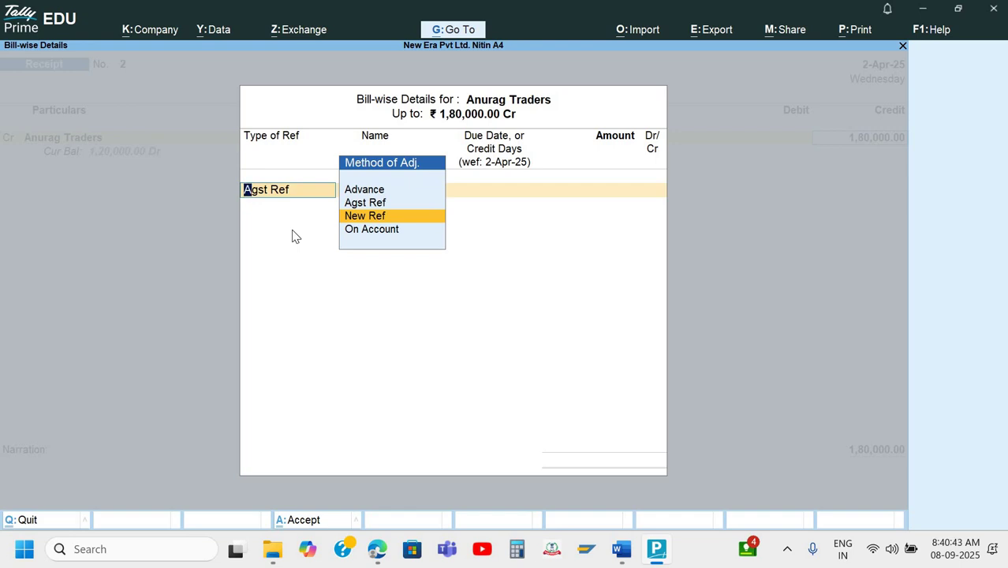
key(Down)
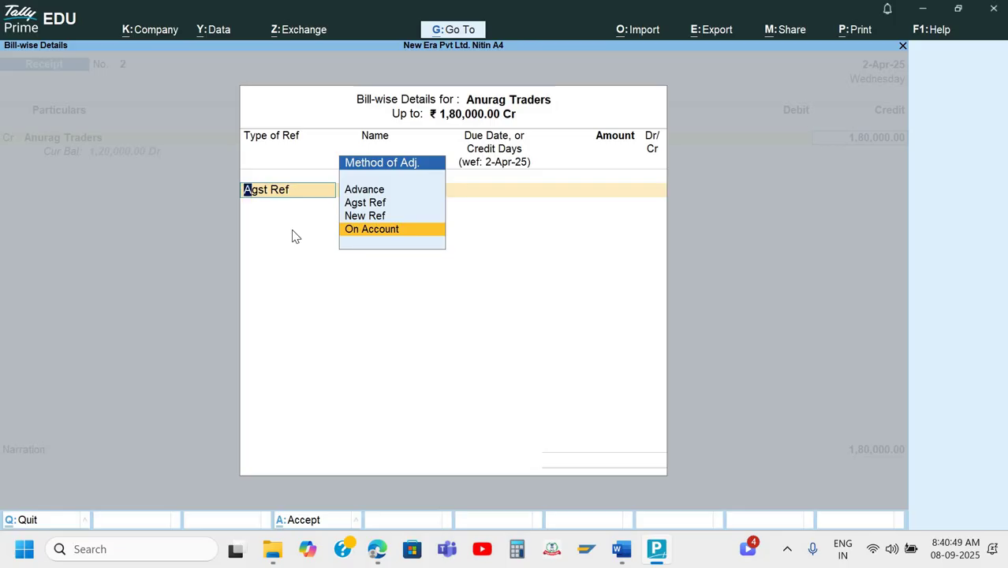
key(Up)
key(Up)
key(Up)
key(Down)
key(Down)
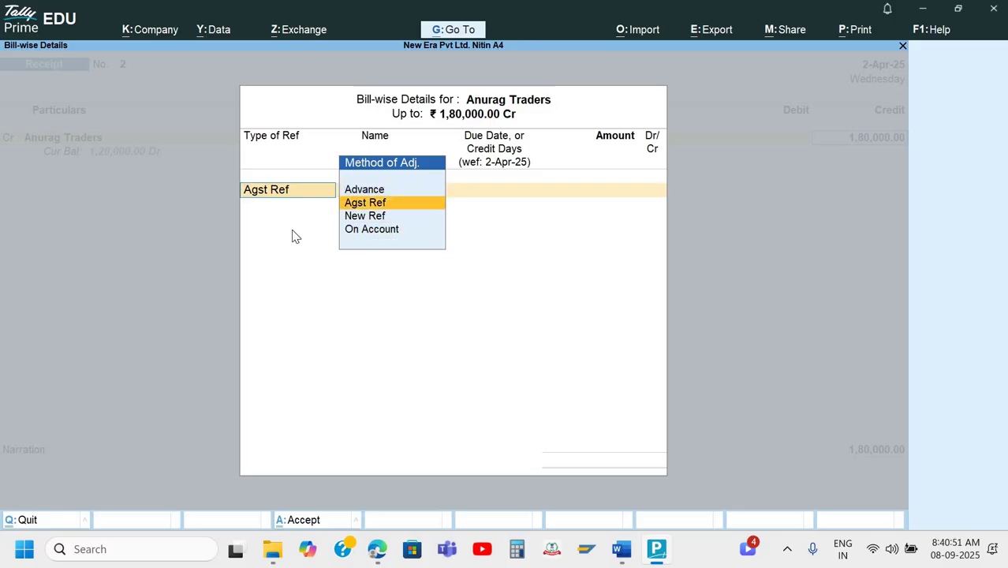
key(Down)
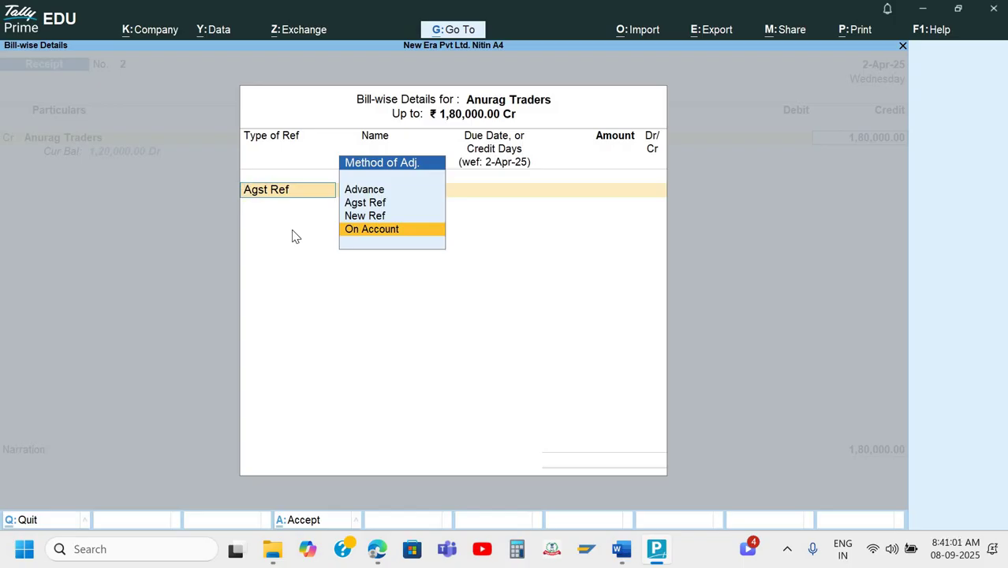
key(Up)
key(Up)
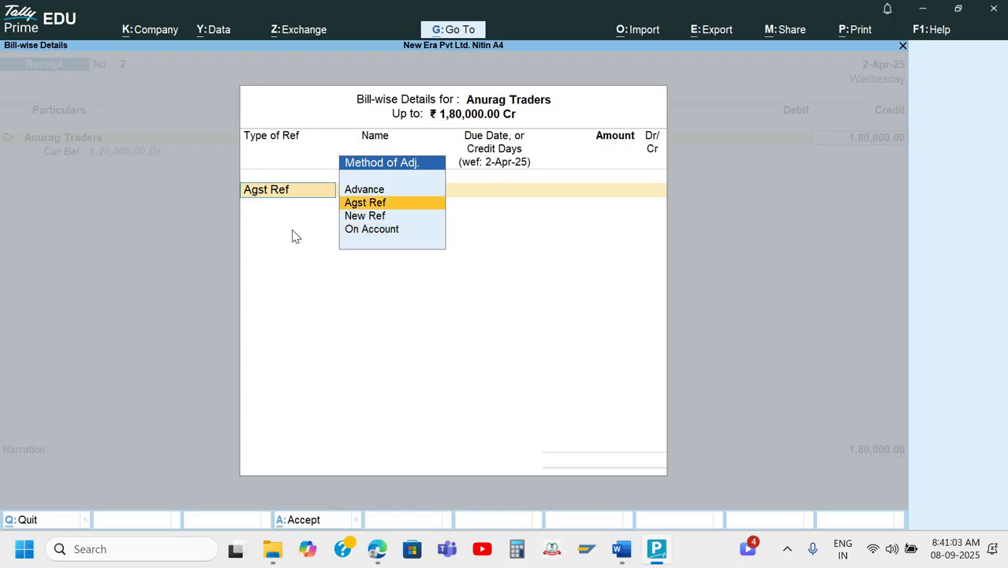
key(Return)
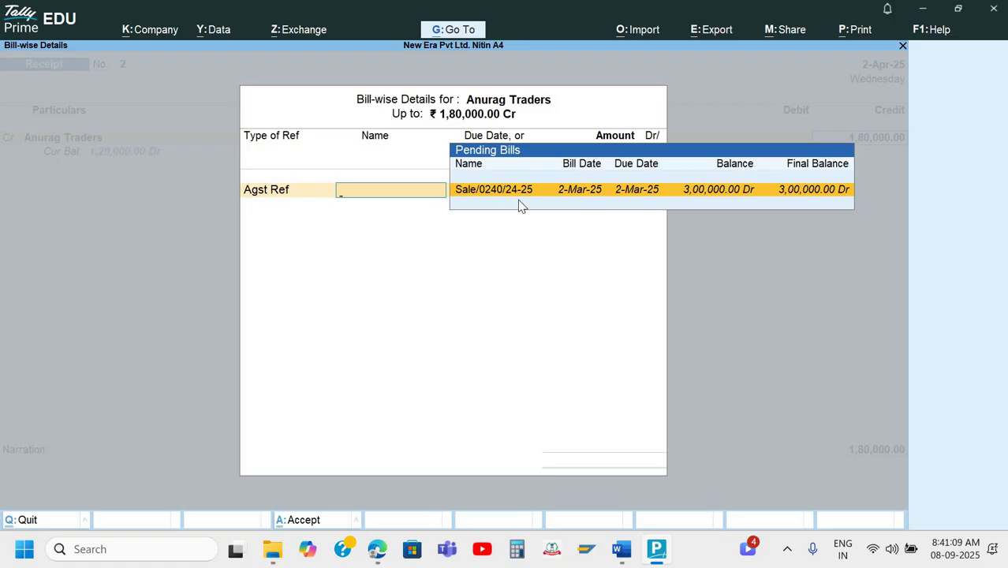
Settle 1,80,000 against bill Sale/0240/24-25 and move to Axis Bank- Current A/c for the debit.
key(Return)
key(Return)
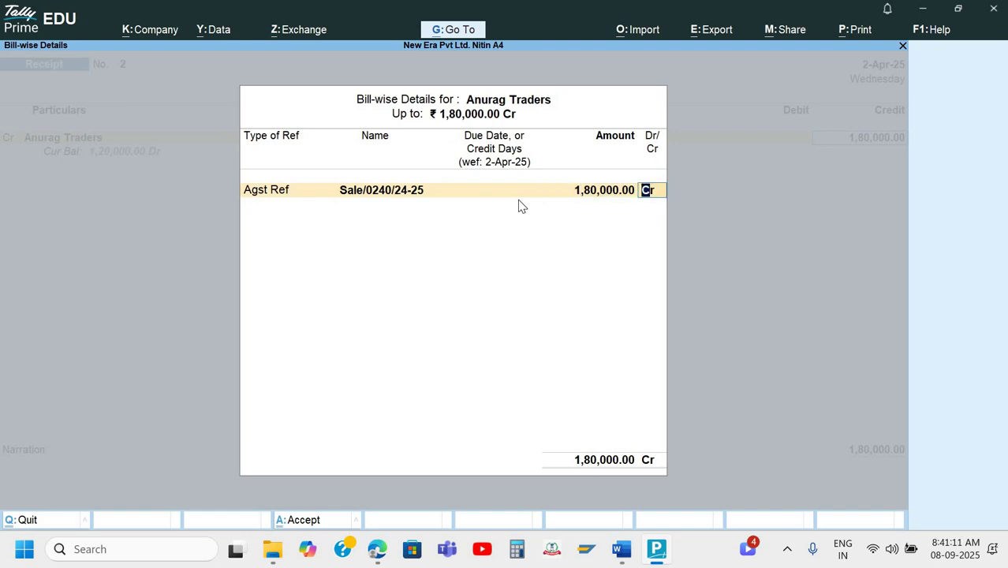
key(Return)
key(Return)
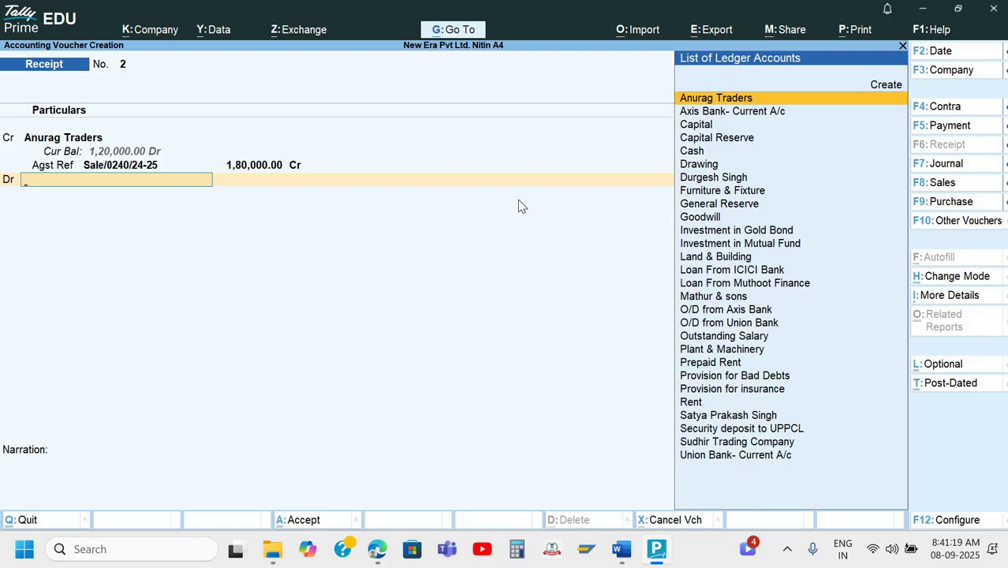
key(Down)
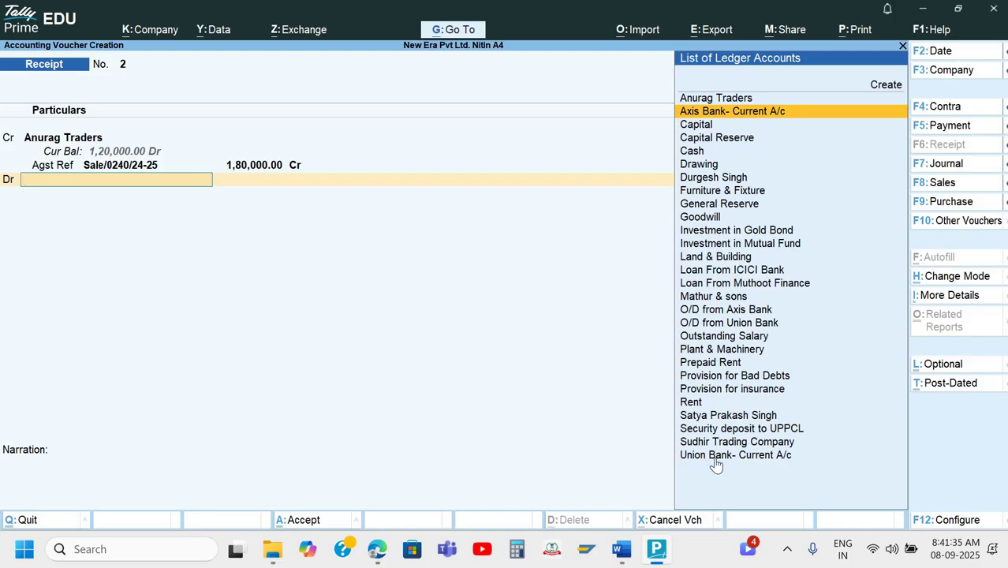
key(alt+Tab)
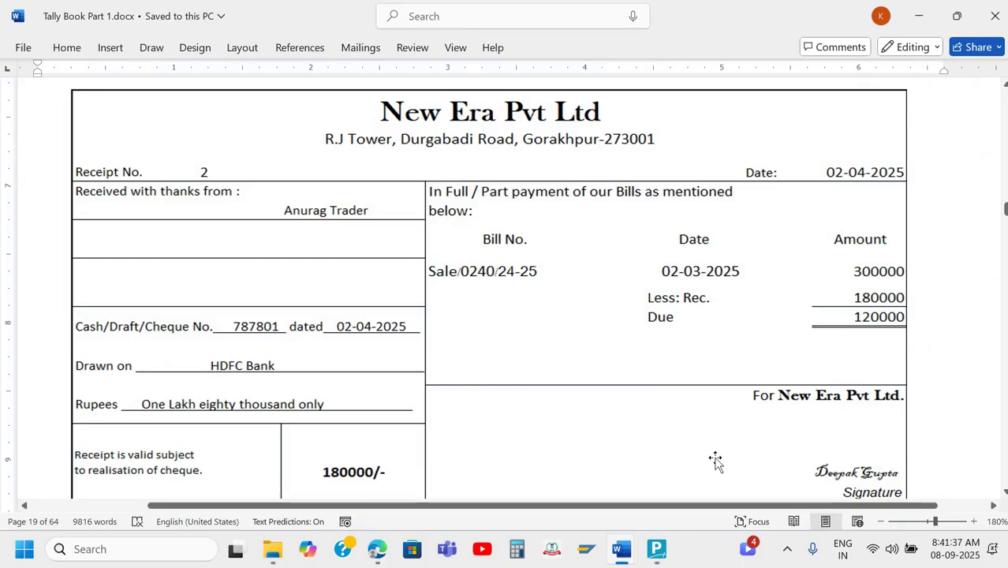
scroll(715, 462, up, 20)
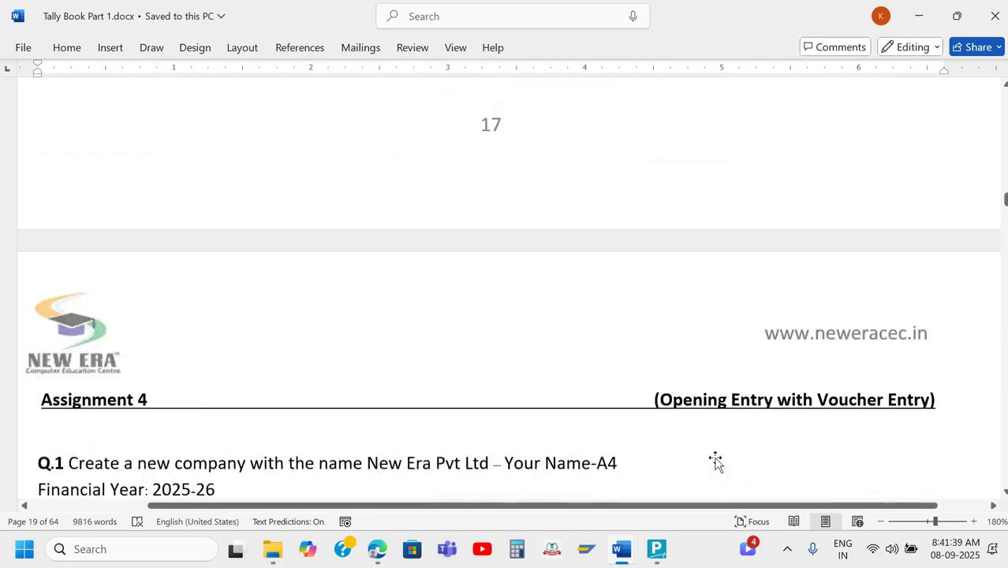
scroll(716, 461, up, 10)
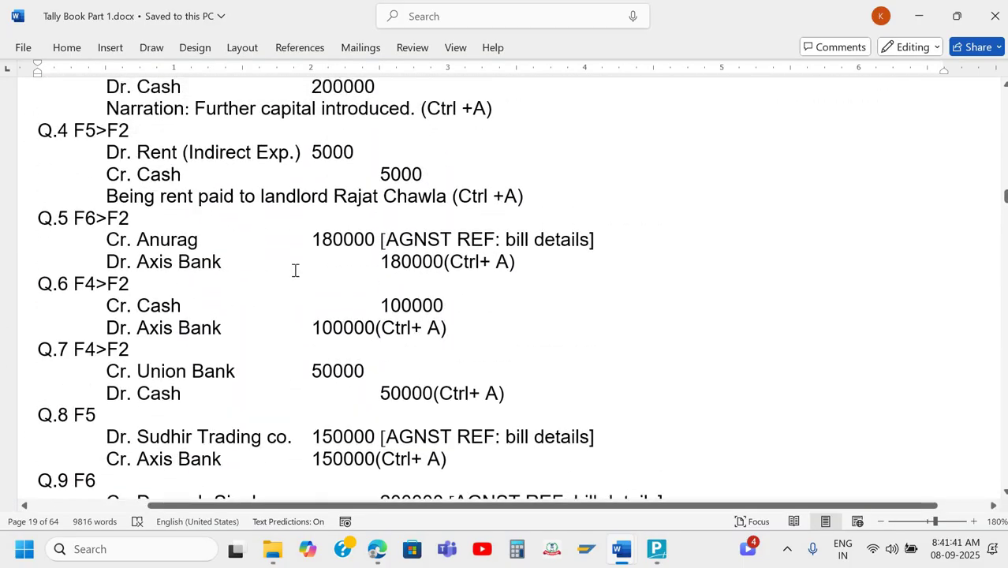
scroll(190, 273, up, 1)
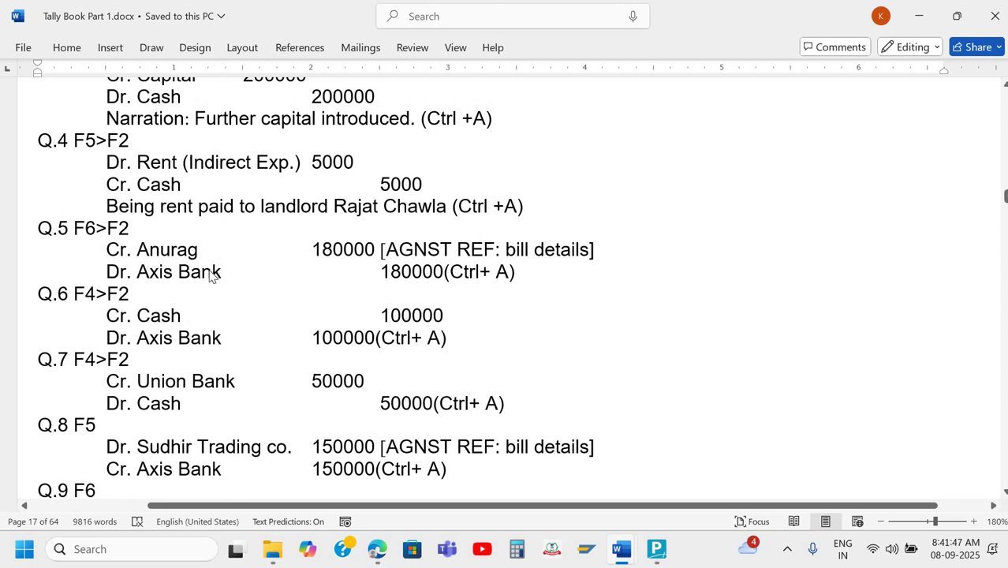
key(alt+Tab)
key(Up)
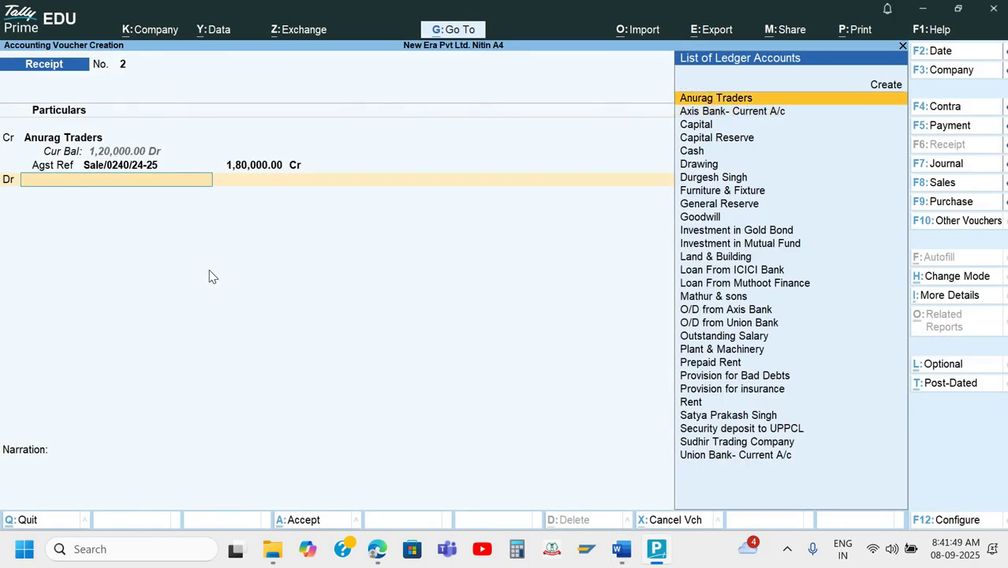
key(Down)
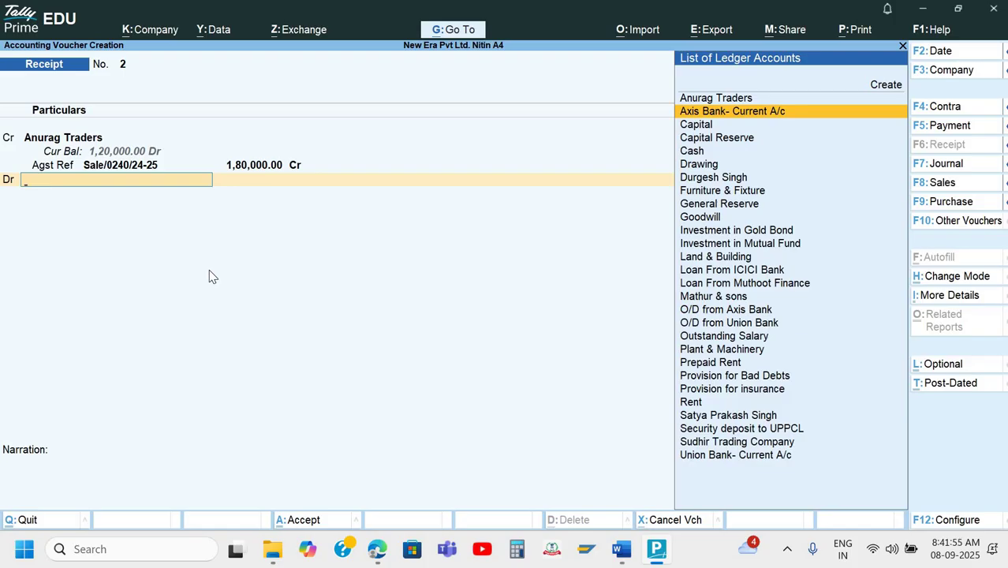
Debit Axis Bank- Current A/c 1,80,000 as a Cheque/DD allocation and begin the instrument number.
key(Return)
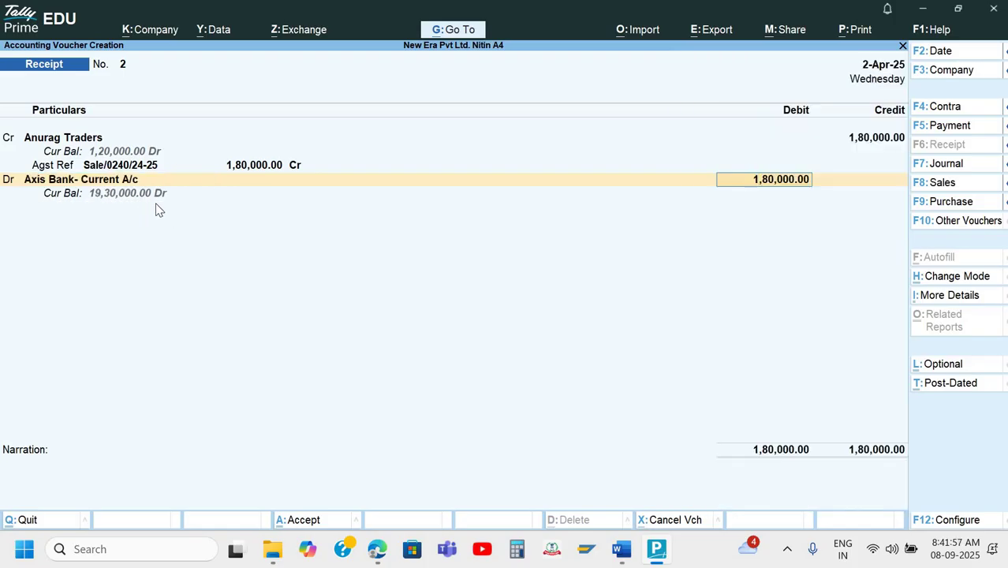
key(Return)
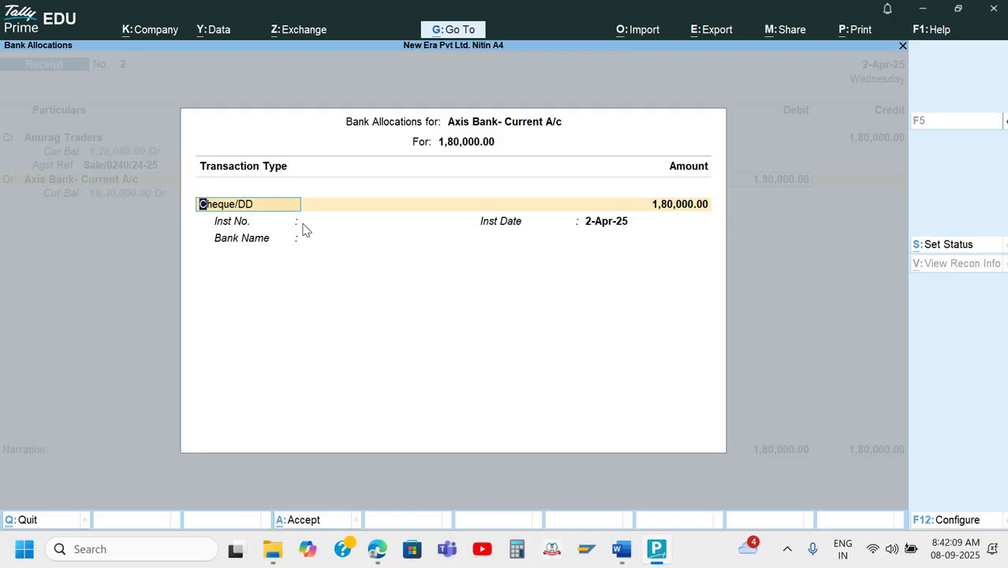
key(Return)
key(Return)
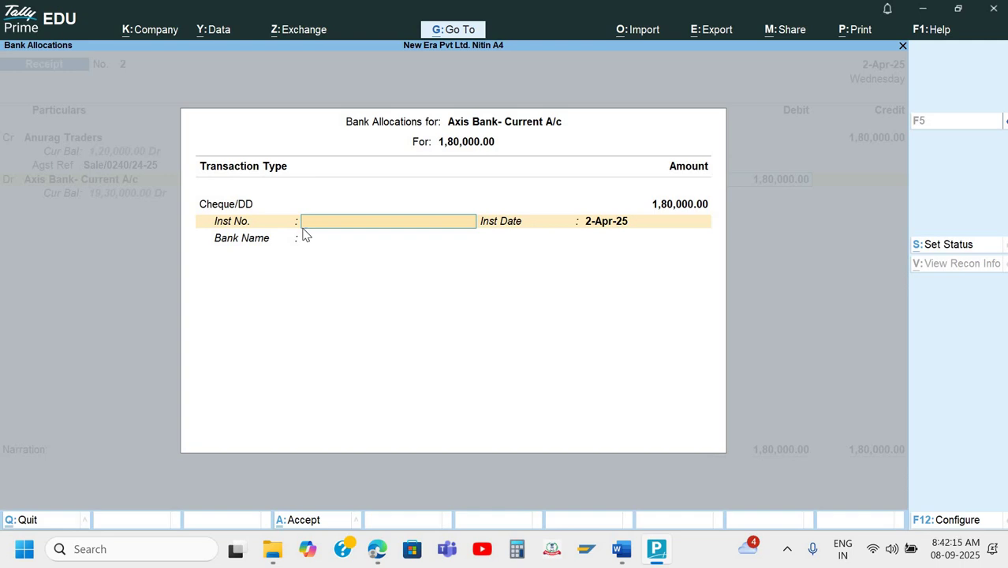
text(7878)
text(81)
Look up the cheque number and bank of receipt No. 2 in the Word document.
key(alt+Tab)
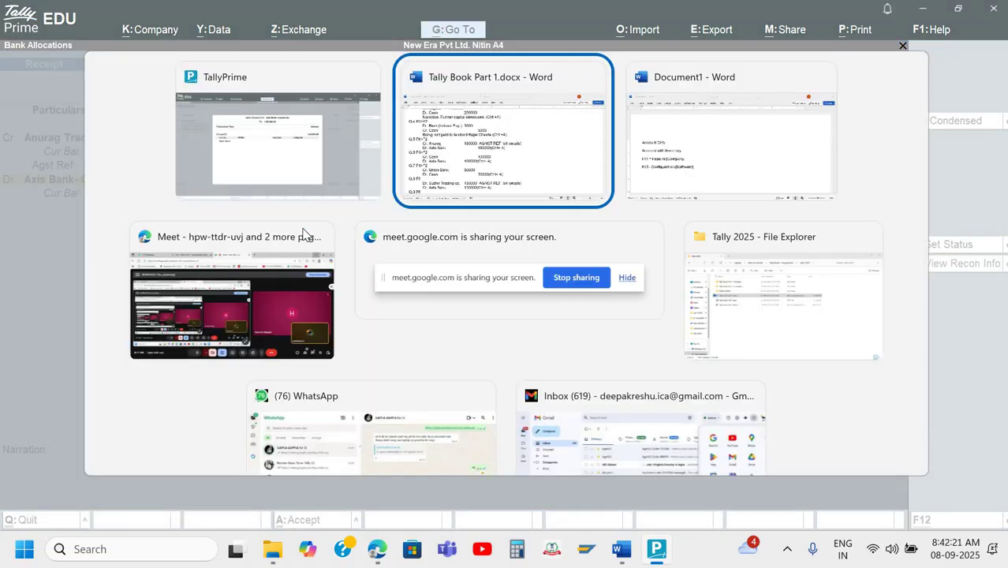
scroll(304, 228, down, 20)
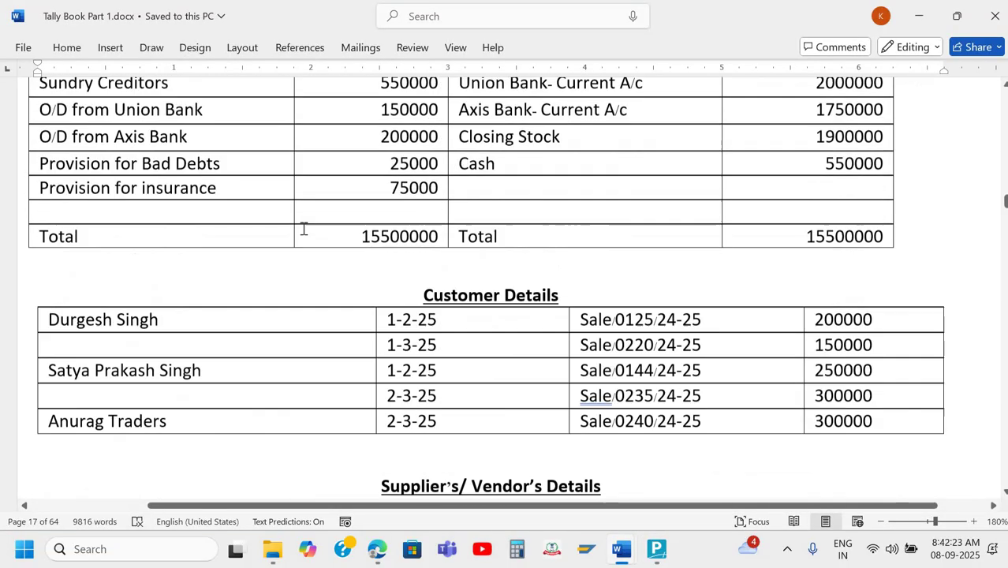
scroll(304, 228, down, 8)
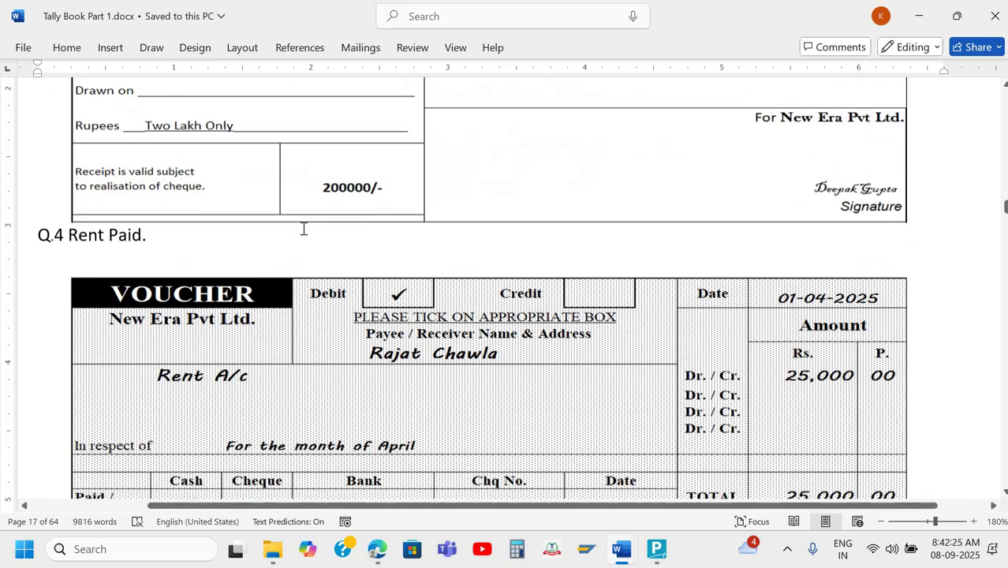
scroll(304, 228, up, 1)
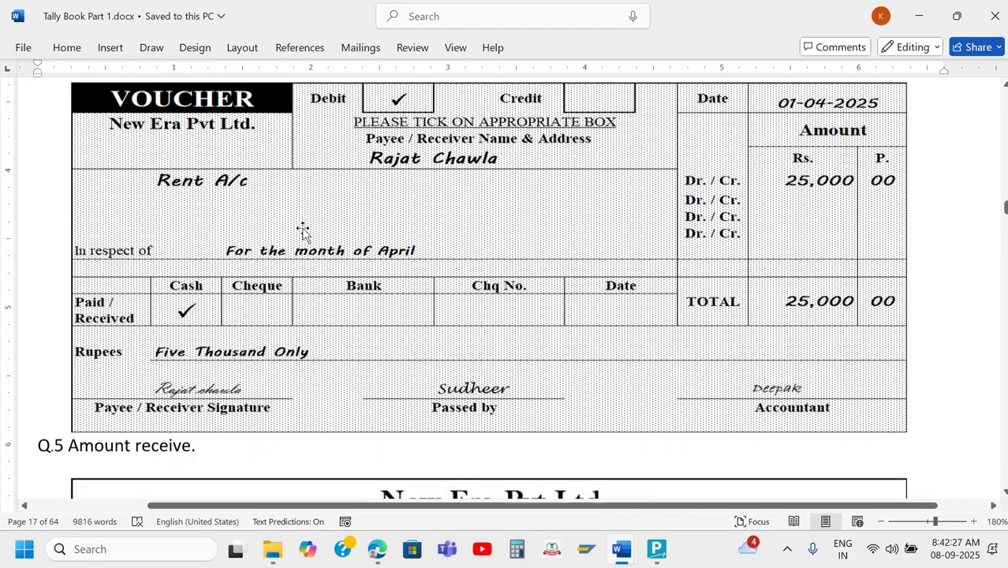
scroll(304, 228, down, 5)
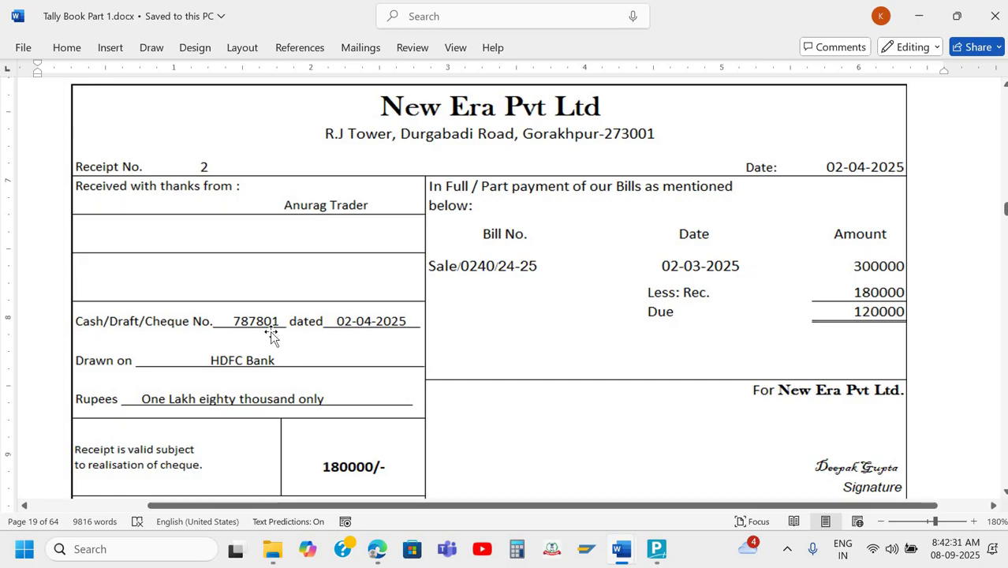
scroll(316, 338, down, 1)
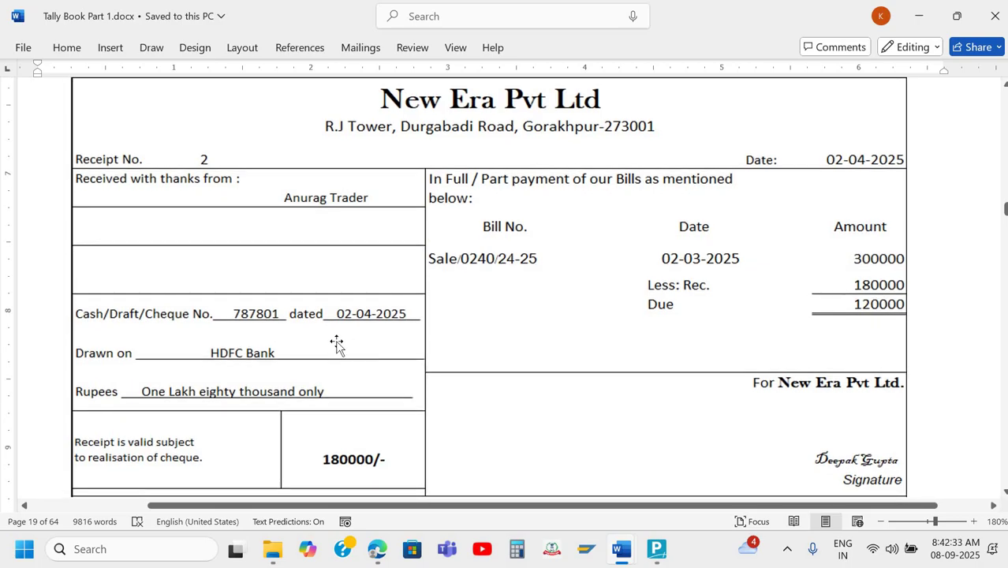
key(alt+Tab)
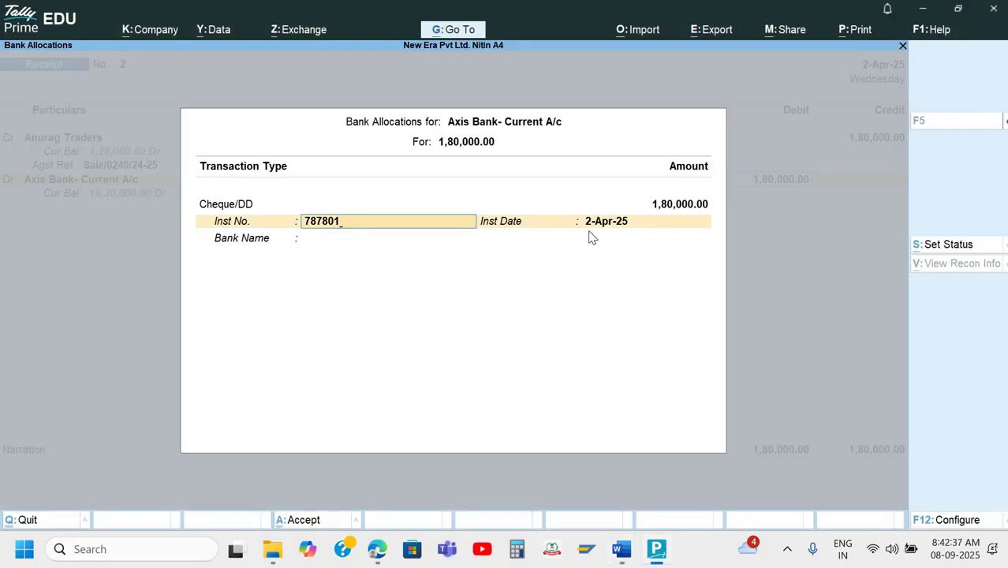
Confirm cheque 787801 dated 2-Apr-25 and specify HDFC Bank as the drawing bank.
key(Return)
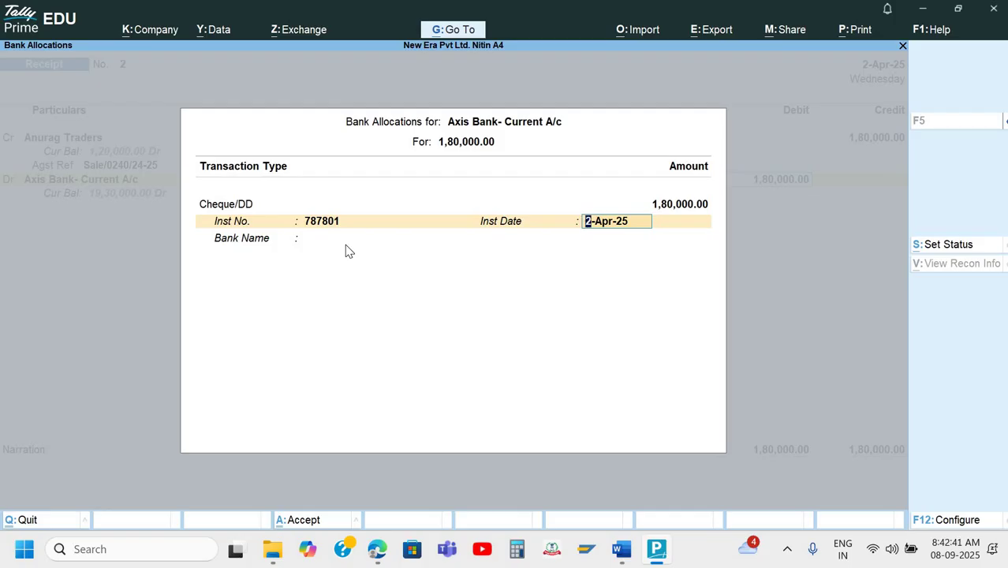
key(Return)
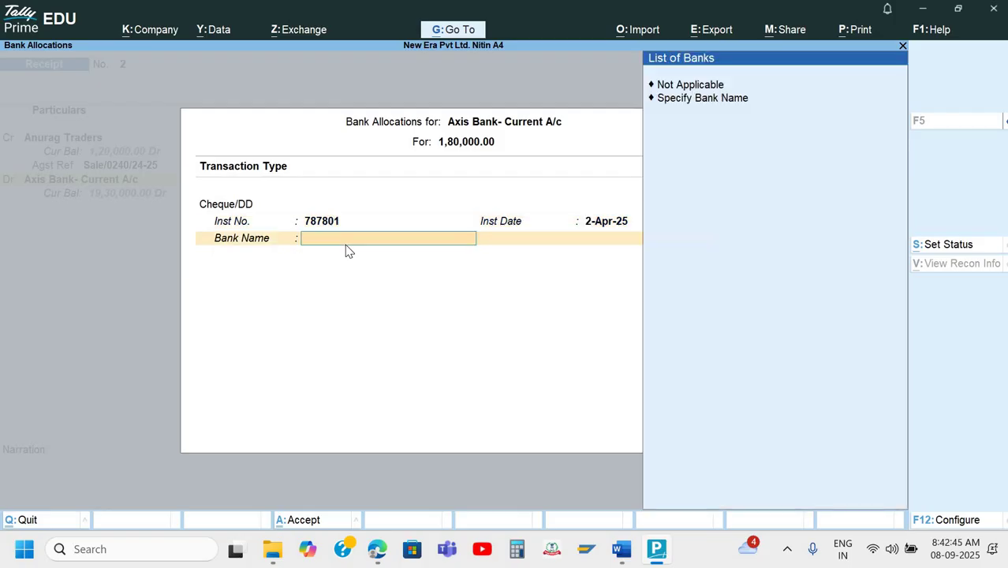
key(Down)
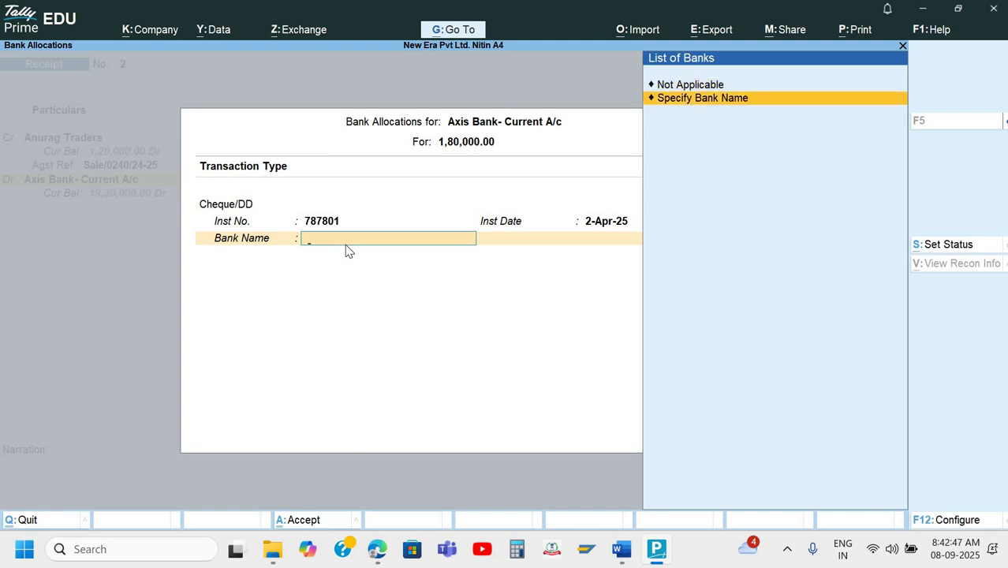
key(Return)
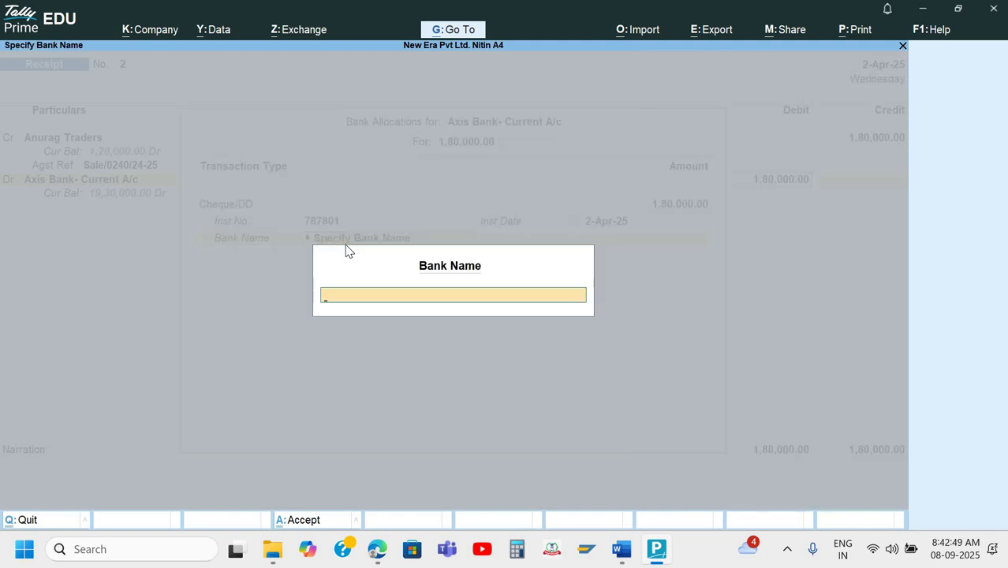
text(HDFC Bank)
key(Return)
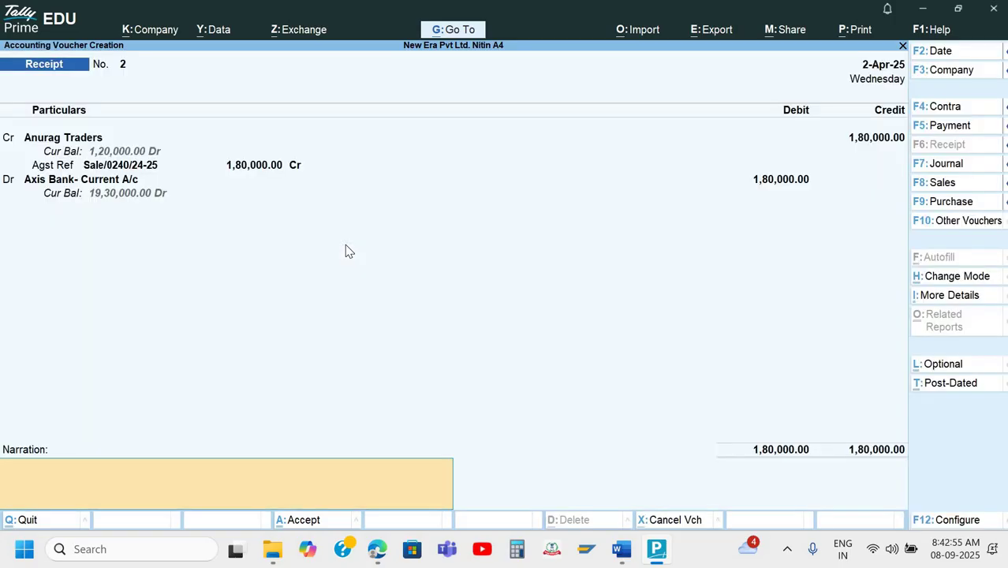
Reopen the Axis Bank cheque's bank allocation details and bring up their F12 configuration.
key(shift+Tab)
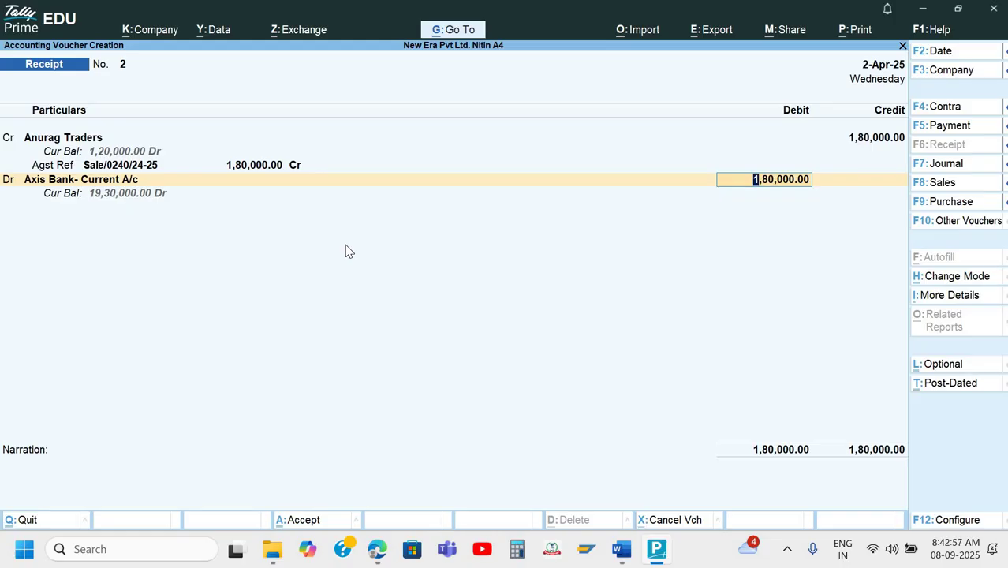
key(Return)
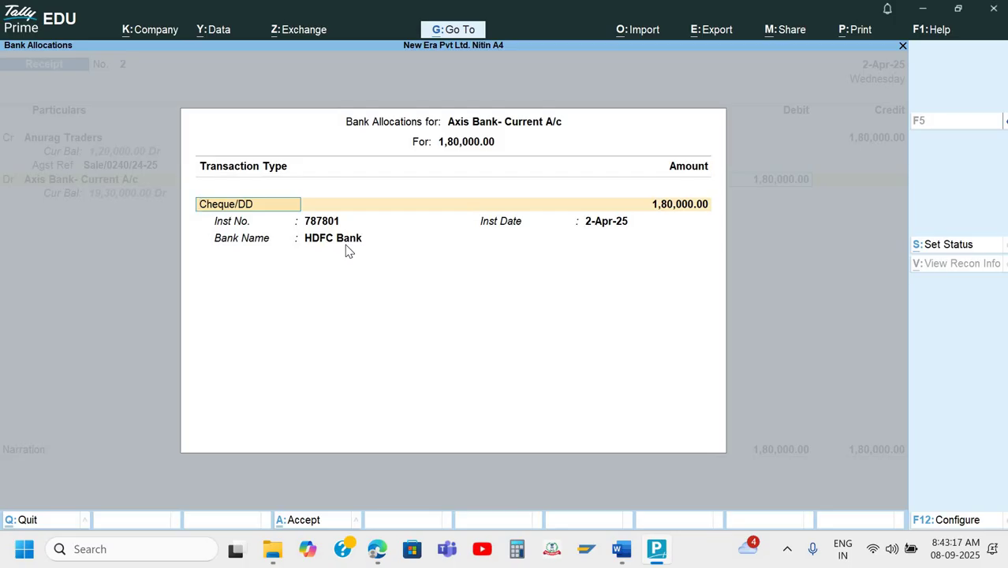
key(F12)
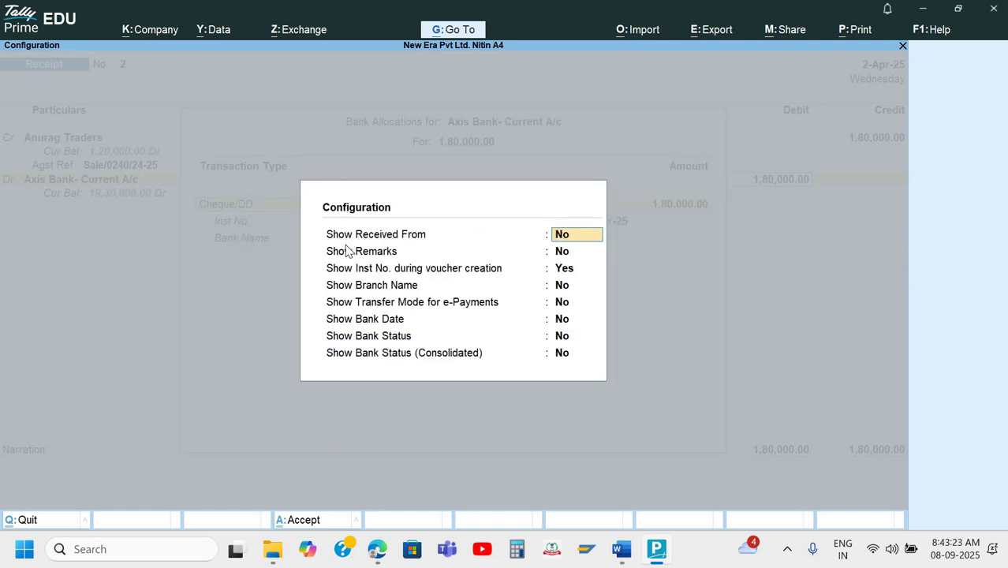
Set received from, remarks, branch, transfer mode, bank date, bank status and consolidated status to Yes.
text(y)
key(Return)
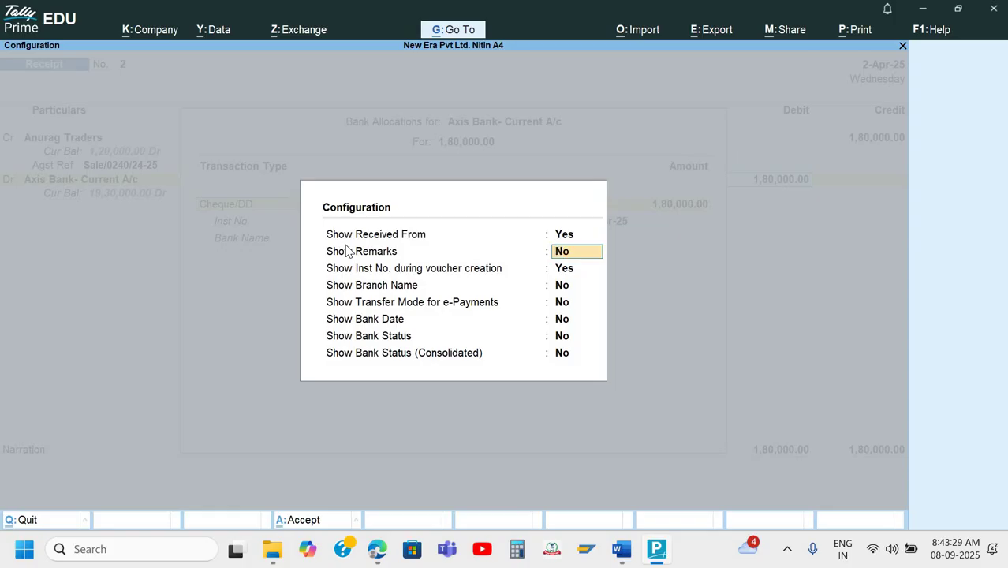
text(y)
key(Return)
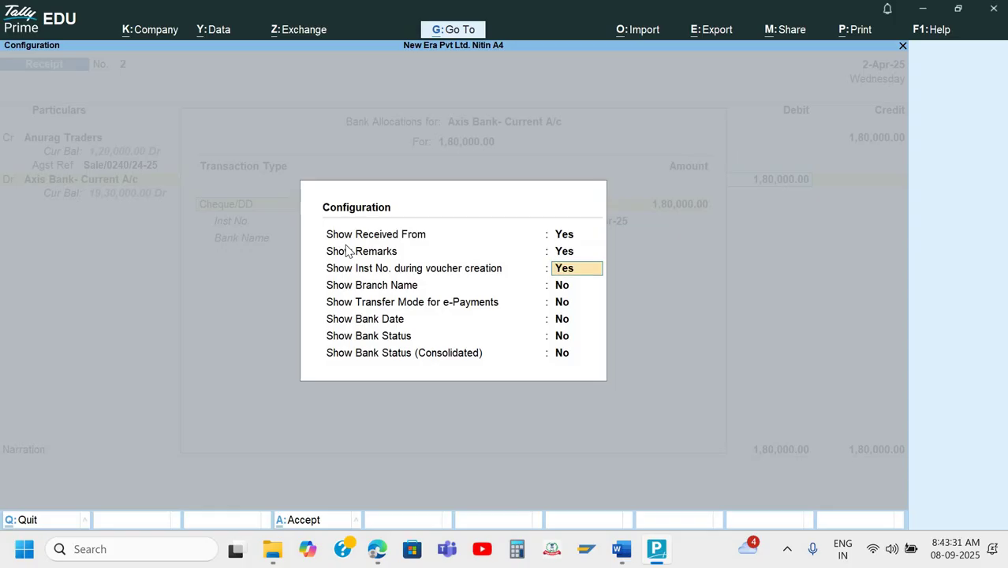
key(Return)
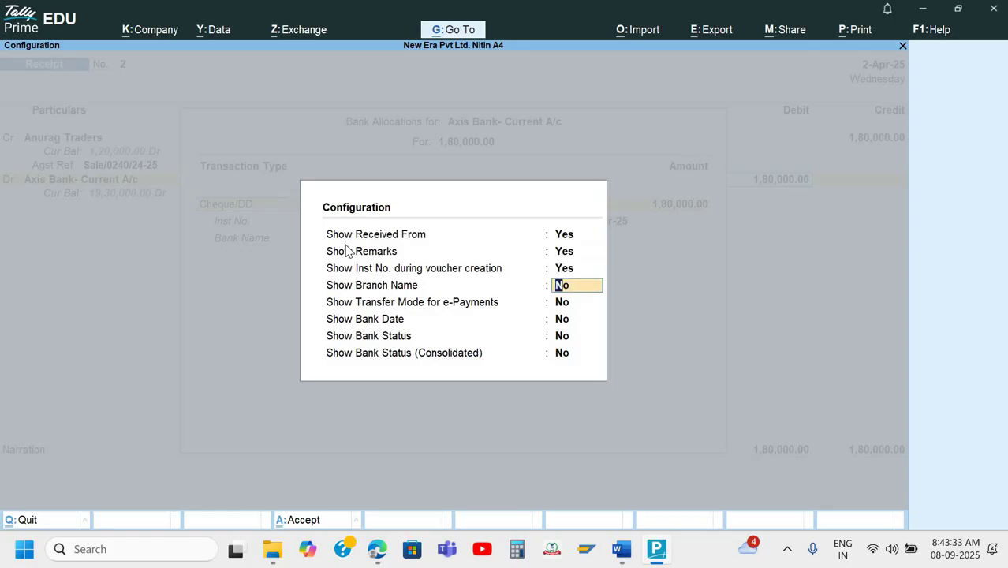
text(y)
key(Return)
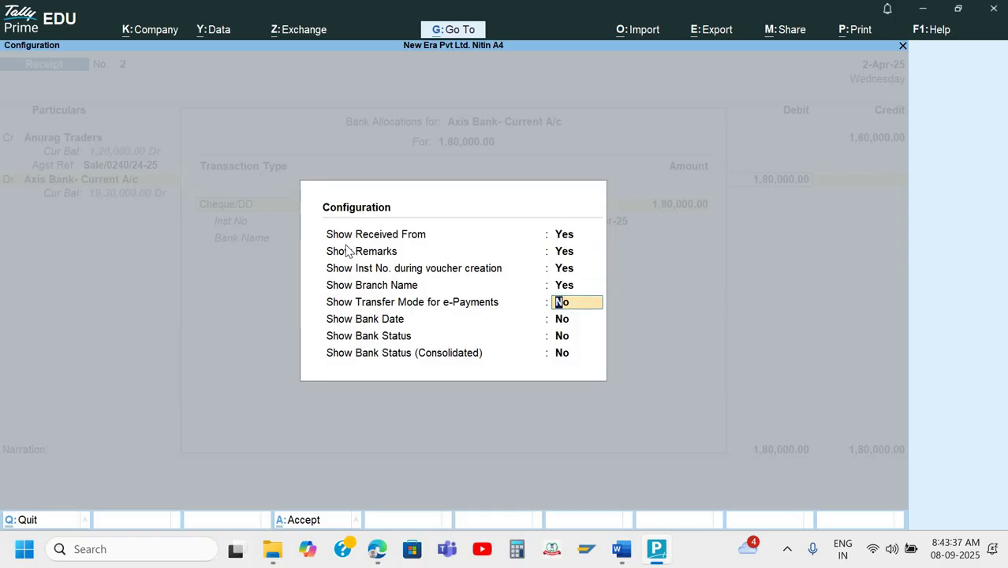
text(y)
key(Return)
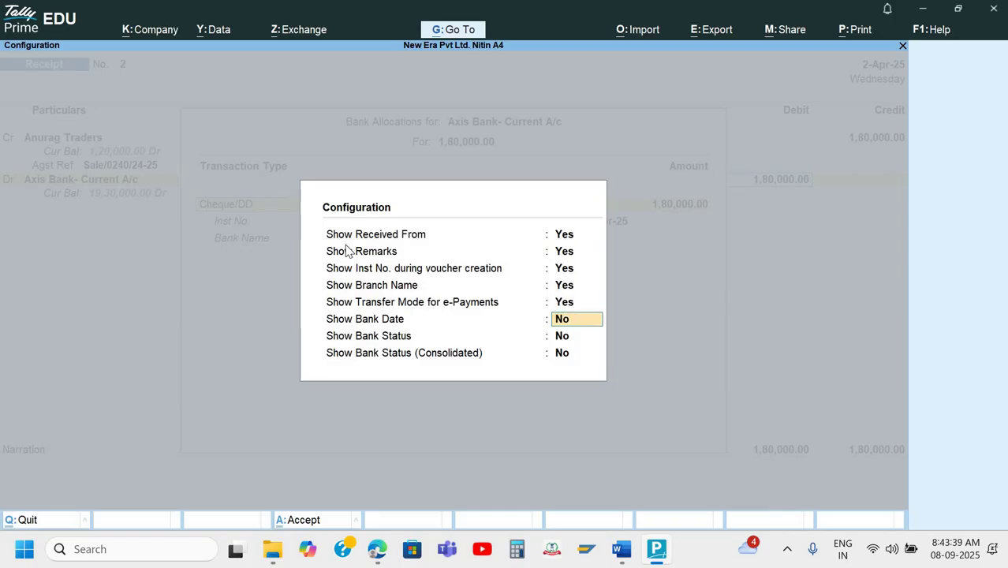
text(y)
key(Return)
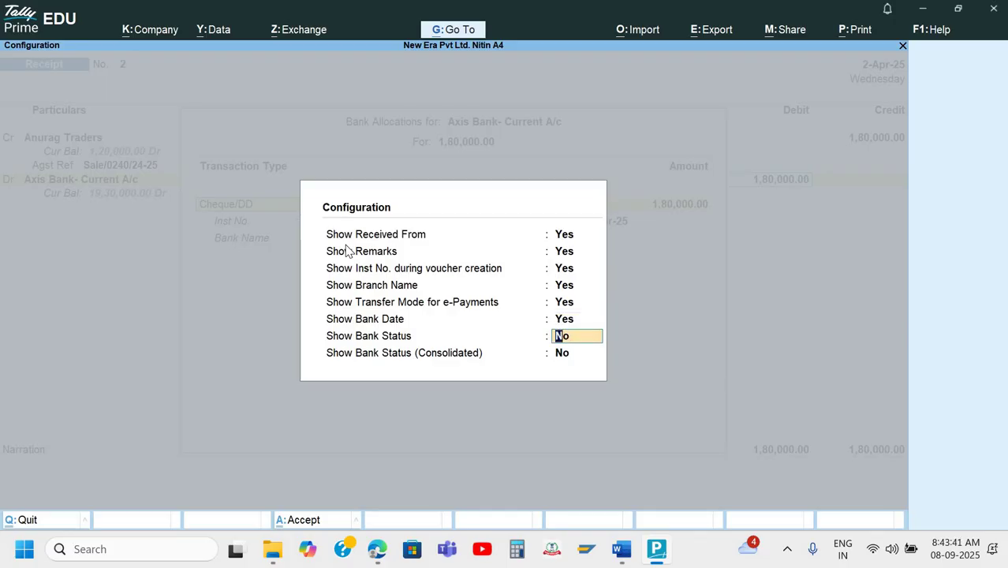
text(y)
key(Return)
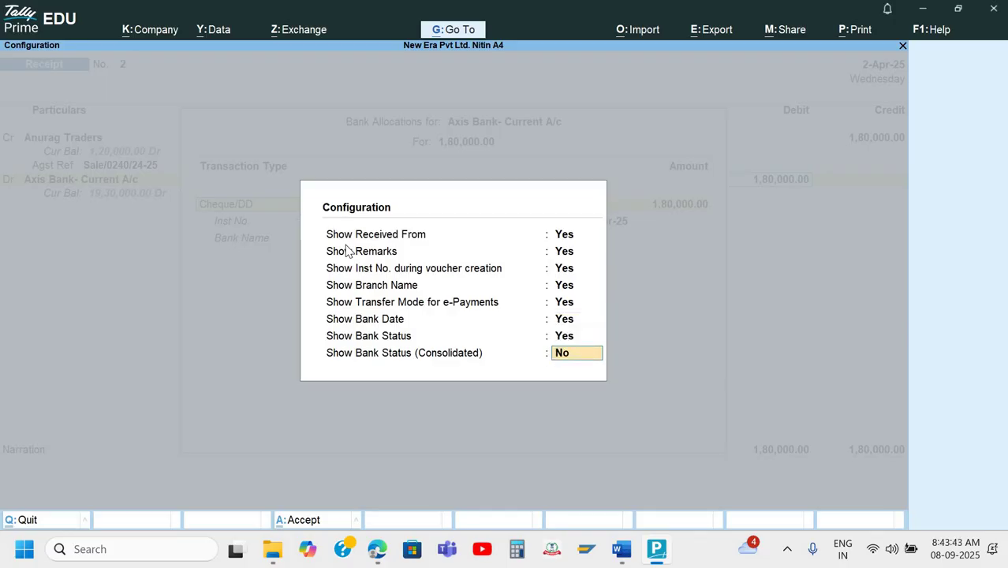
text(y)
key(Return)
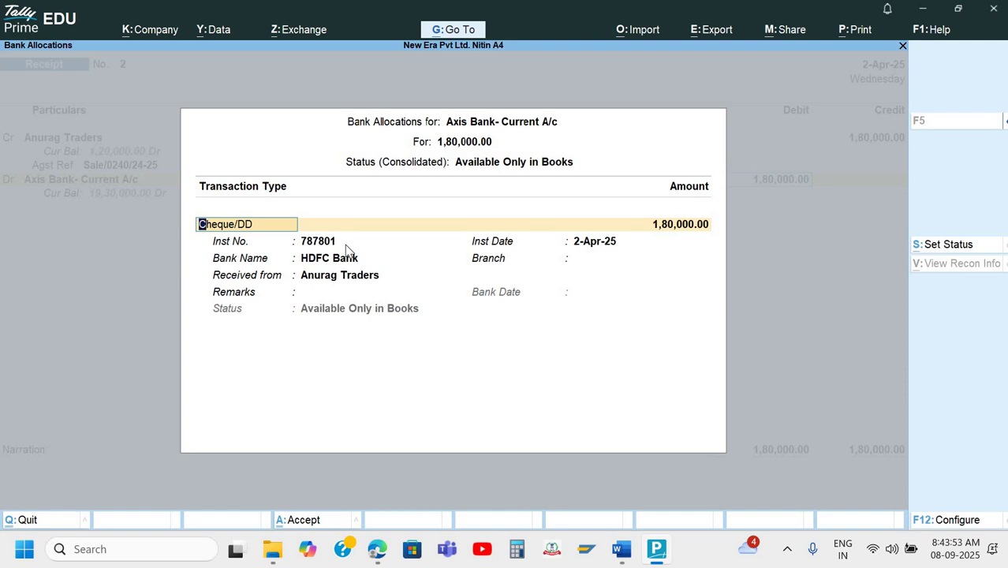
Accept the cheque amount, instrument number, date and bank, keeping Anurag Traders as received from.
key(Return)
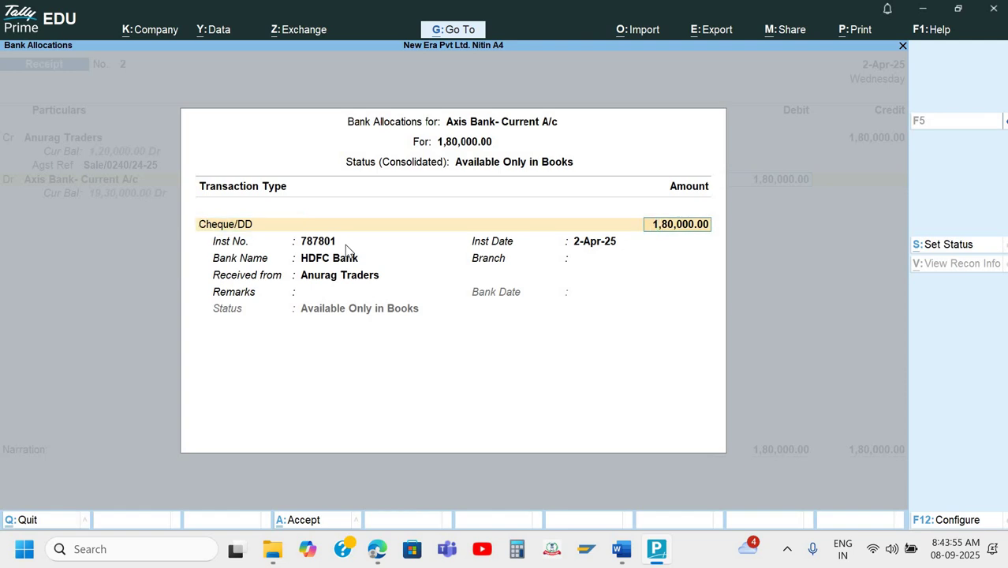
key(Return)
key(Return)
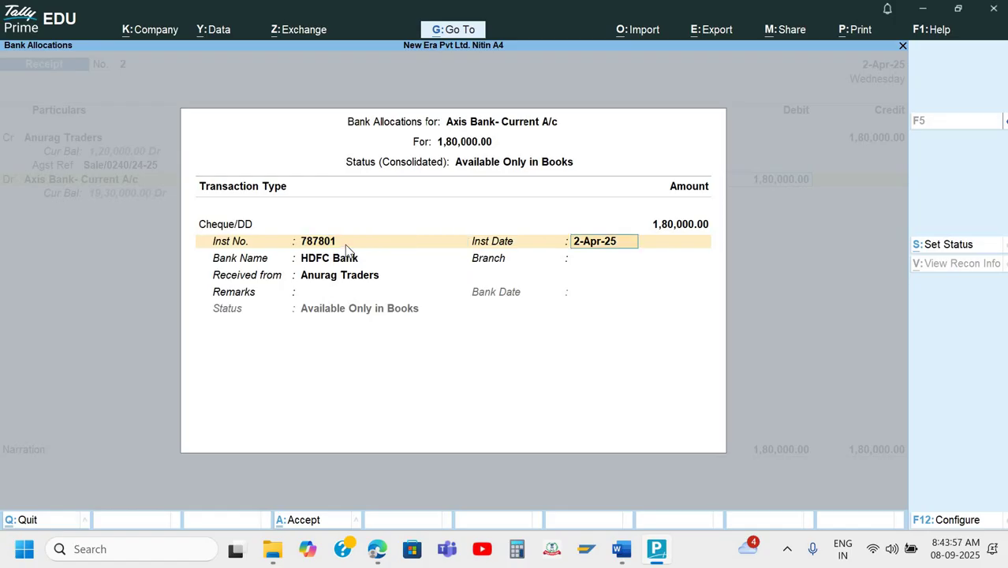
key(Return)
key(Return)
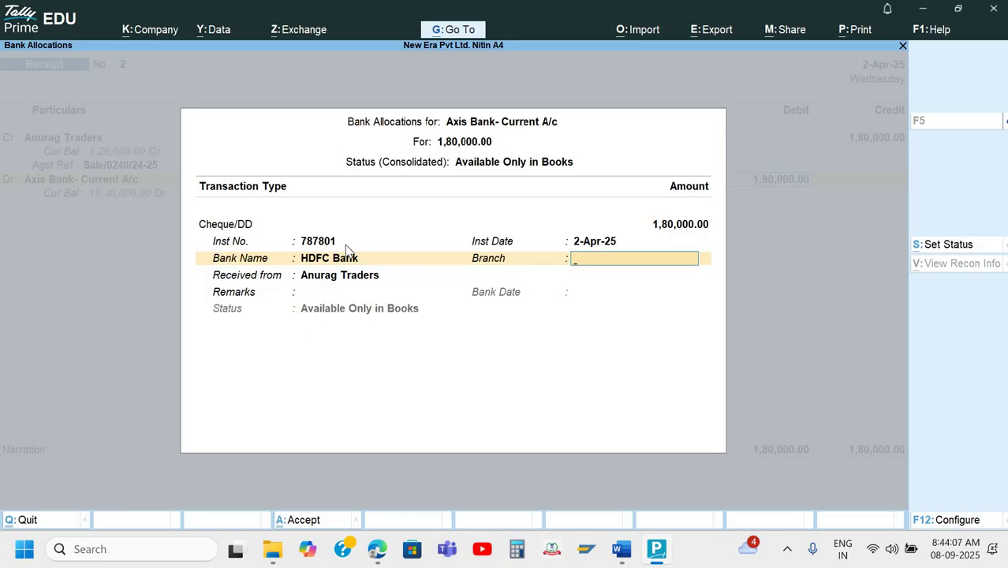
key(Return)
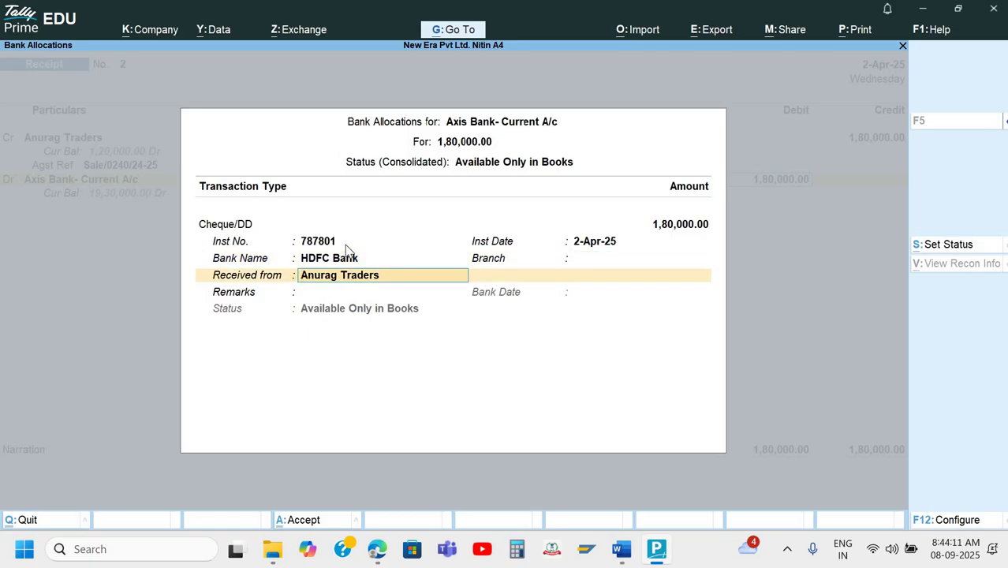
key(Return)
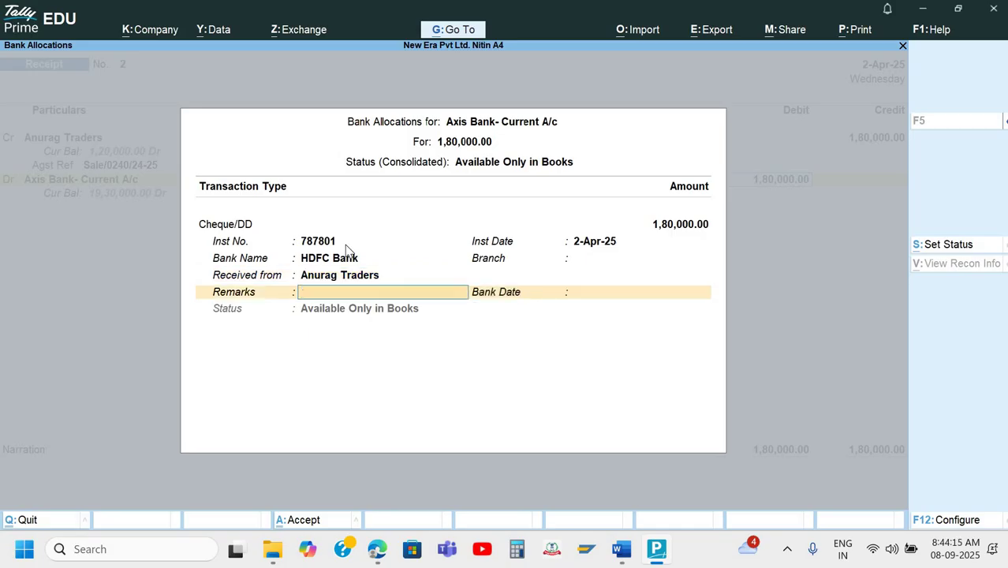
Close the bank details and enter the narration 'Being amt Rec.' for receipt voucher 2.
key(Return)
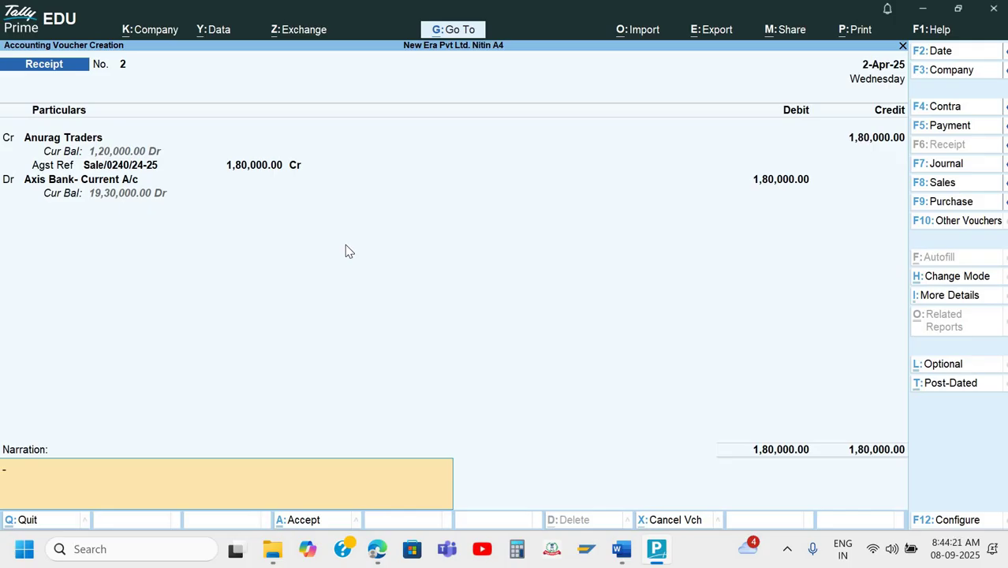
text(Being amt Rec.)
key(Return)
key(Return)
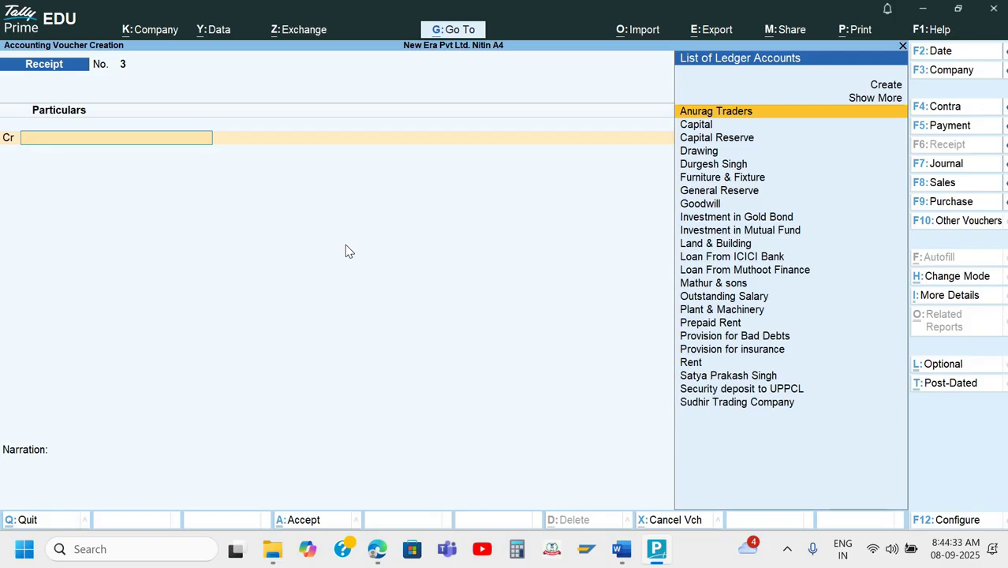
Switch to Tally Book Part 1.docx and scroll to the Q.6 Axis Bank 100,000 cash deposit slip.
key(alt+Tab)
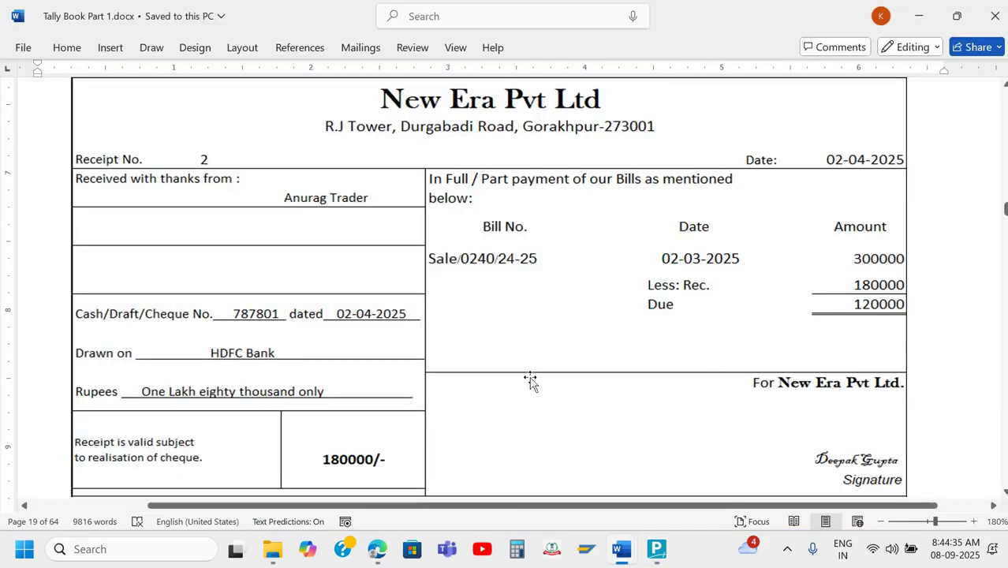
scroll(531, 380, down, 3)
scroll(505, 367, up, 3)
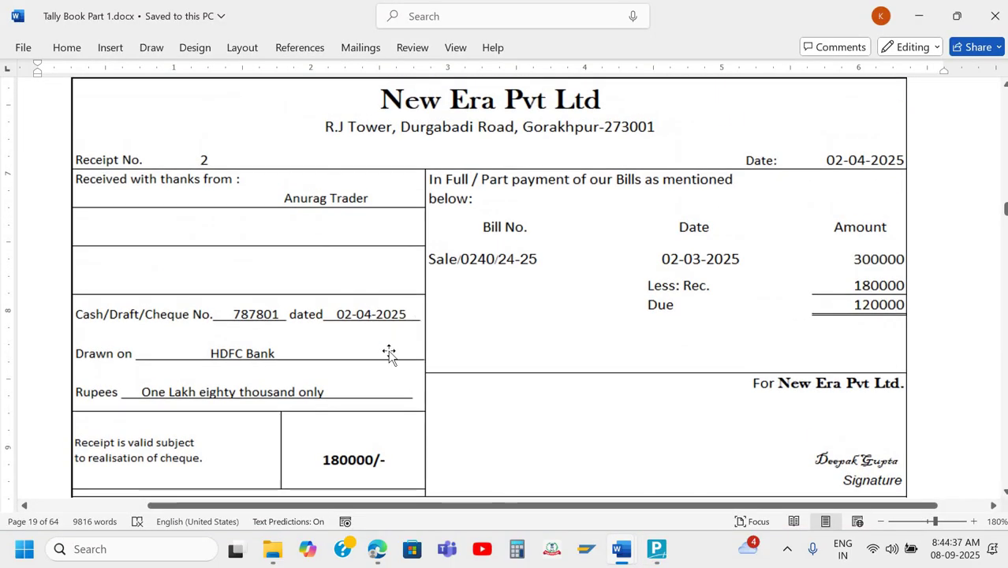
scroll(389, 354, down, 1)
scroll(389, 354, down, 15)
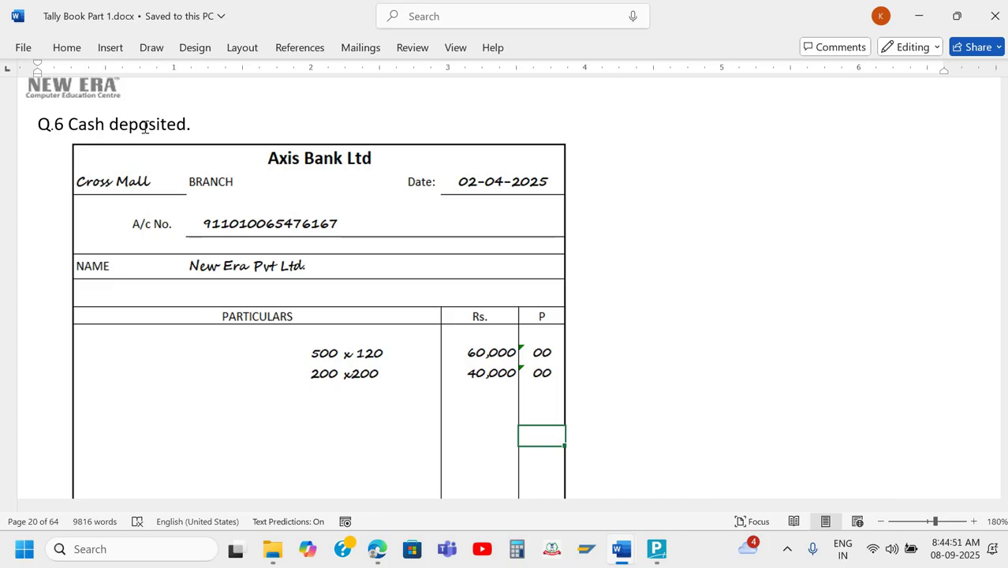
scroll(146, 128, down, 1)
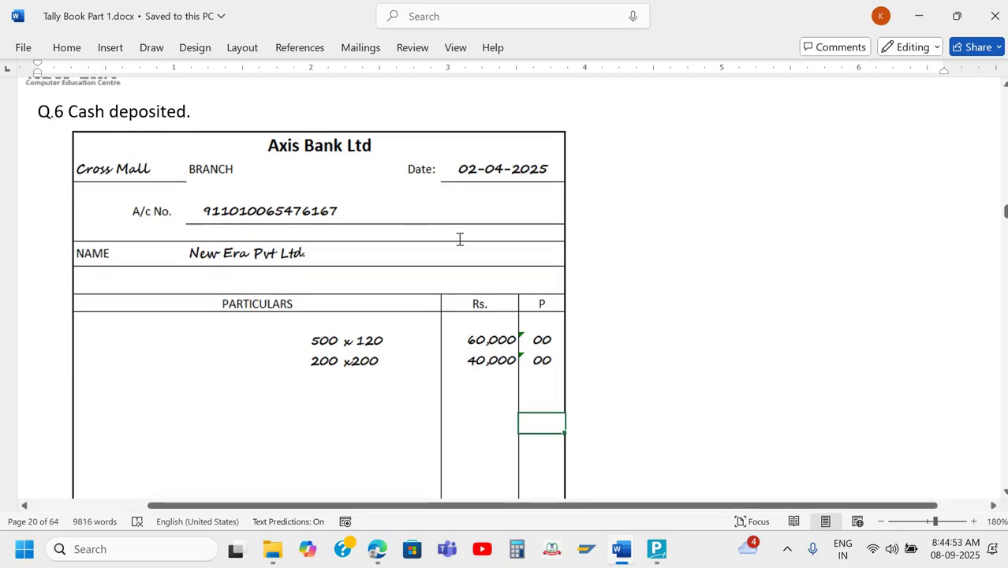
scroll(460, 239, down, 2)
ctrl+scroll(460, 241, down, 4)
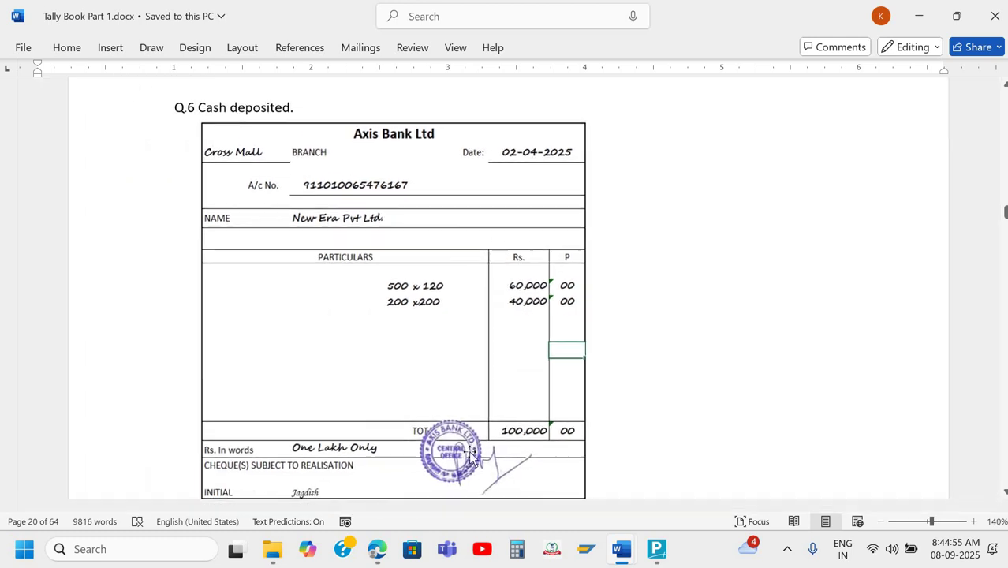
scroll(471, 474, down, 1)
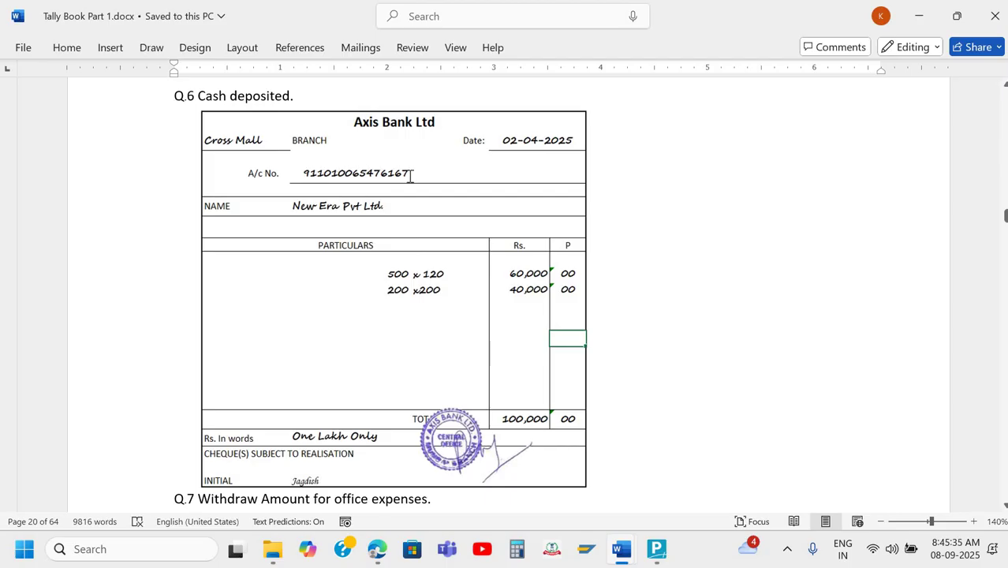
Review the Q.6 Axis Bank 100,000 cash deposit slip in Word, then return to TallyPrime.
scroll(410, 176, up, 1)
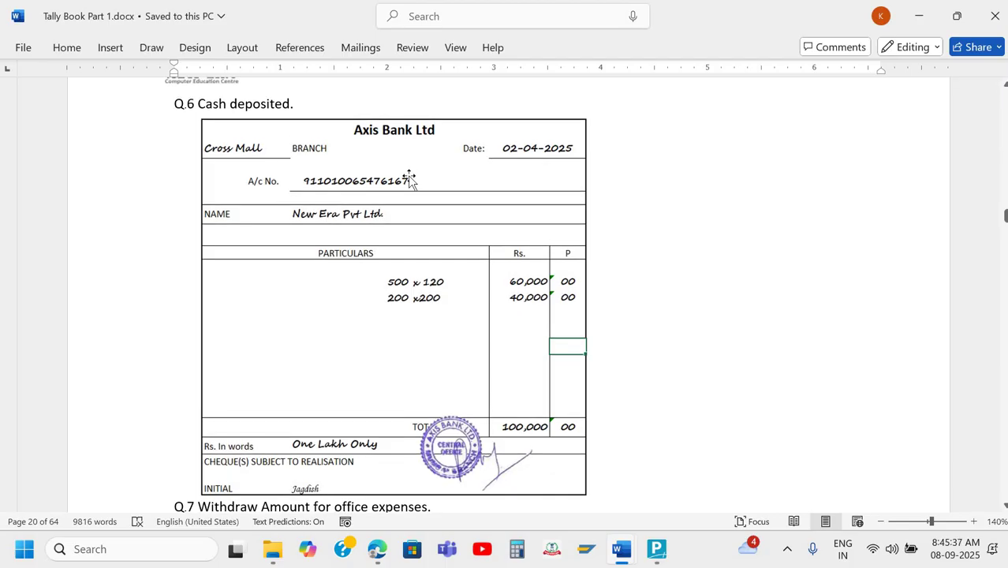
scroll(411, 176, down, 1)
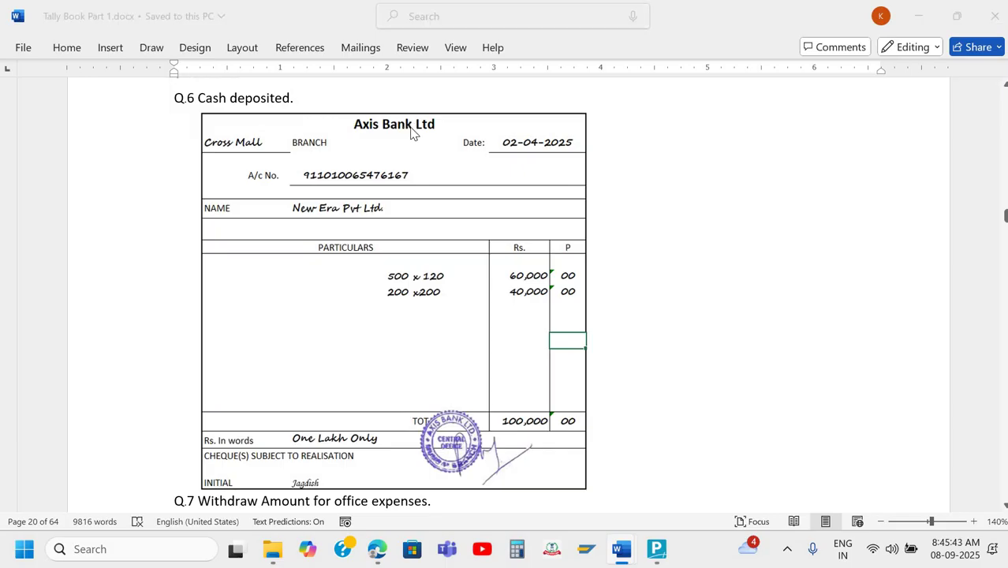
key(alt+Tab)
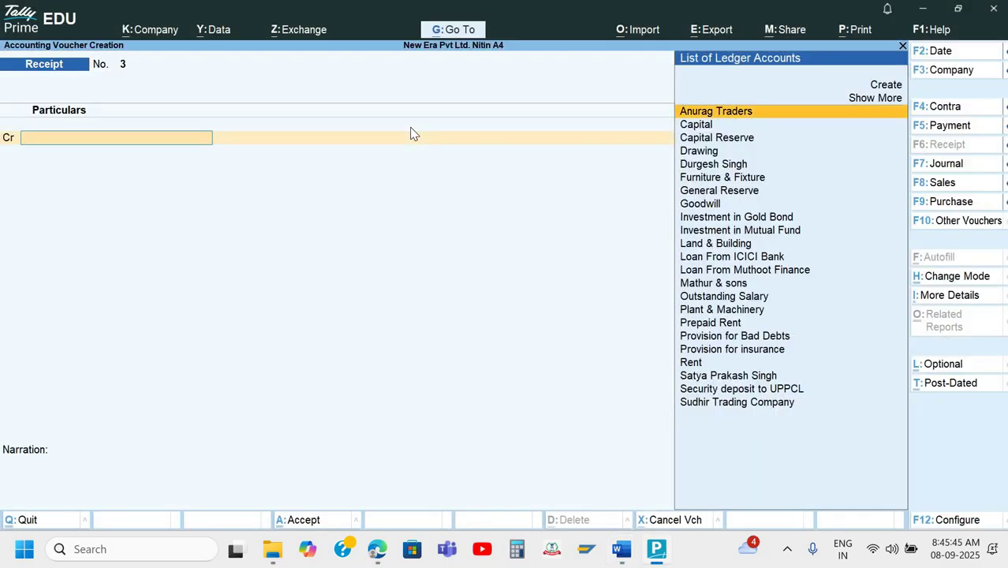
Open the Axis Bank- Current A/c ledger for alteration from the Gateway of Tally.
key(Escape)
key(Up)
key(Up)
key(Up)
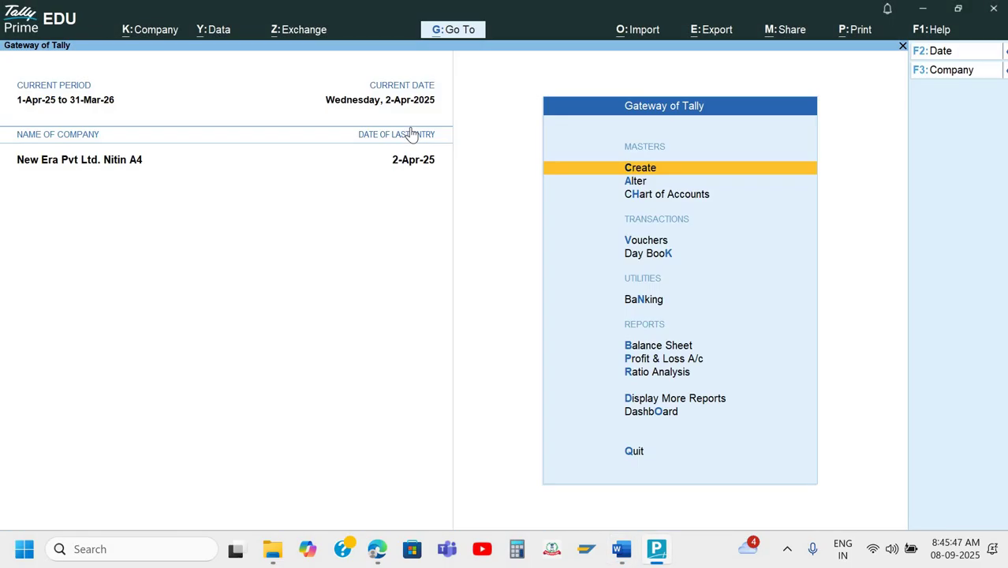
key(Down)
key(Return)
key(Down)
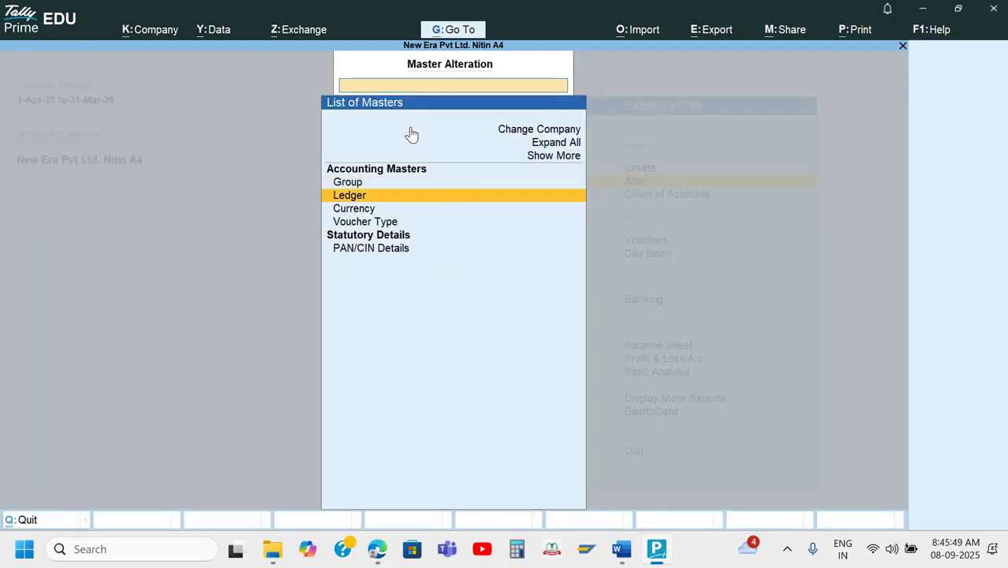
key(Return)
key(Down)
key(Return)
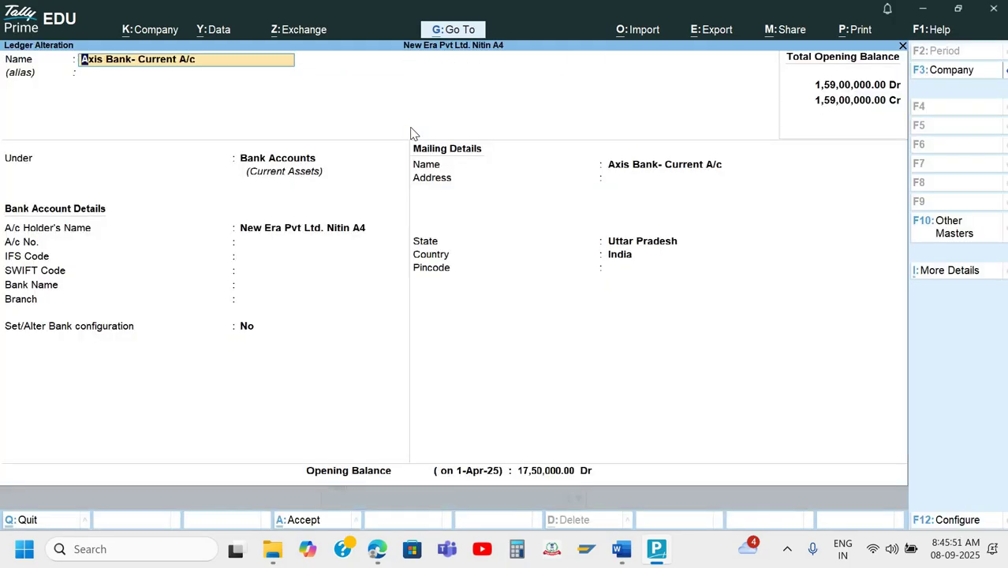
key(Return)
key(Return)
key(Return)
key(Return)
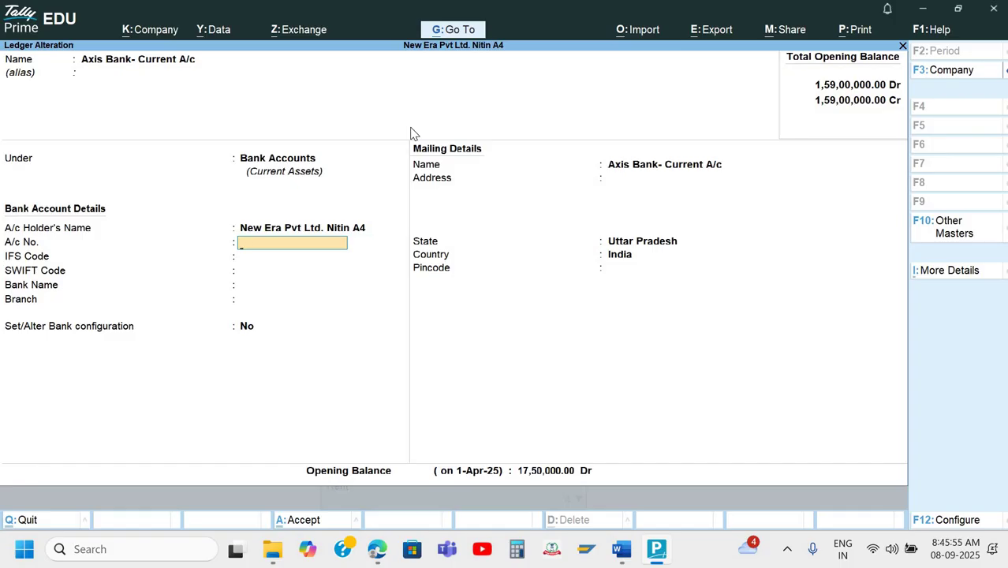
Enter the slip's account number, bank name Not Applicable and branch Cross Mall, then save the ledger.
key(alt+Tab)
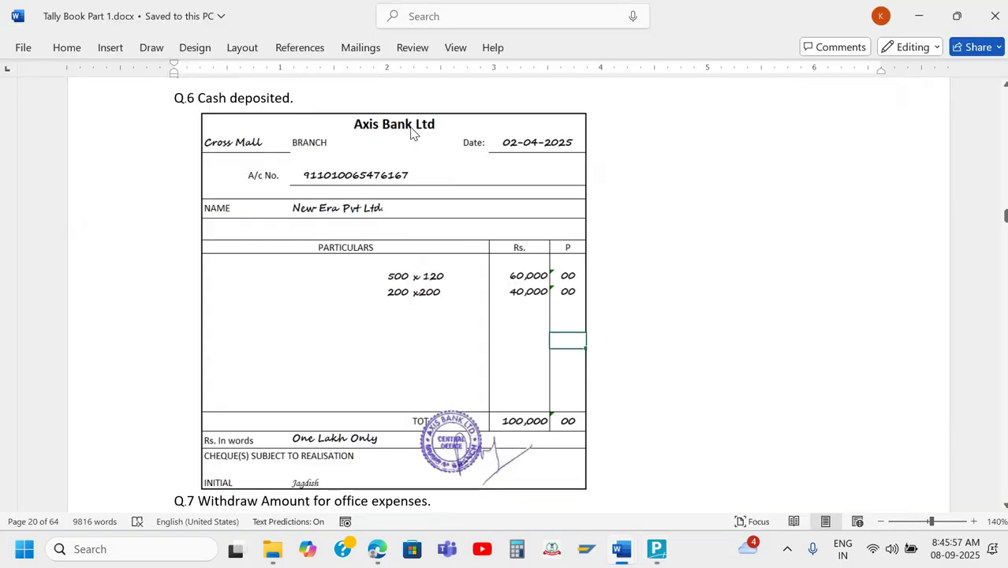
key(alt+Tab)
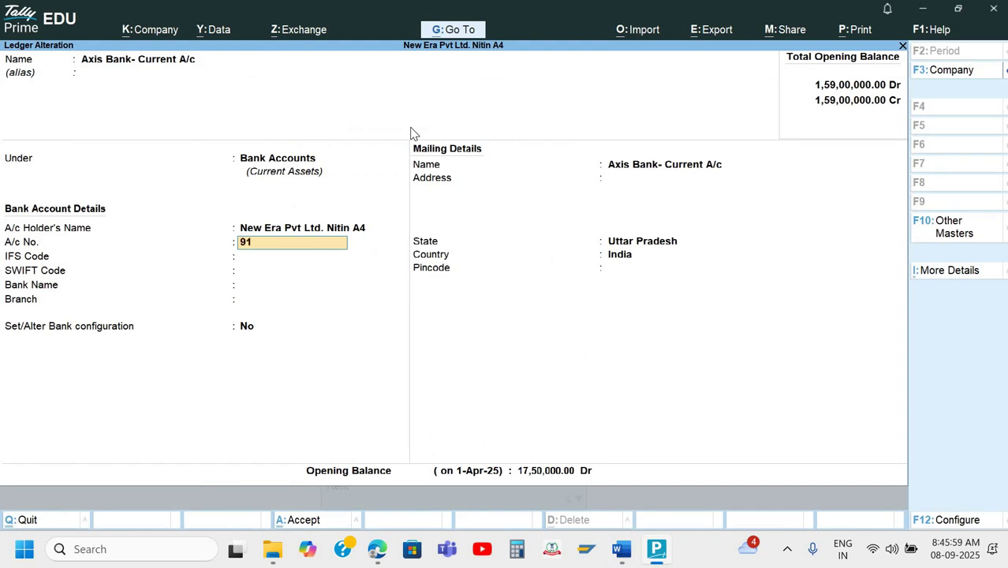
key(Return)
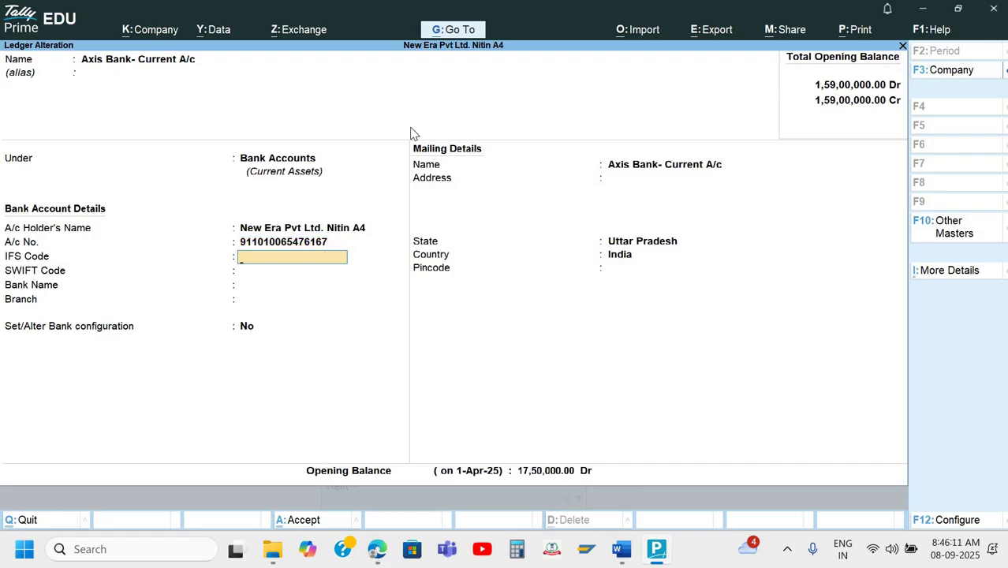
key(Return)
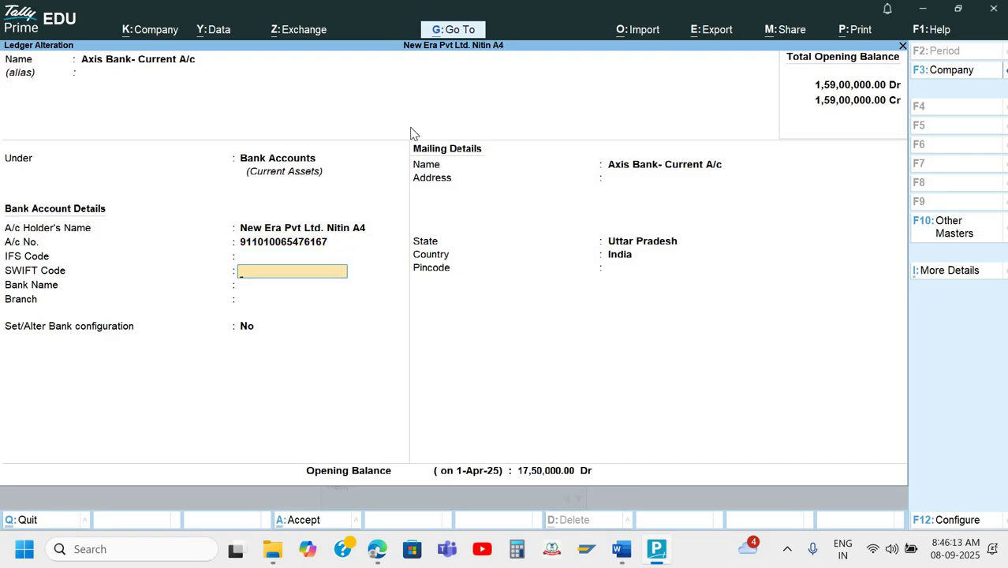
key(Return)
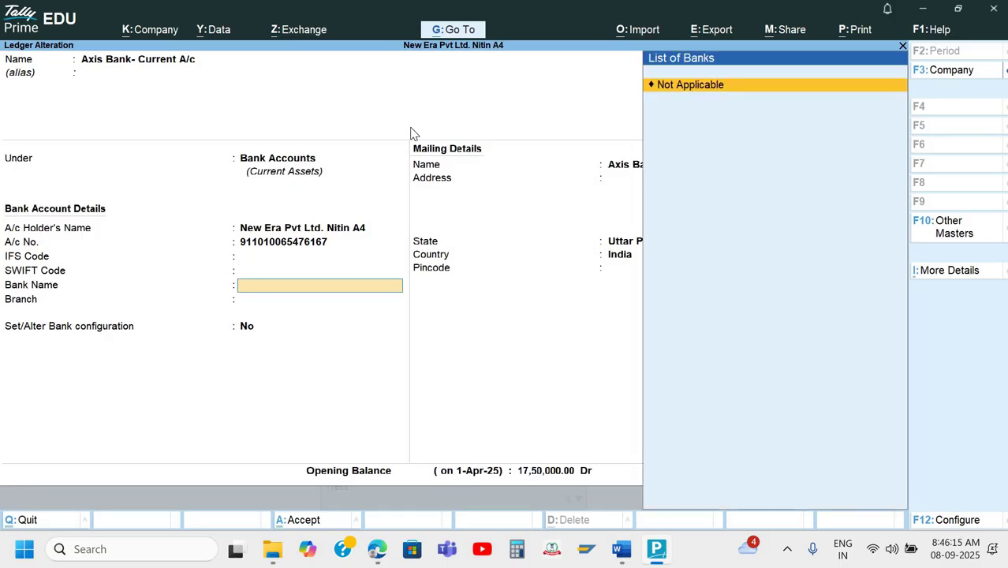
key(Return)
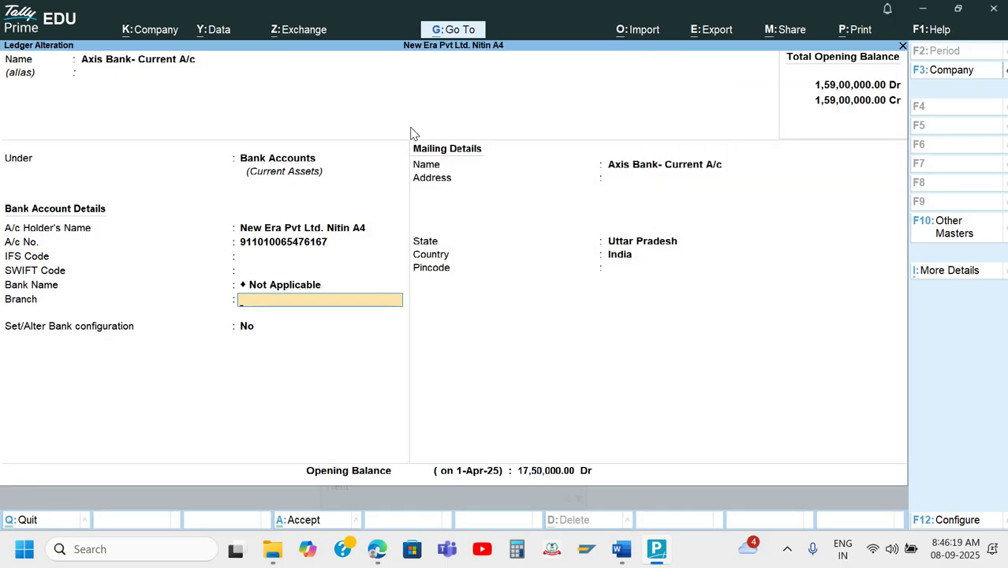
text(Cross Mall)
key(Return)
key(Return)
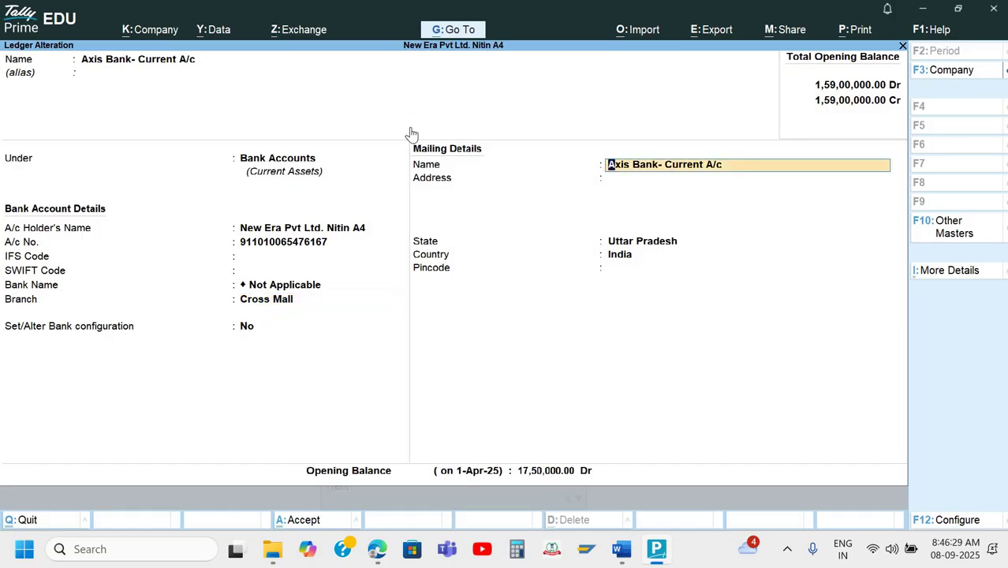
key(ctrl+a)
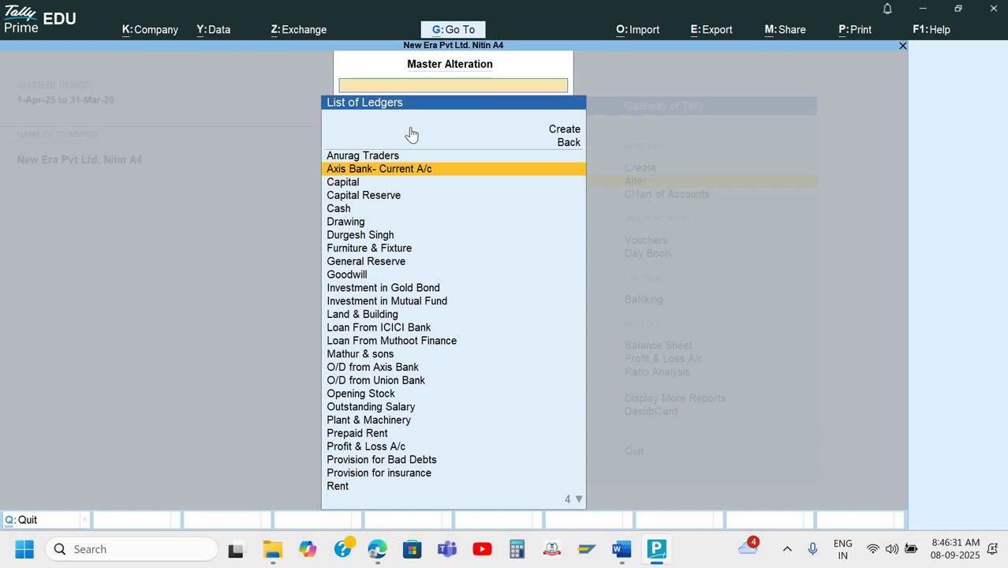
key(Escape)
key(Escape)
key(Escape)
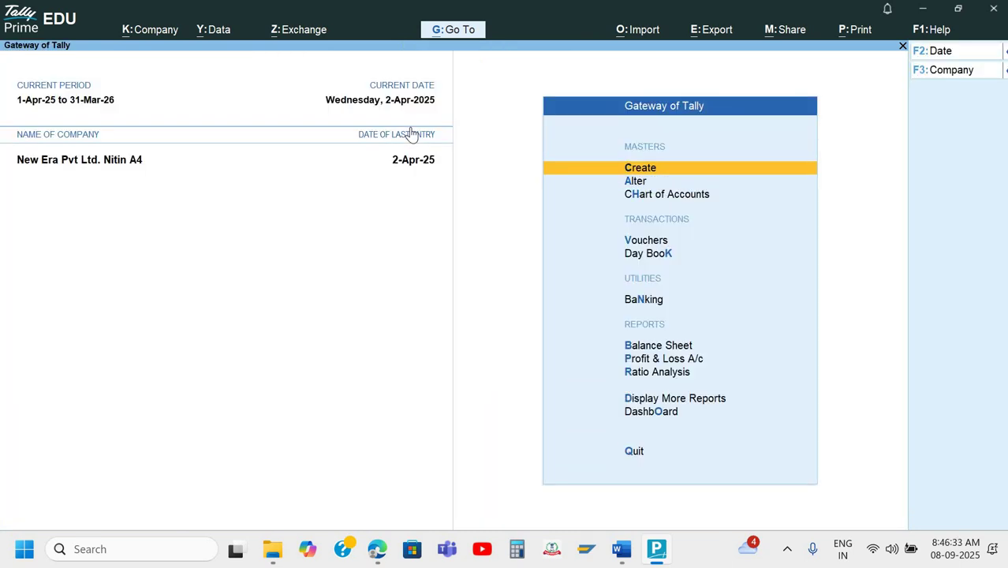
Start a Contra voucher and select Cash as the credit ledger.
key(Down)
key(Down)
key(Down)
key(Return)
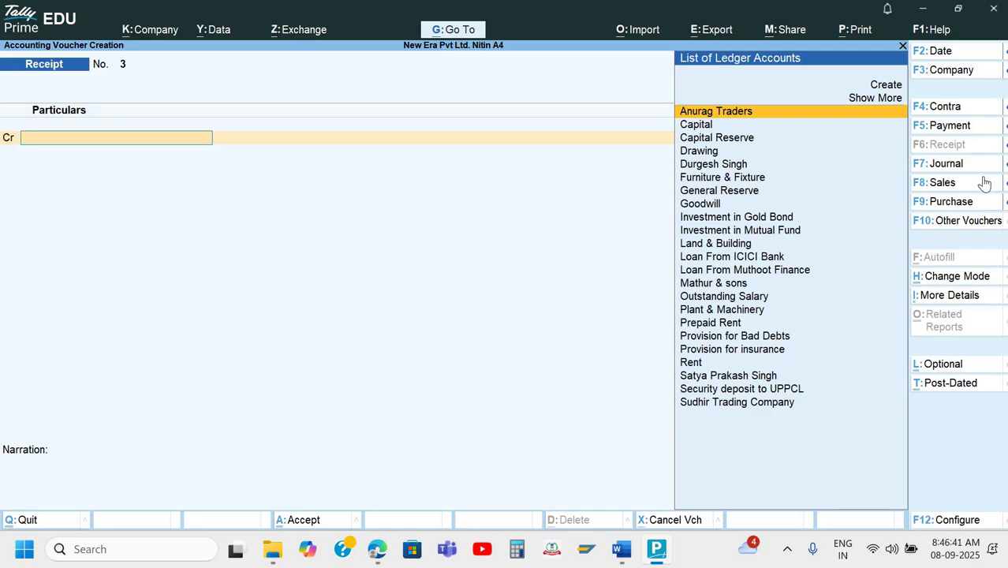
key(F4)
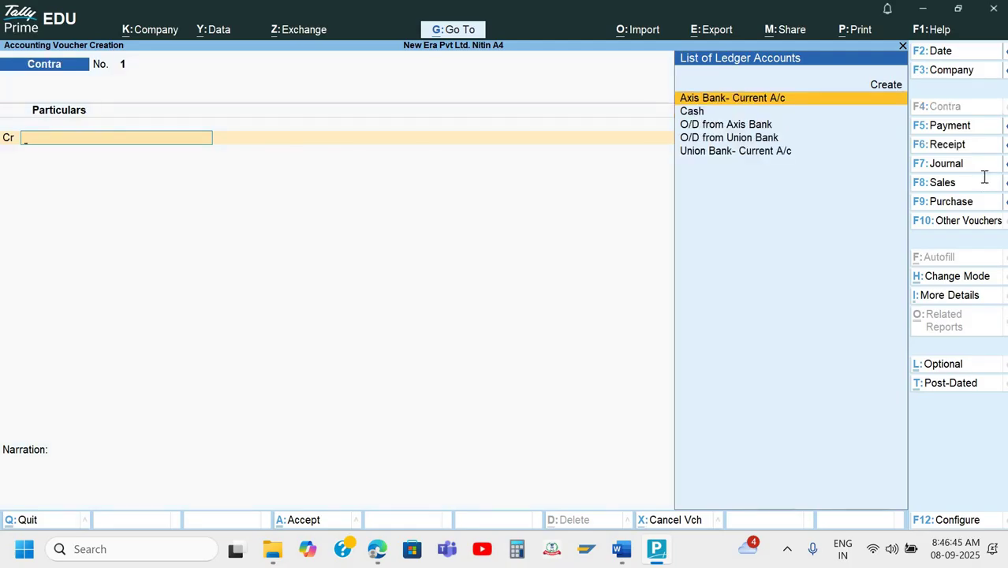
key(alt+Tab)
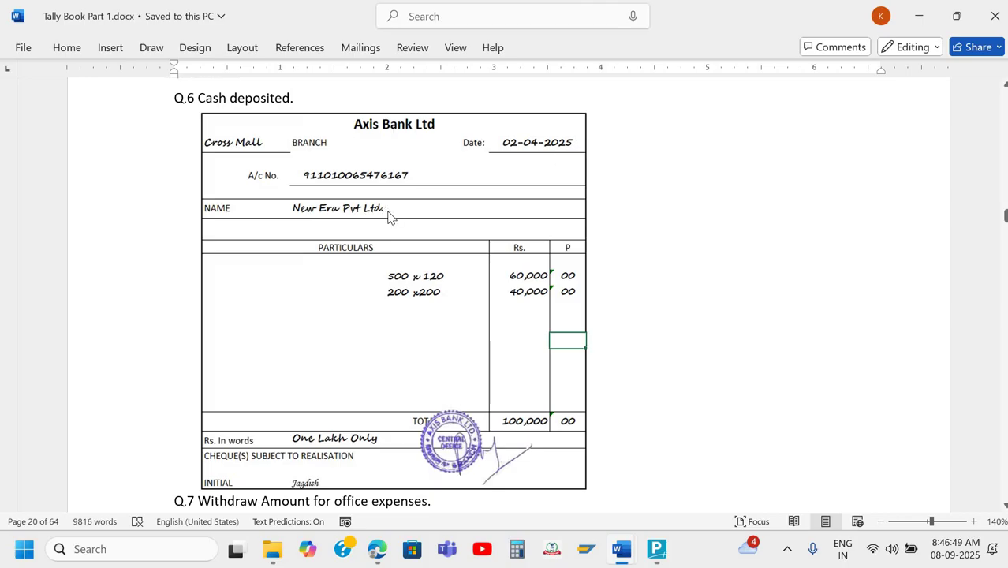
key(alt+Tab)
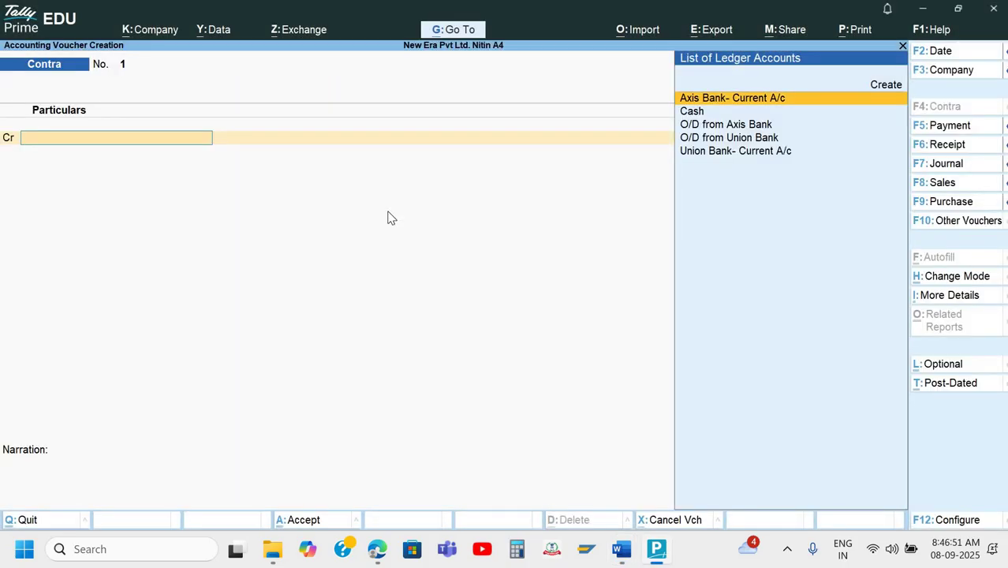
key(Down)
key(Down)
key(Return)
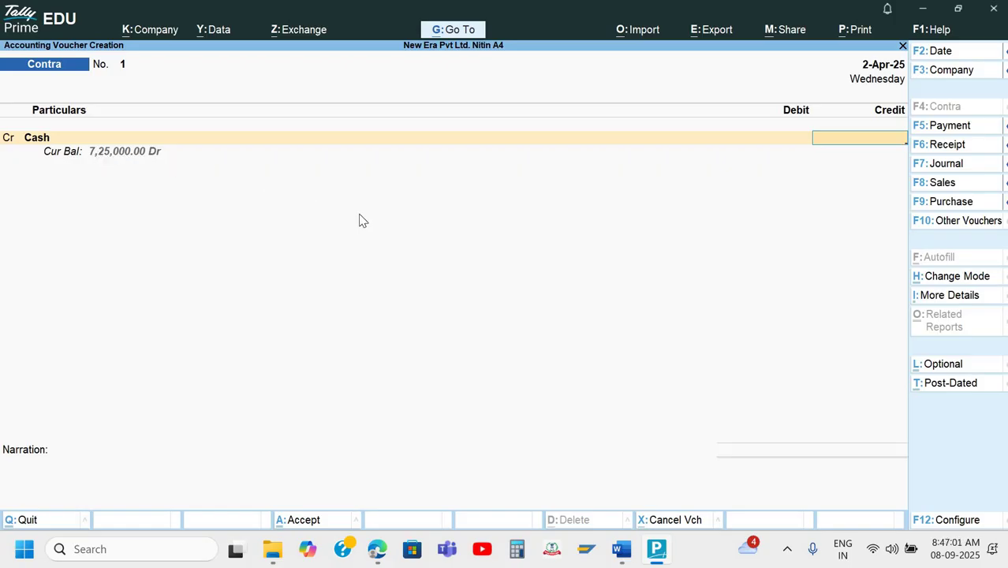
Credit Cash with 1,00,000 as shown on the deposit slip.
key(ctrl)
key(alt+Tab)
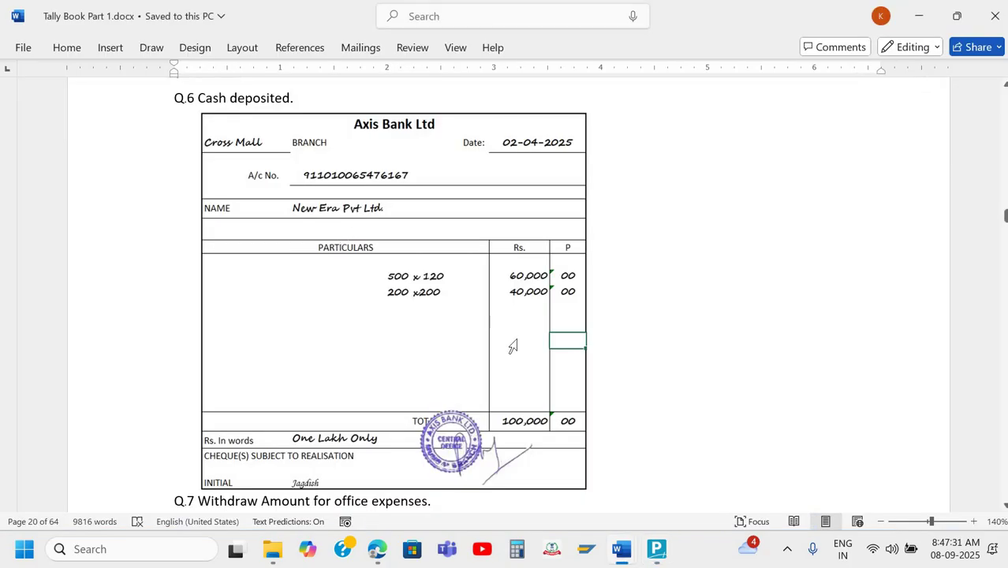
key(alt+Tab)
text(1)
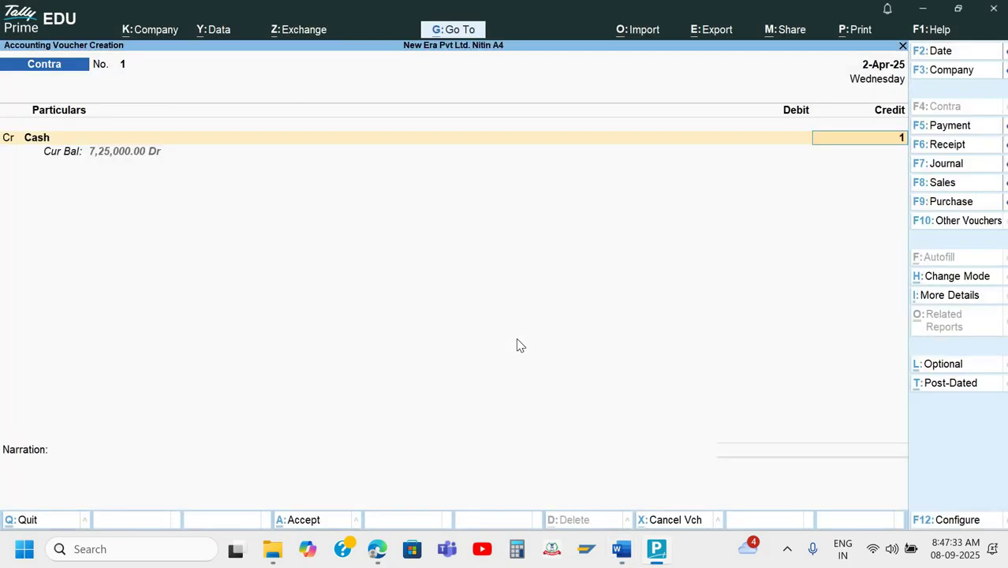
text(00000)
key(Return)
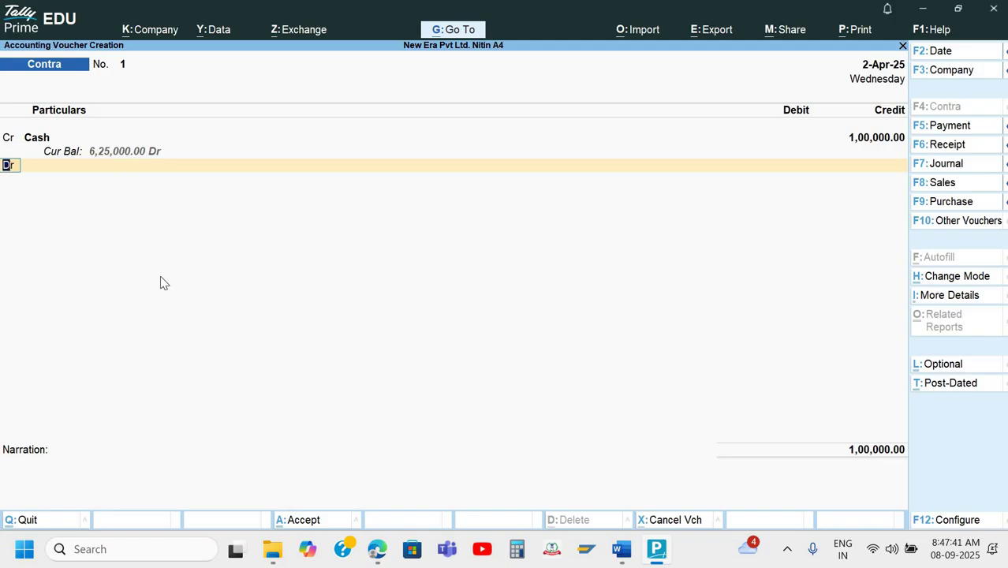
Debit Axis Bank- Current A/c with 1,00,000 in the Contra voucher.
key(Return)
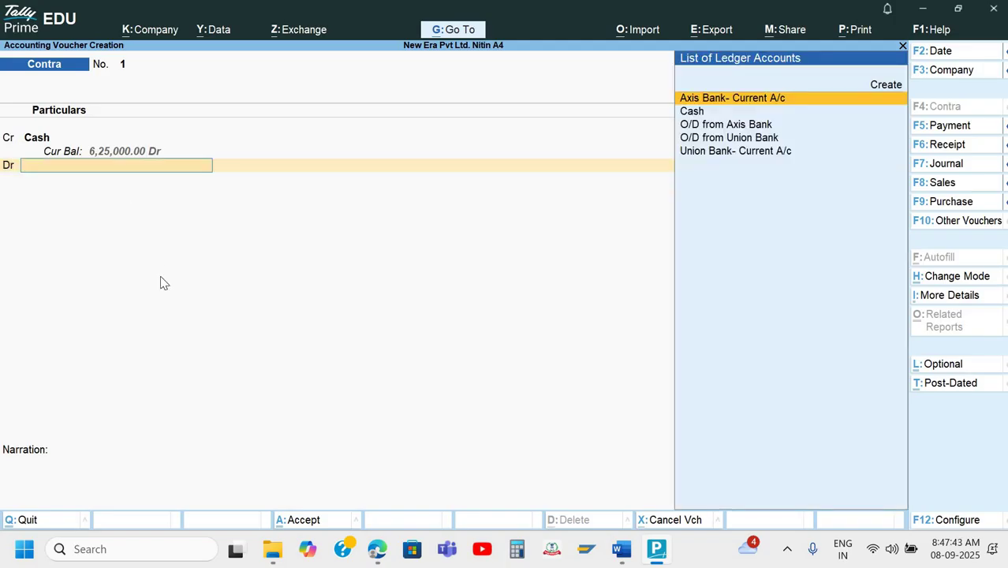
key(Down)
key(Up)
key(Return)
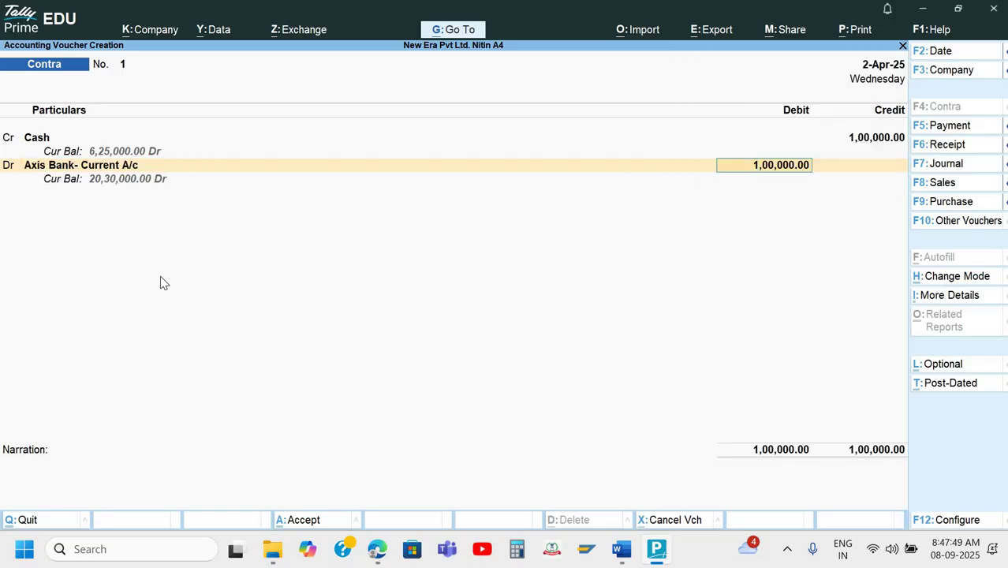
key(Return)
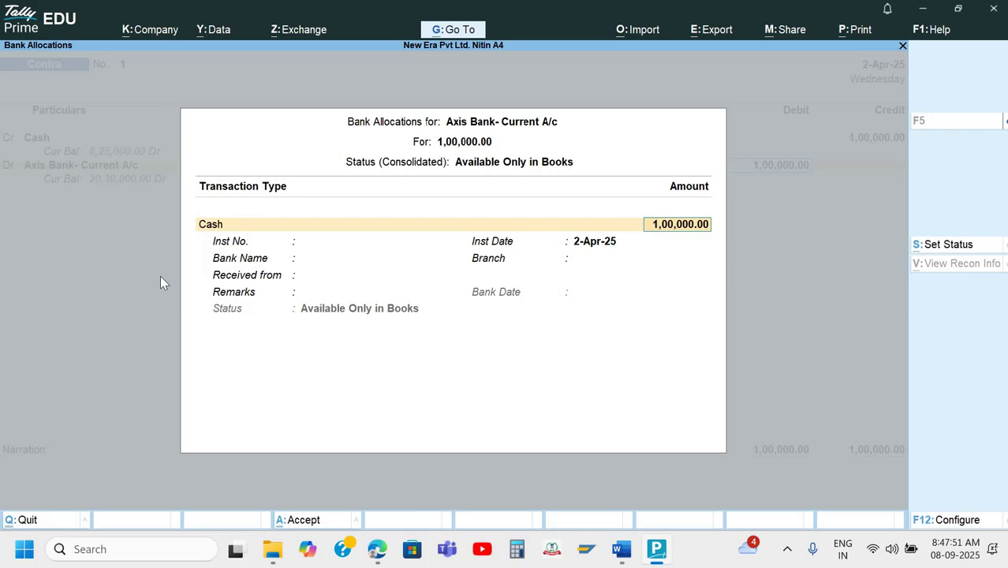
Record cash denominations of 120 × 500 and 200 × 200 and complete the bank allocation.
key(Return)
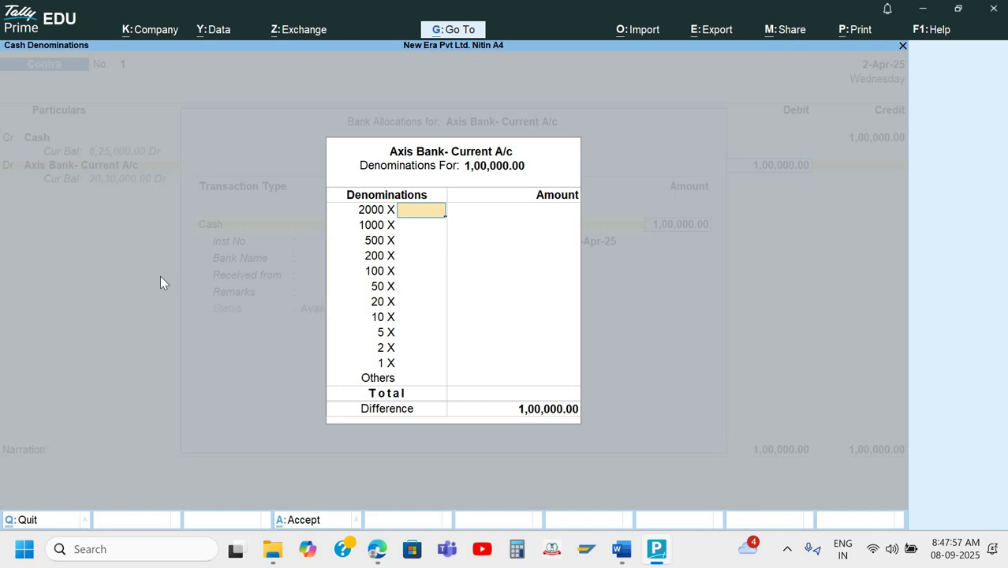
key(Return)
key(Return)
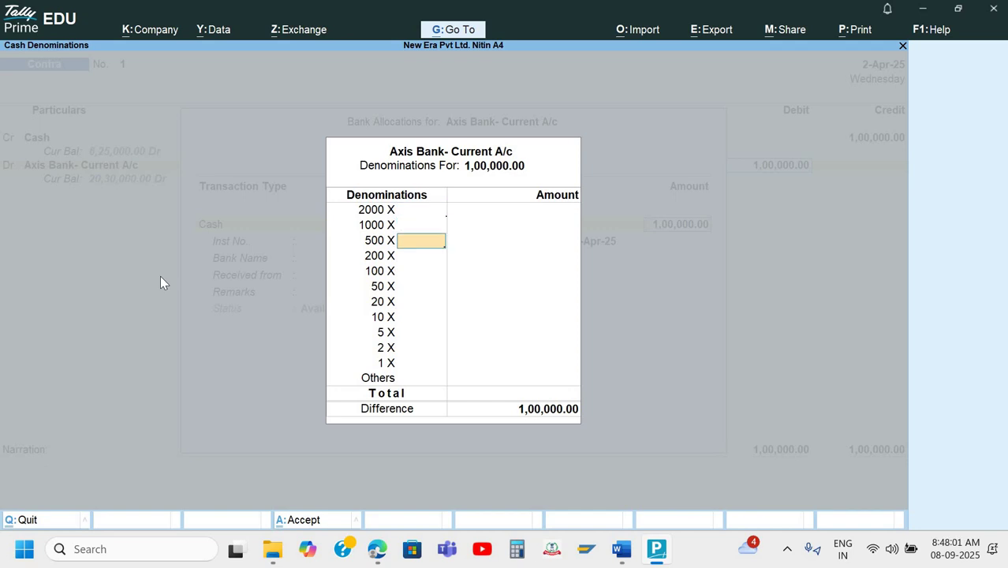
text(200)
key(BackSpace)
key(BackSpace)
key(BackSpace)
text(120)
key(Return)
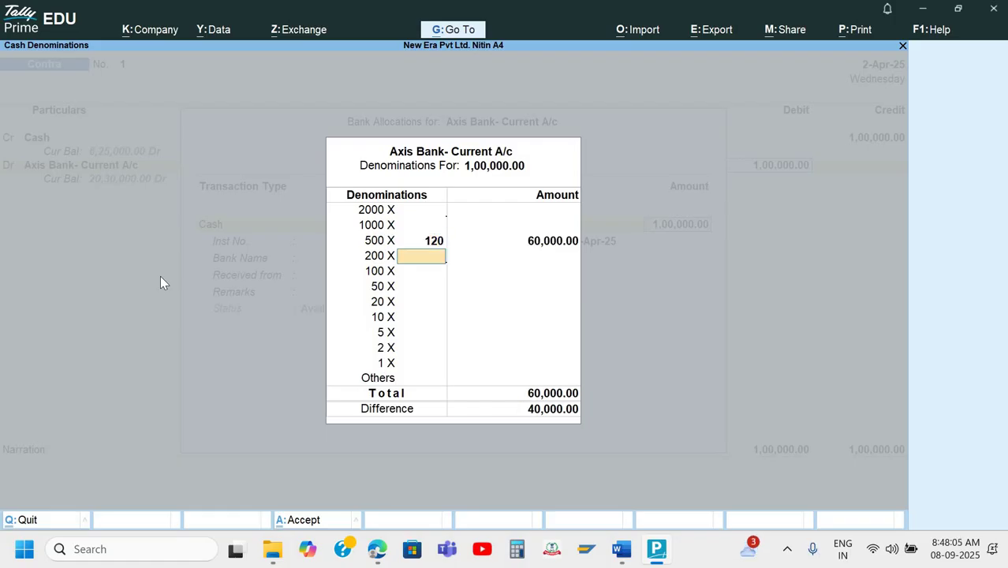
text(200)
key(Return)
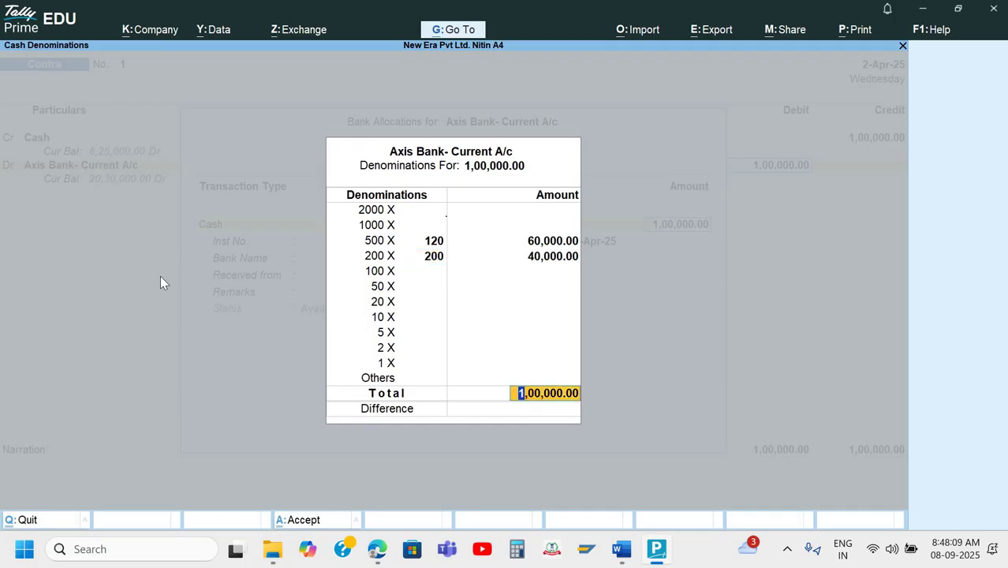
key(Return)
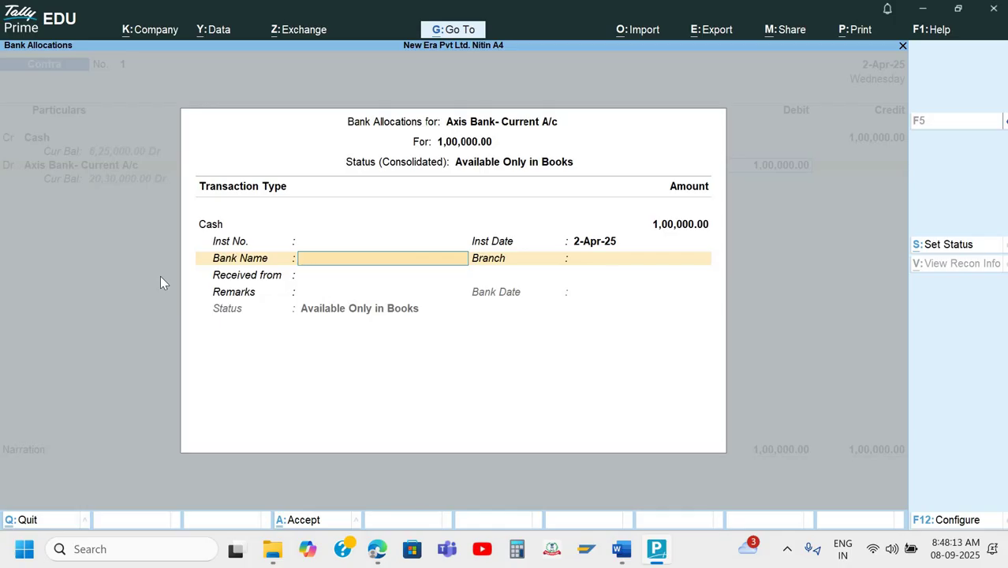
key(Return)
key(Return)
key(Return)
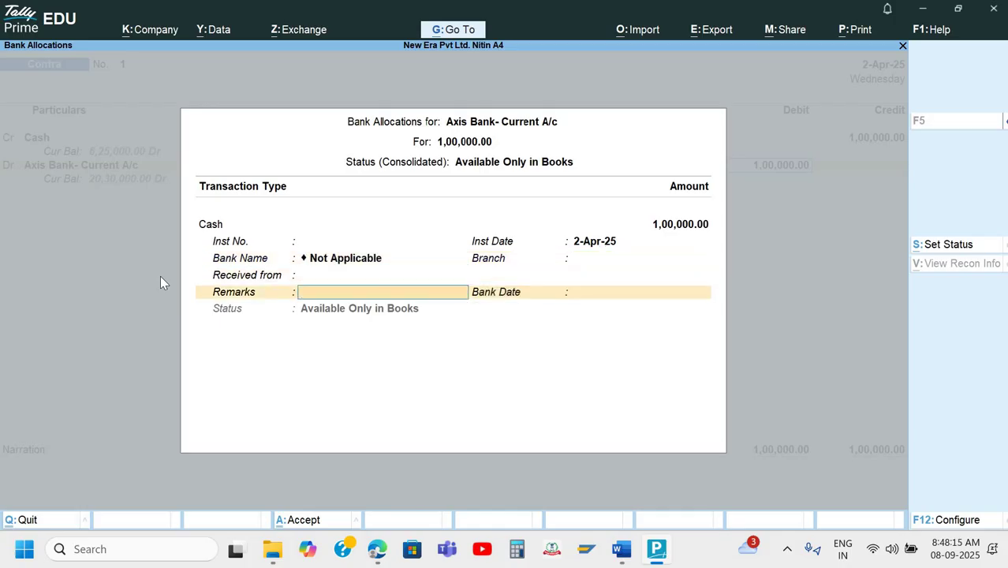
key(Return)
Add the narration 'Being Cash deposited' and save Contra voucher 1.
text(B)
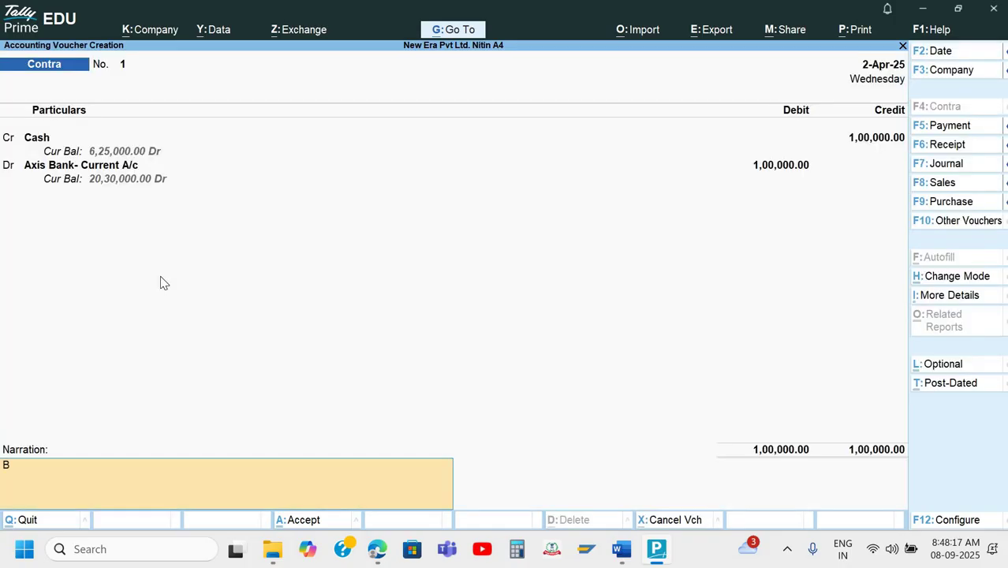
text(eing Cash deposited)
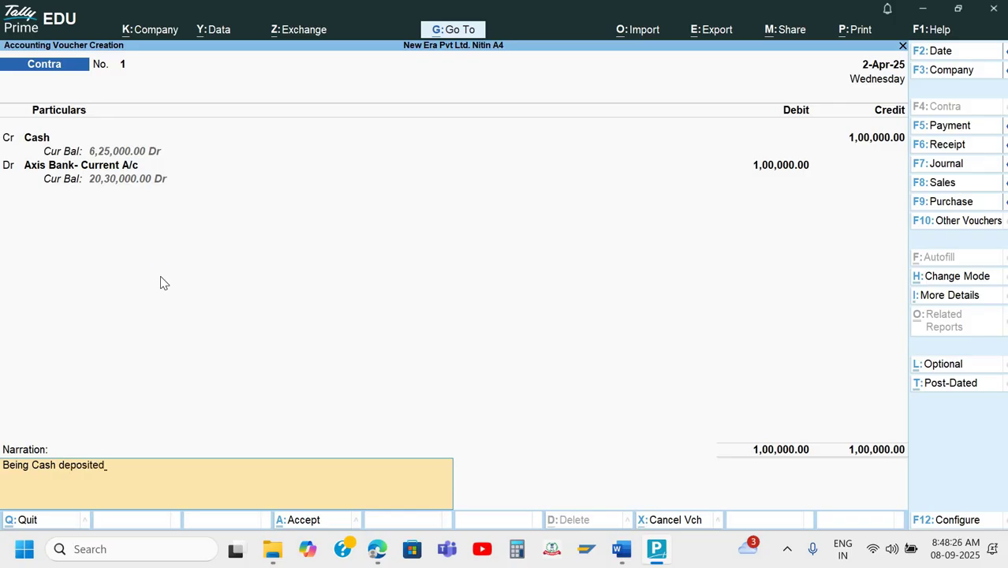
key(Return)
key(Return)
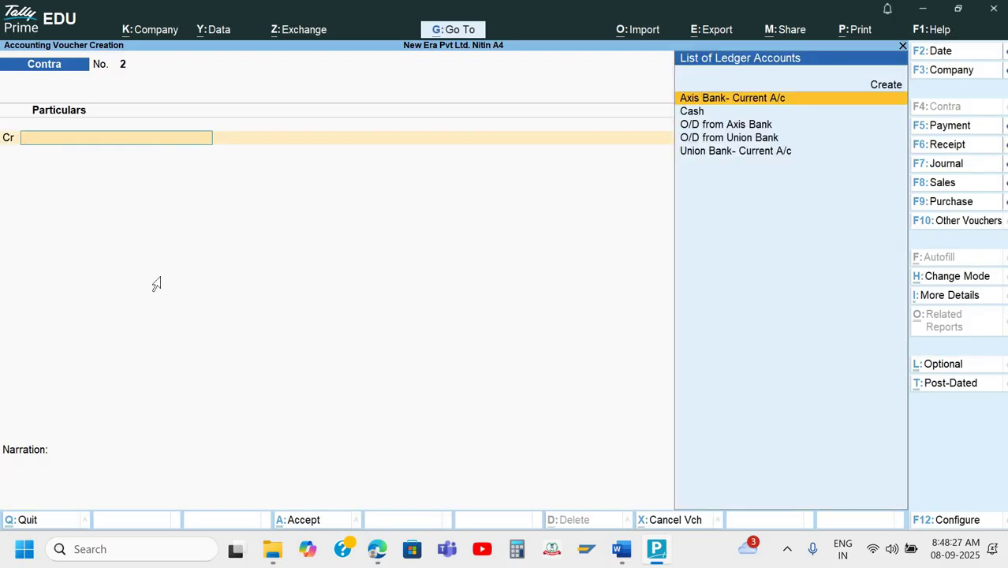
key(alt+Tab)
Scroll to the Q.7 Union Bank 50,000 self cheque and the Q.8 Axis Bank 1,50,000 cheque.
scroll(676, 418, down, 6)
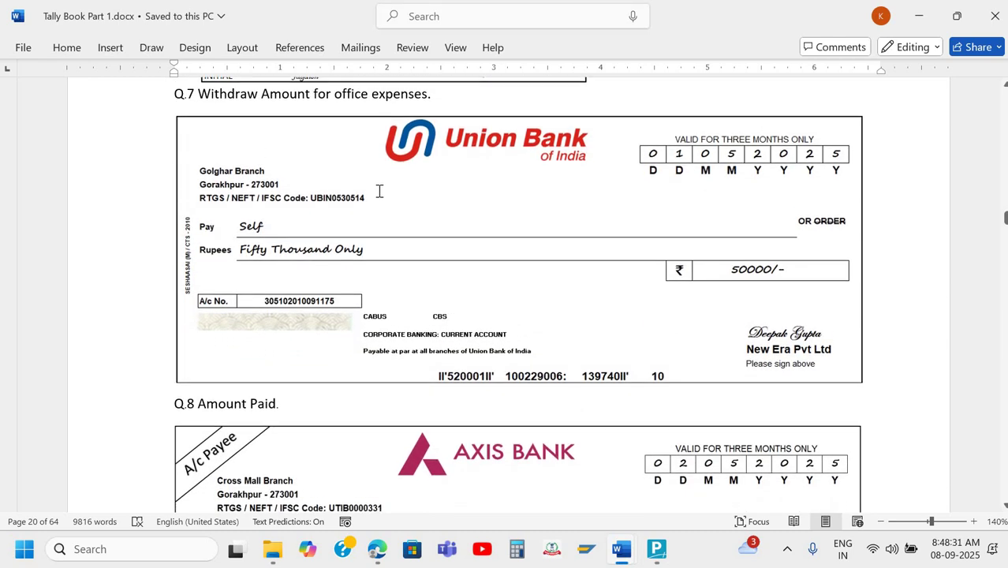
click(427, 93)
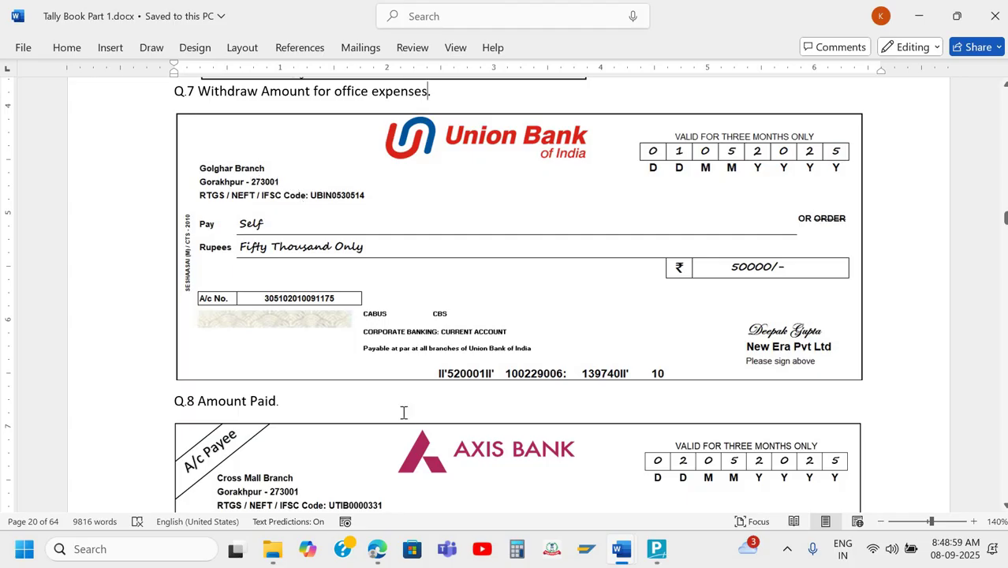
scroll(404, 411, down, 5)
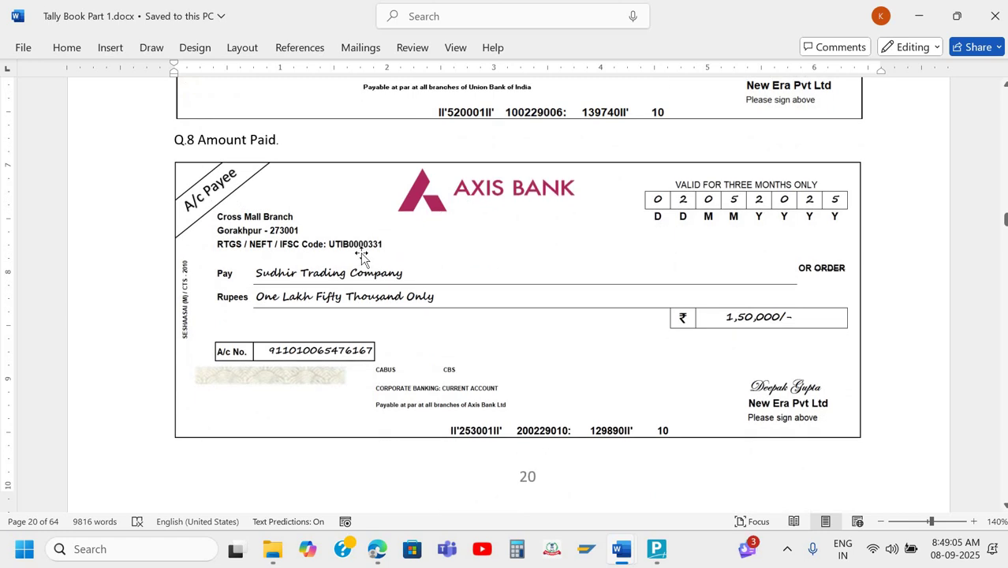
scroll(361, 257, up, 6)
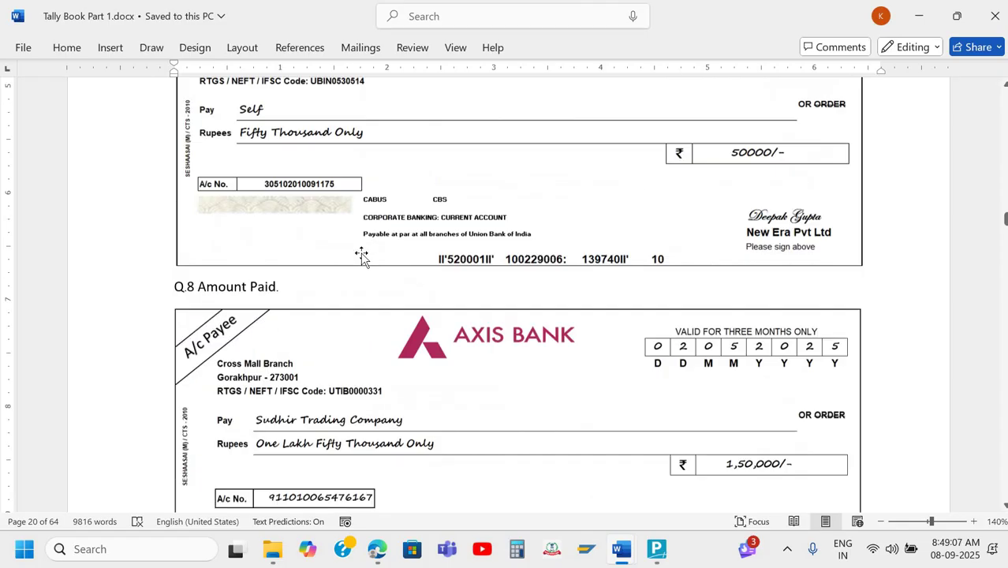